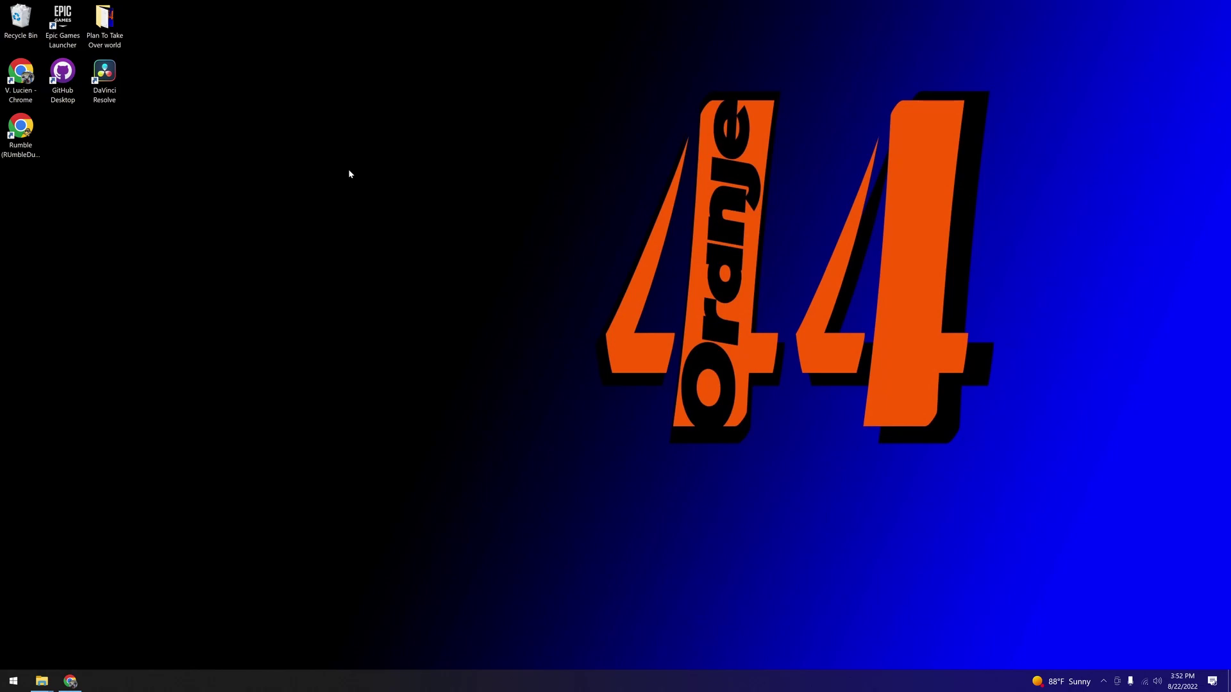
- Show the UE 5.0 Setting Up Dedicated Servers page in Chrome and skim its setup steps
left_click(79, 685)
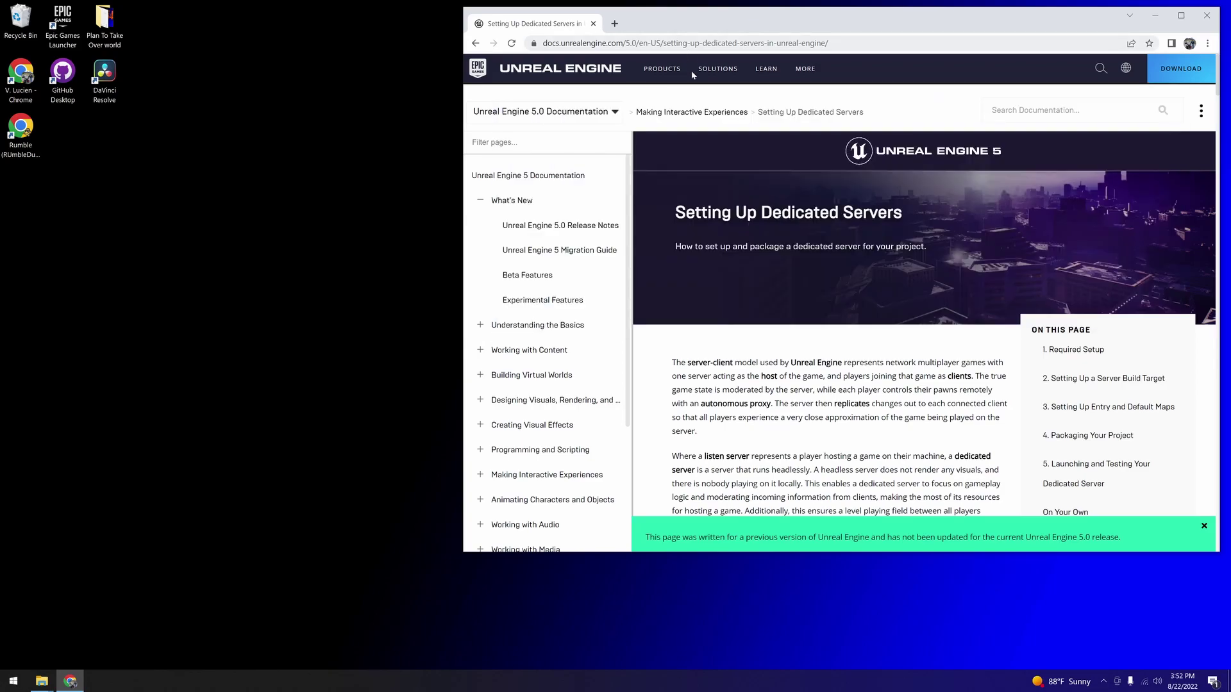
scroll(749, 385, "down", 10)
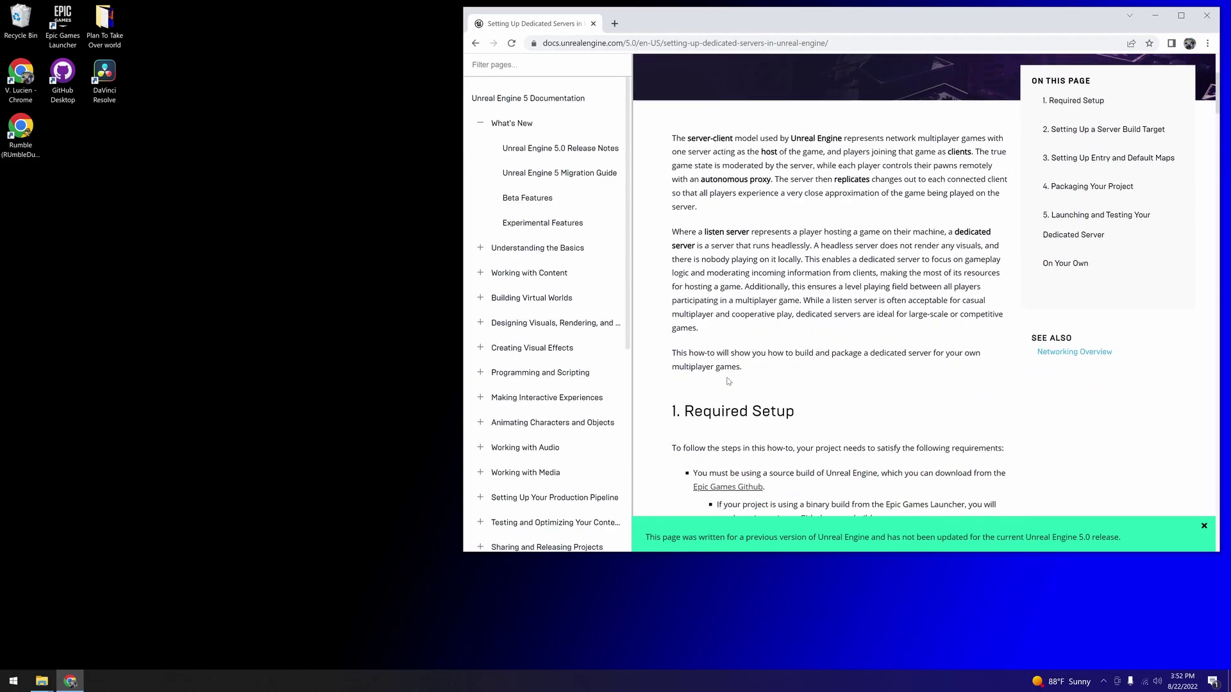
scroll(840, 289, "down", 7)
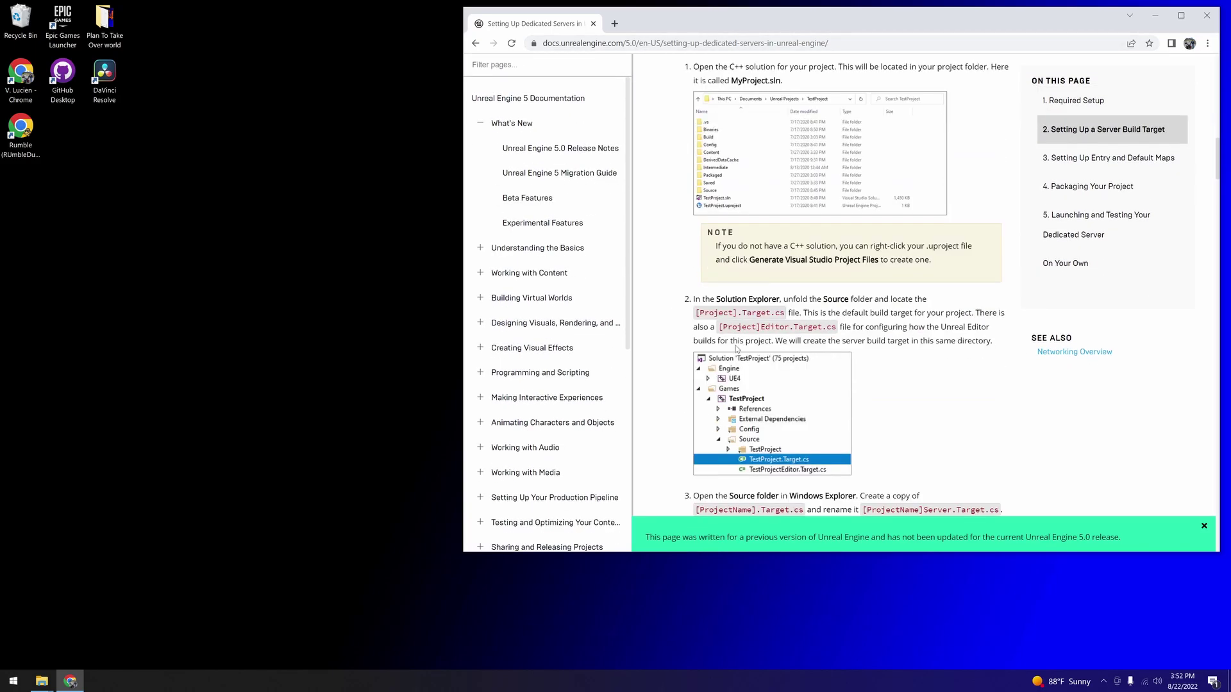
scroll(839, 288, "up", 12)
scroll(754, 349, "up", 6)
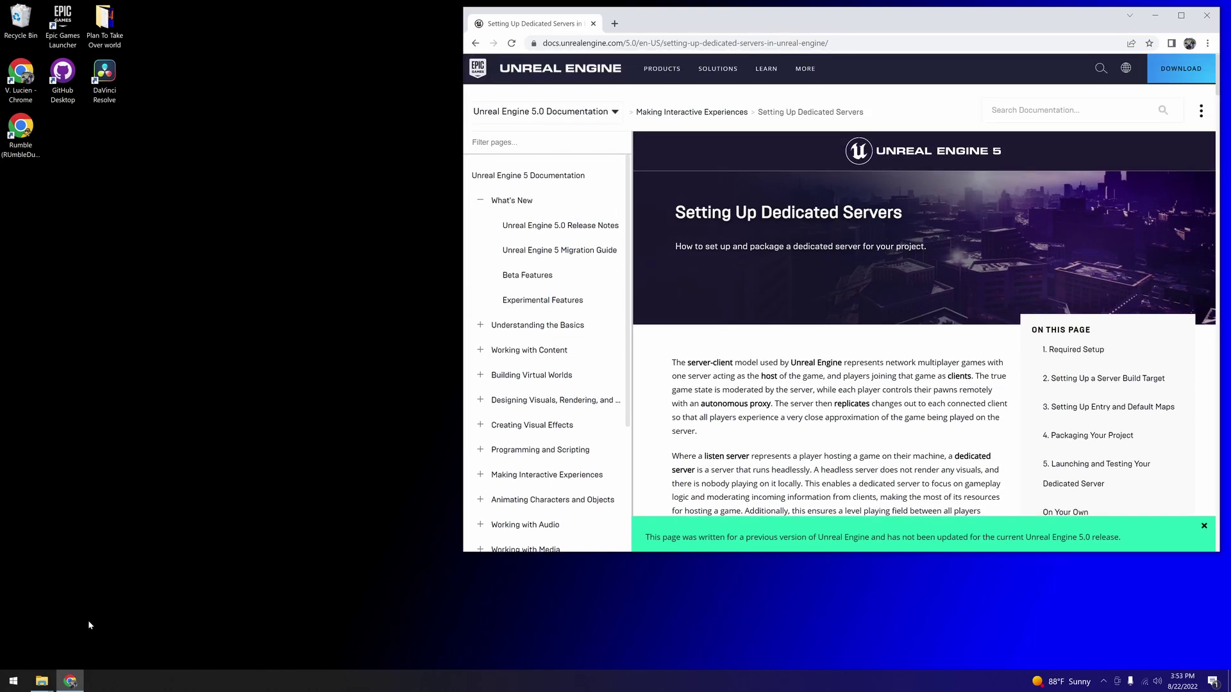
- Navigate the folder window to Unreal Projects > TCPIP > Source
mouse_move(43, 678)
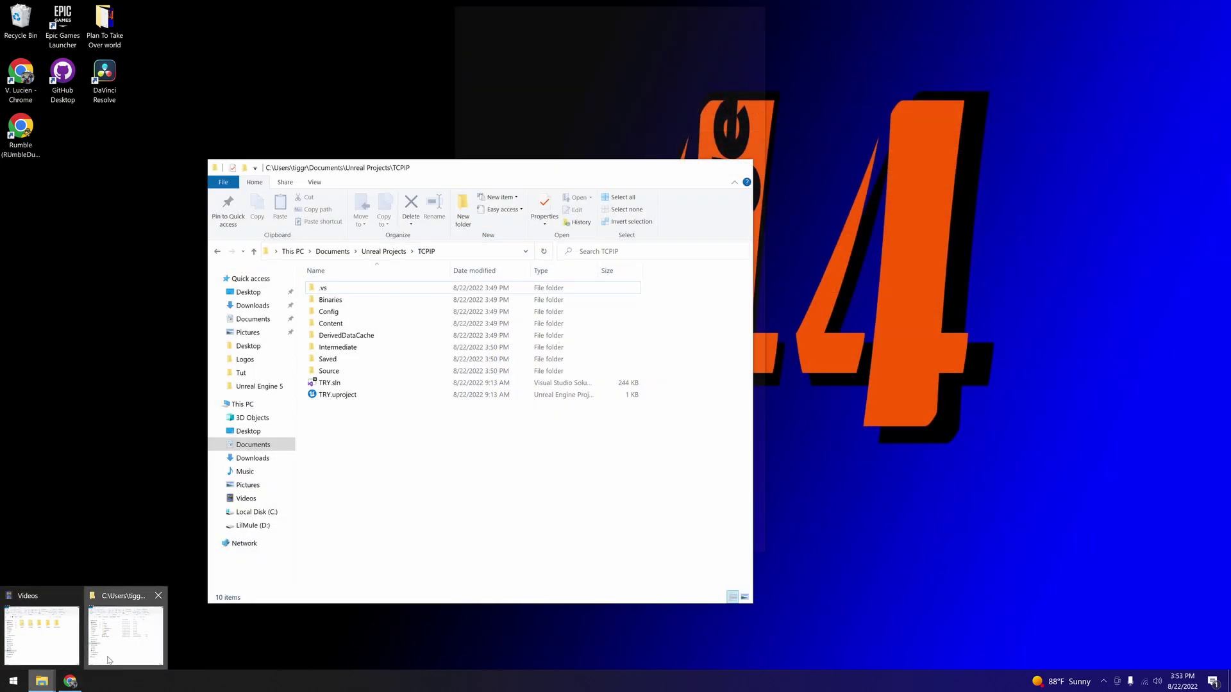
left_click(109, 661)
left_click_drag(489, 170, 496, 101)
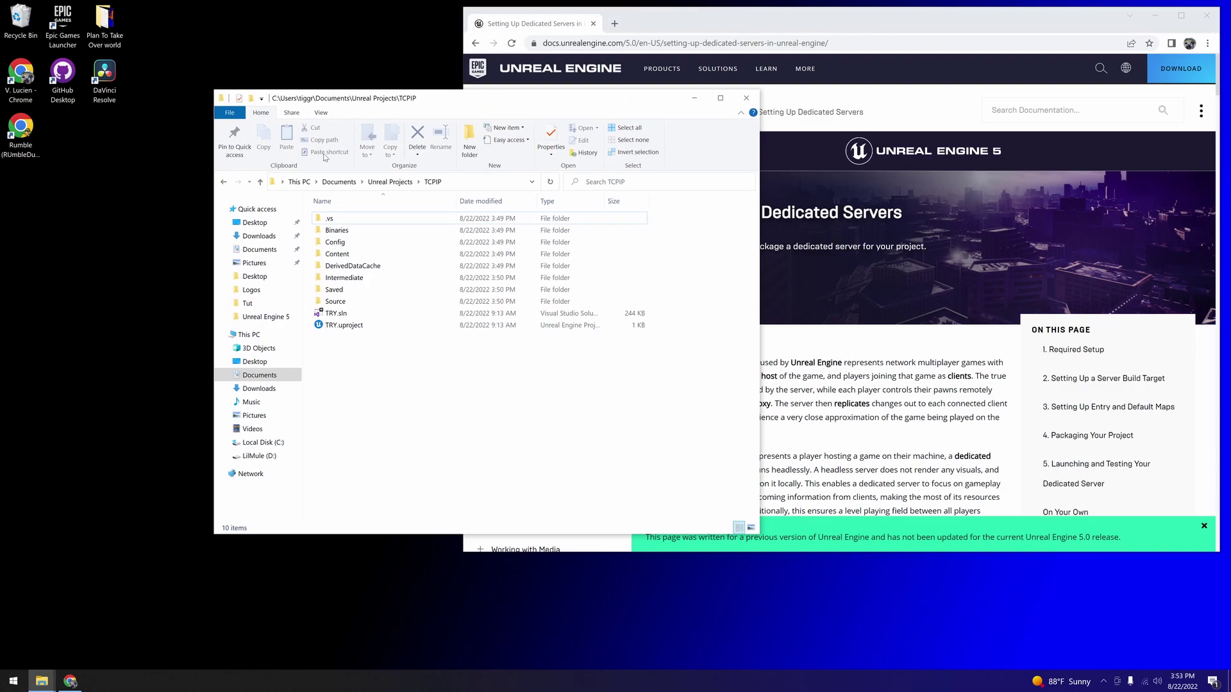
left_click(390, 182)
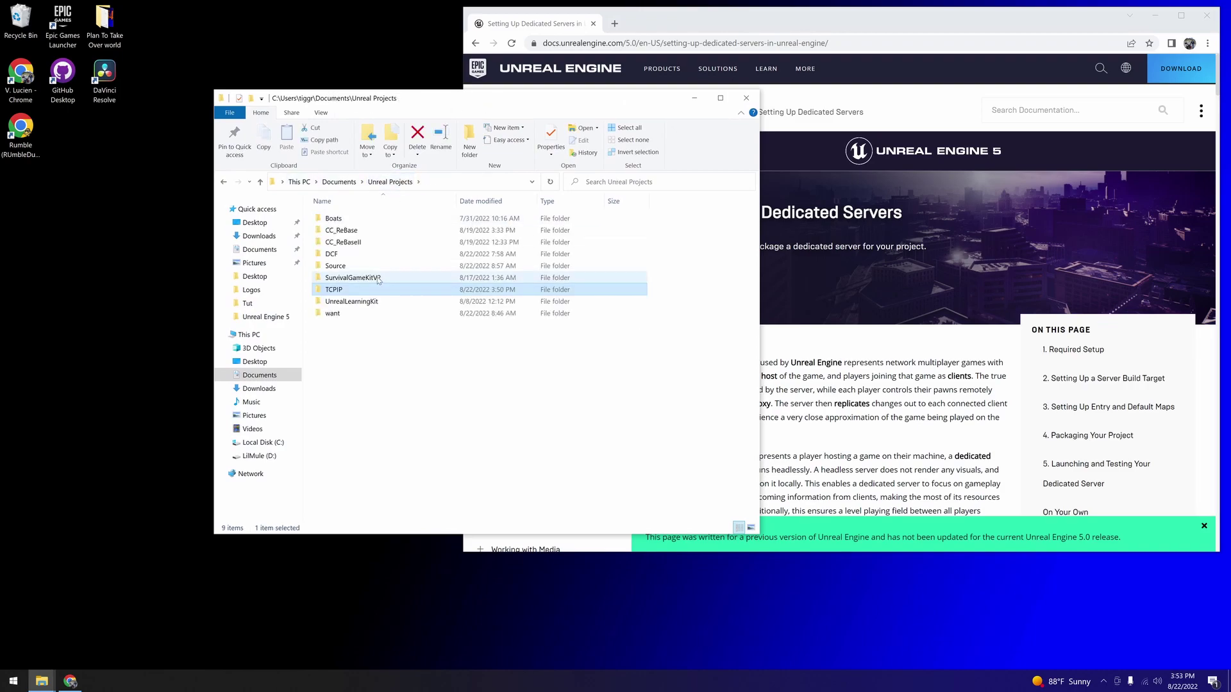
double_click(349, 291)
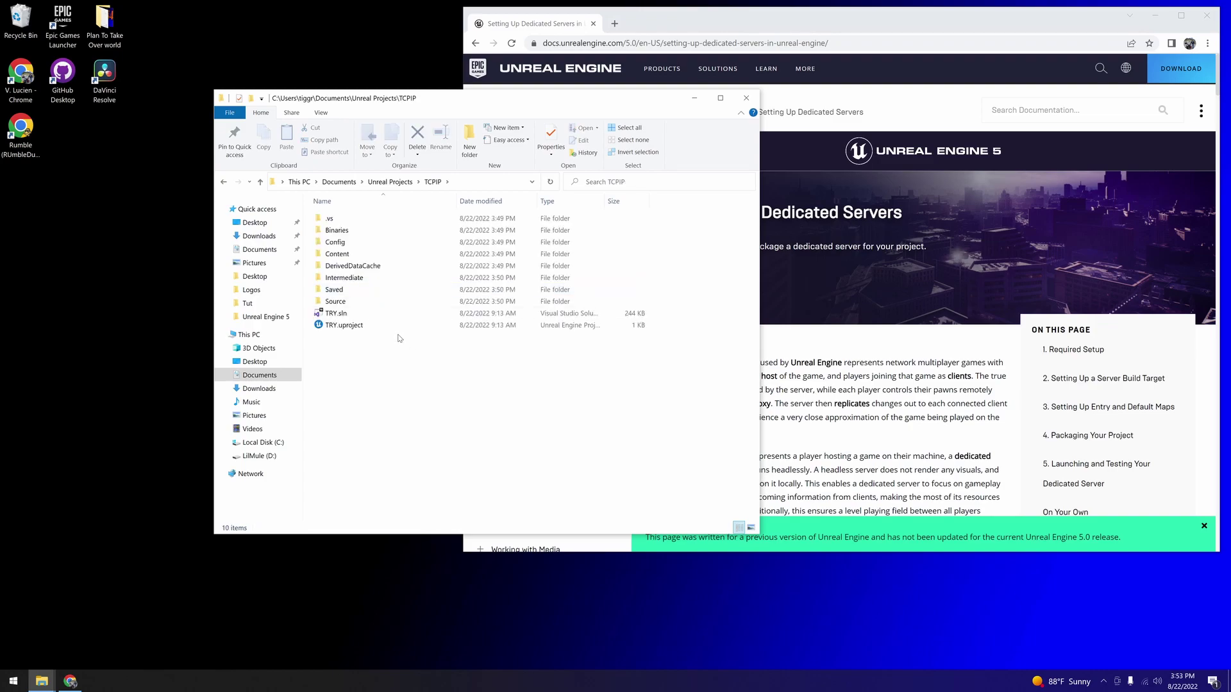
double_click(369, 302)
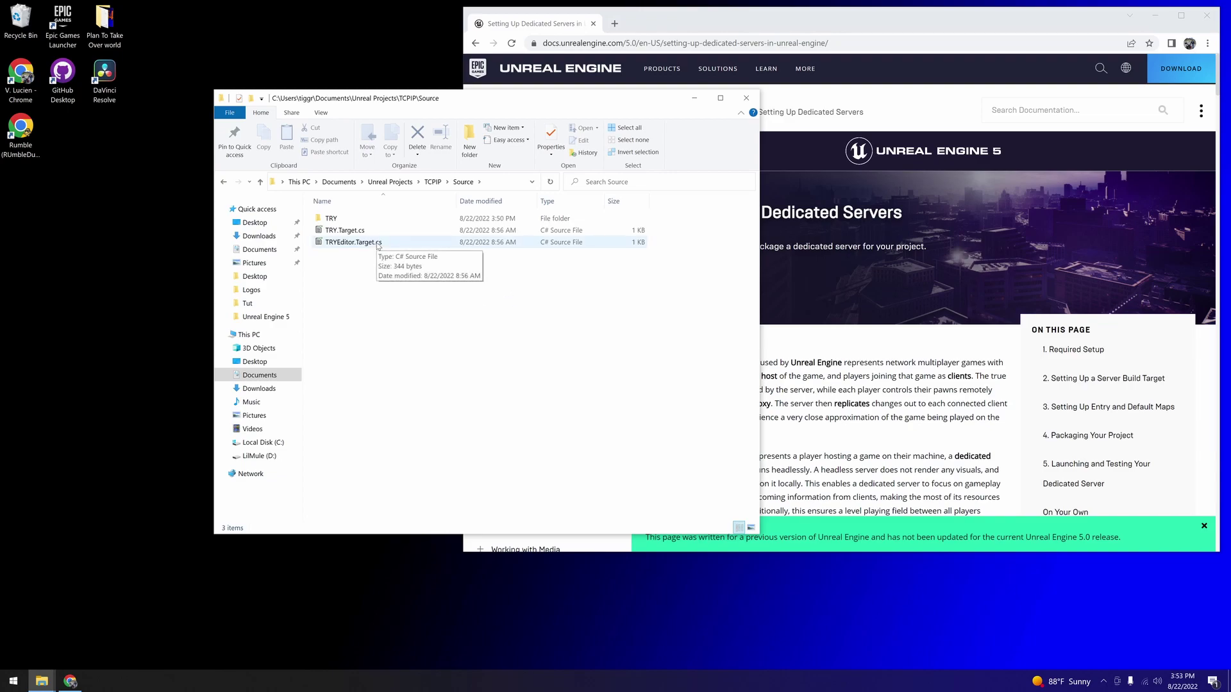
- Duplicate TRYEditor.Target.cs and rename the copy to TRYServer.Target.cs
right_click_drag(378, 244, 399, 319)
left_click(399, 318)
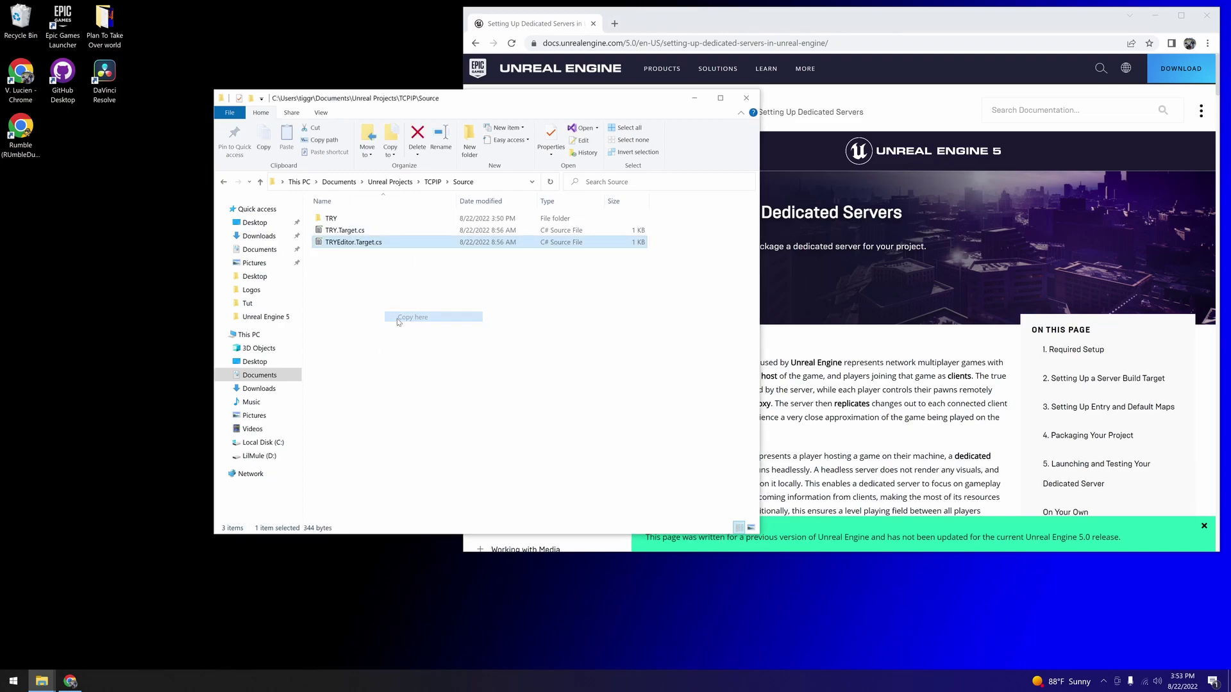
right_click(375, 245)
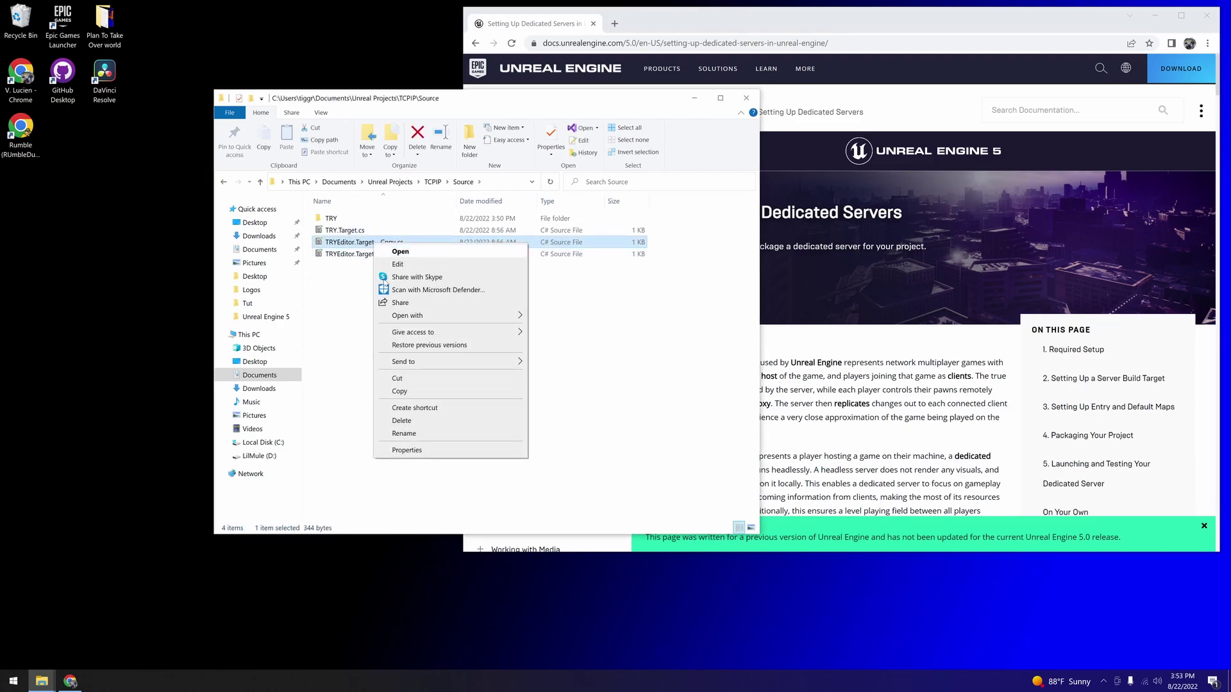
left_click(414, 433)
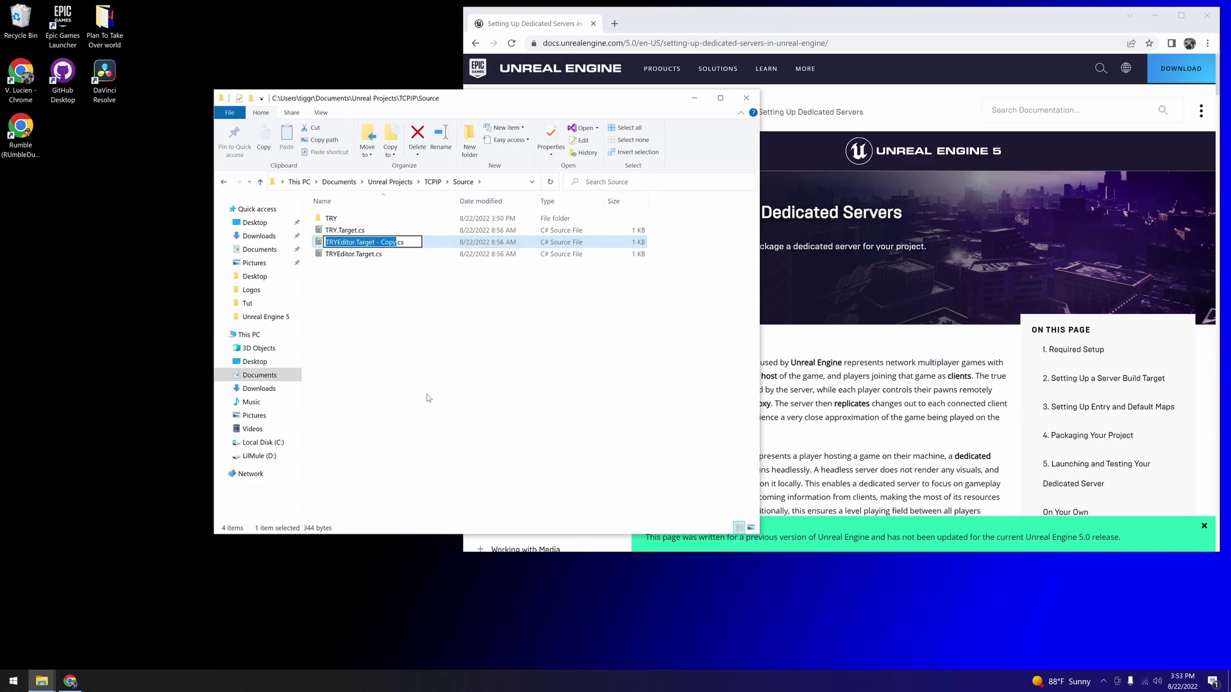
key("Right")
key("BackSpace")
key("BackSpace")
key("BackSpace")
key("BackSpace")
key("BackSpace")
key("BackSpace")
key("BackSpace")
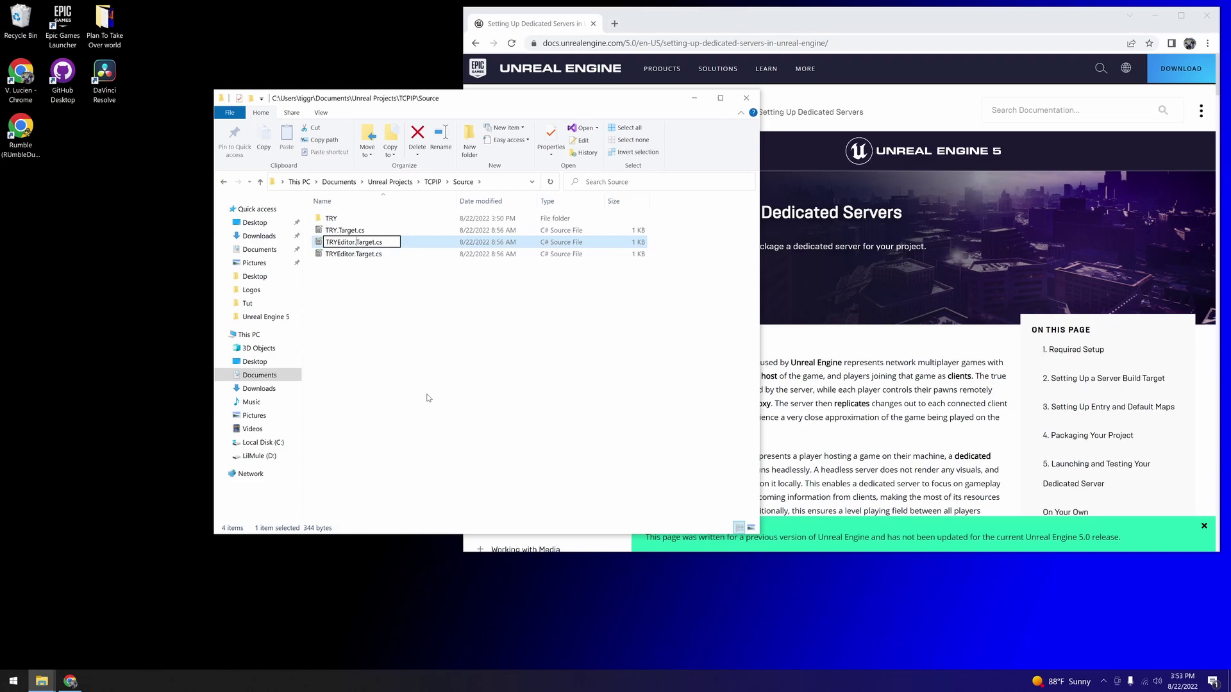
key("BackSpace")
key("BackSpace")
key("BackSpace")
key("BackSpace")
key("BackSpace")
type("Serve")
key("Delete")
type("r")
key("Return")
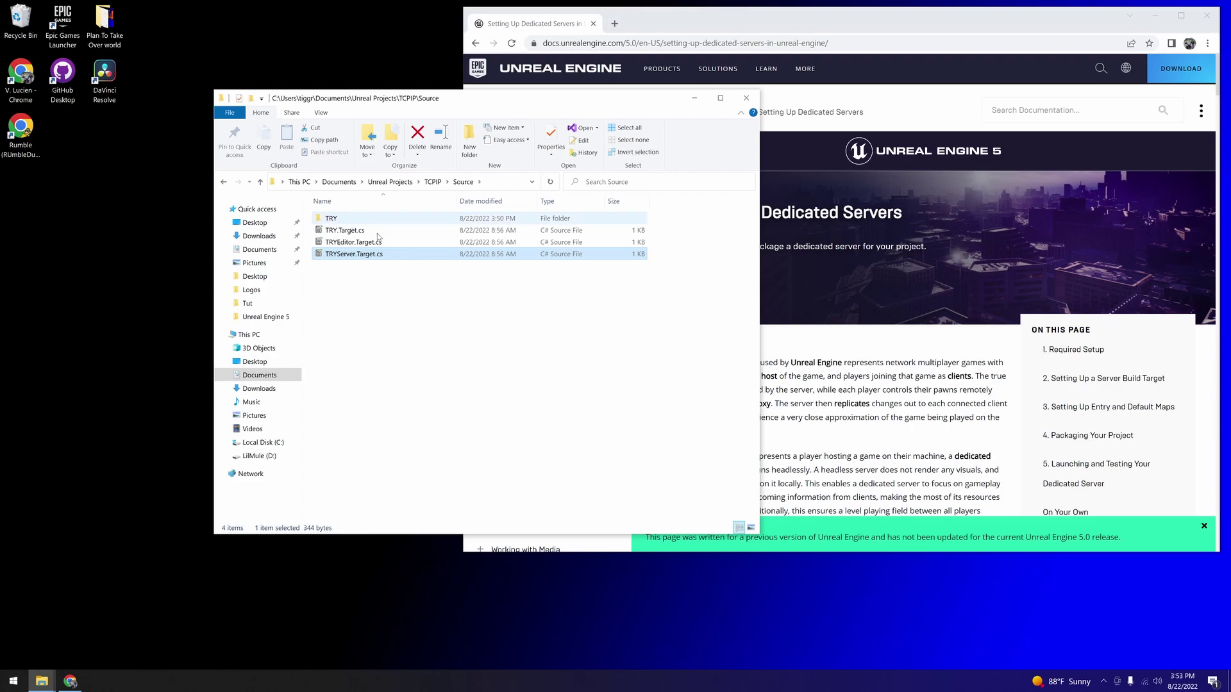
- In Notepad, change the class, constructor and TargetType from Editor to Server in TRYServer.Target.cs
right_click(345, 256)
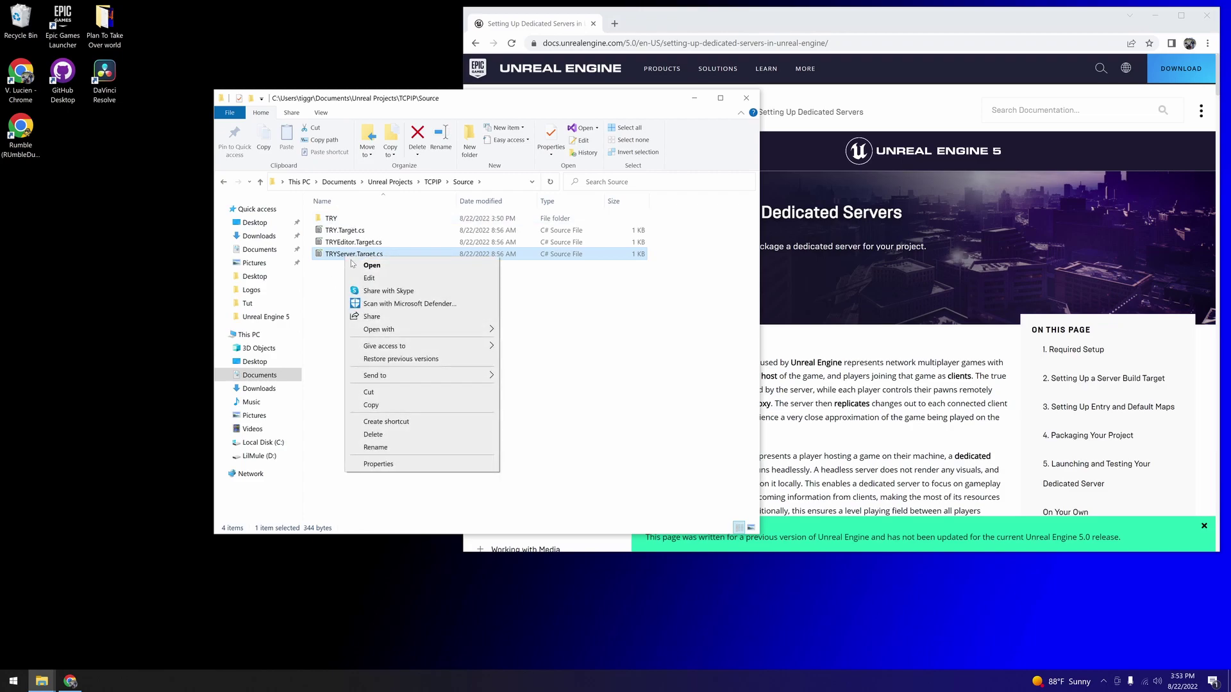
left_click(357, 275)
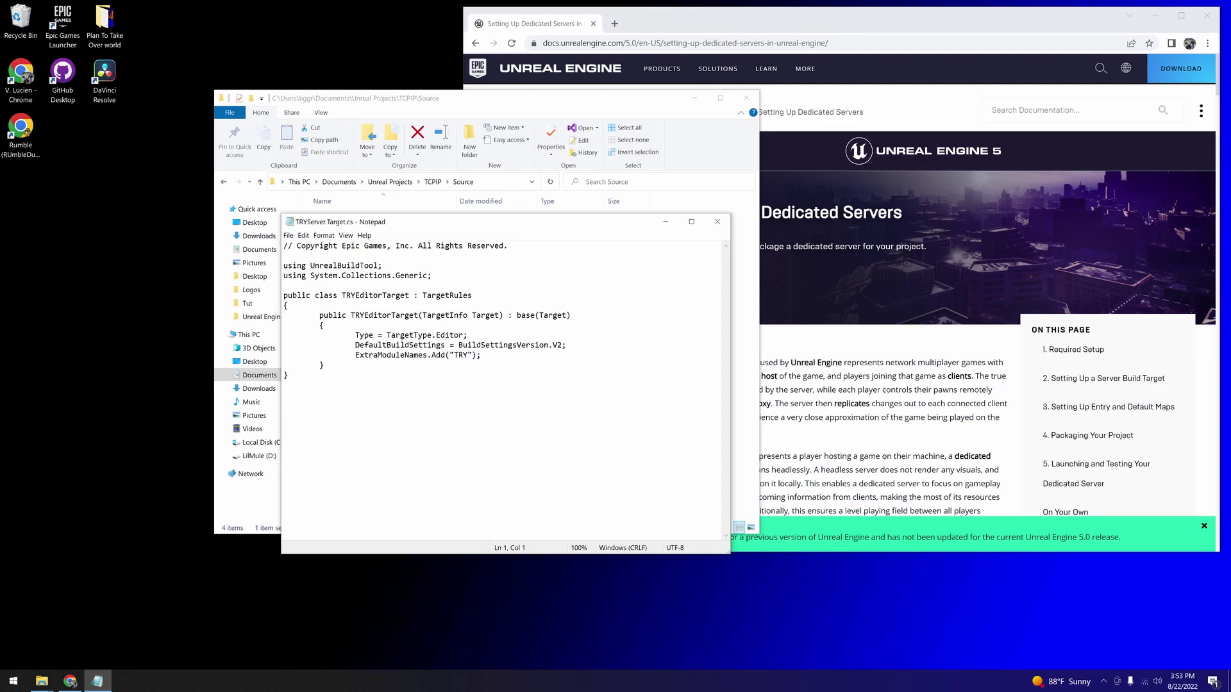
left_click_drag(355, 295, 382, 295)
type("Server")
left_click_drag(365, 315, 391, 314)
type("Server")
left_click_drag(436, 335, 463, 334)
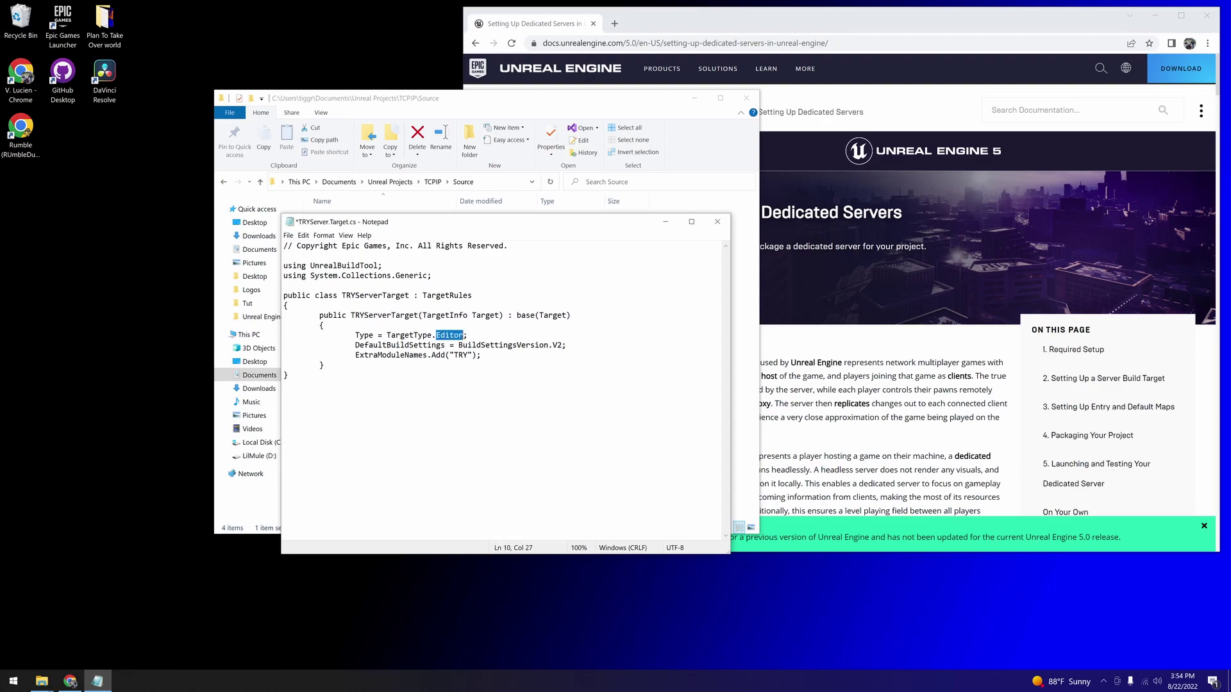
type("Server")
- Save the file, close Notepad, and return to the TCPIP folder
left_click(287, 235)
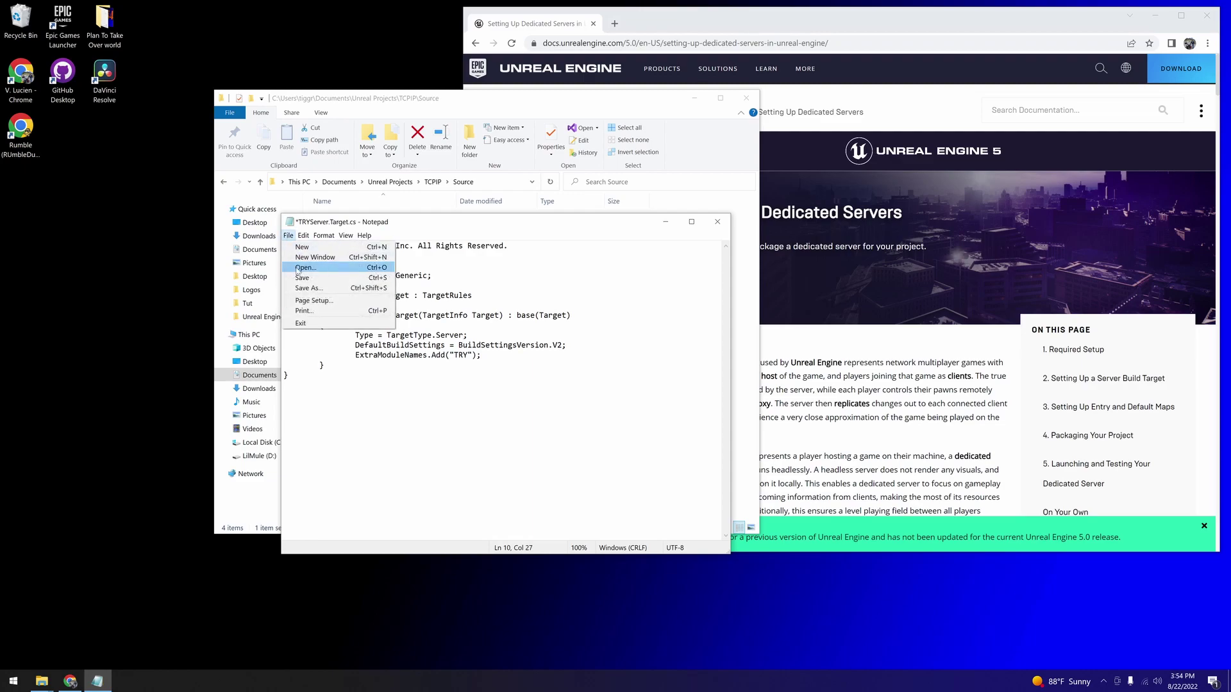
left_click(299, 274)
double_click(290, 222)
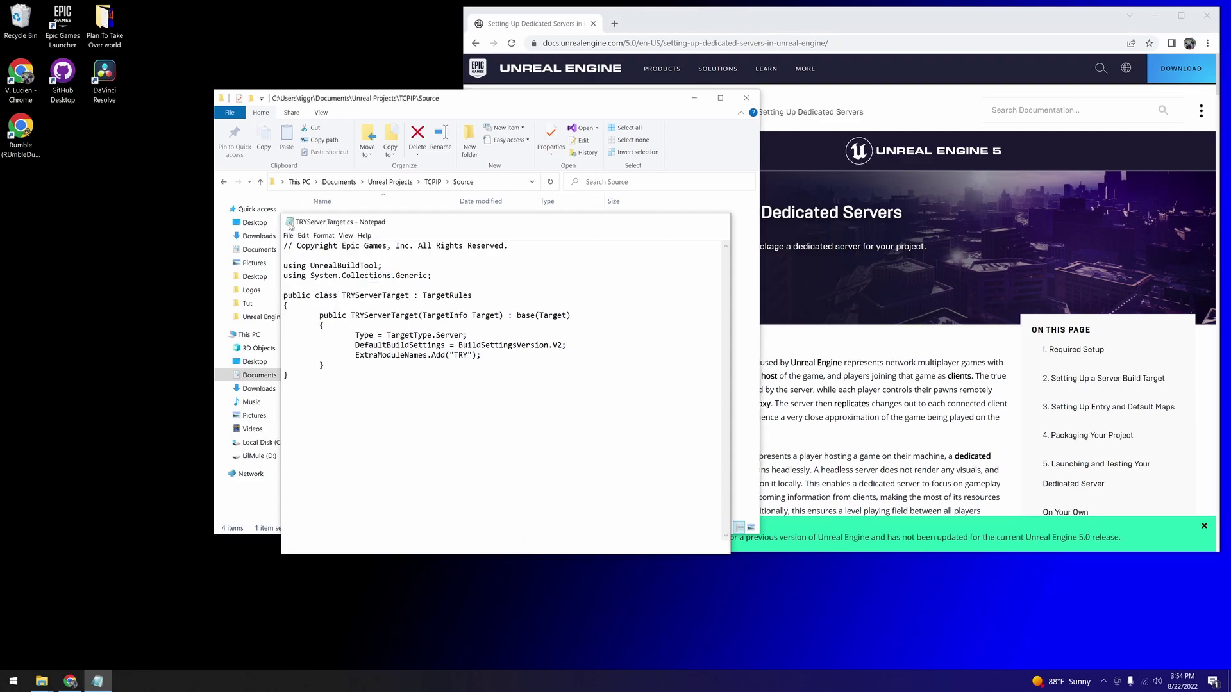
left_click(433, 182)
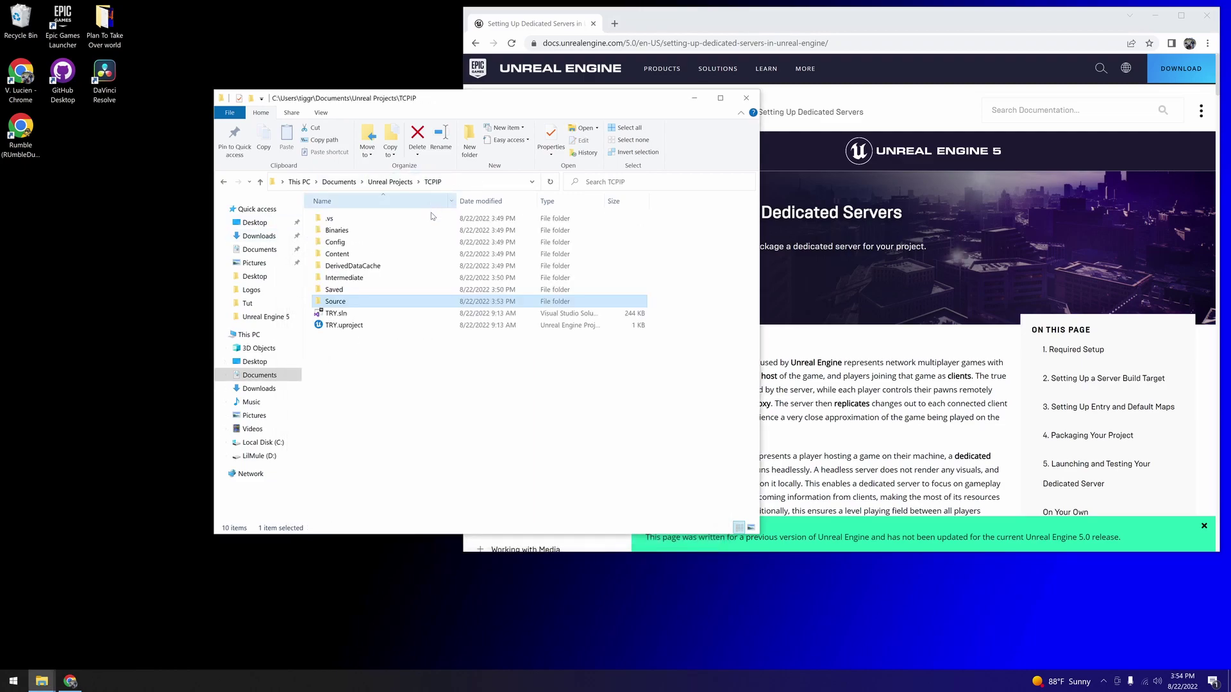
- Open TRY.sln in Visual Studio and expand the TRY project's Source filter
double_click(363, 314)
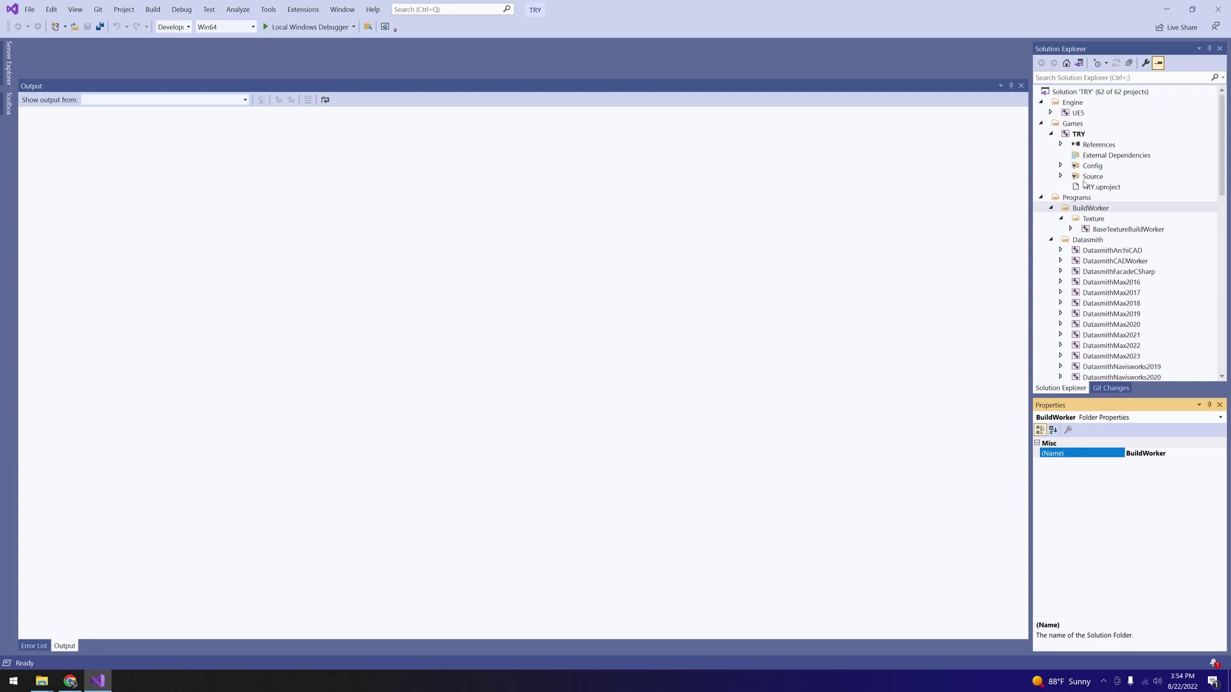
left_click(1077, 134)
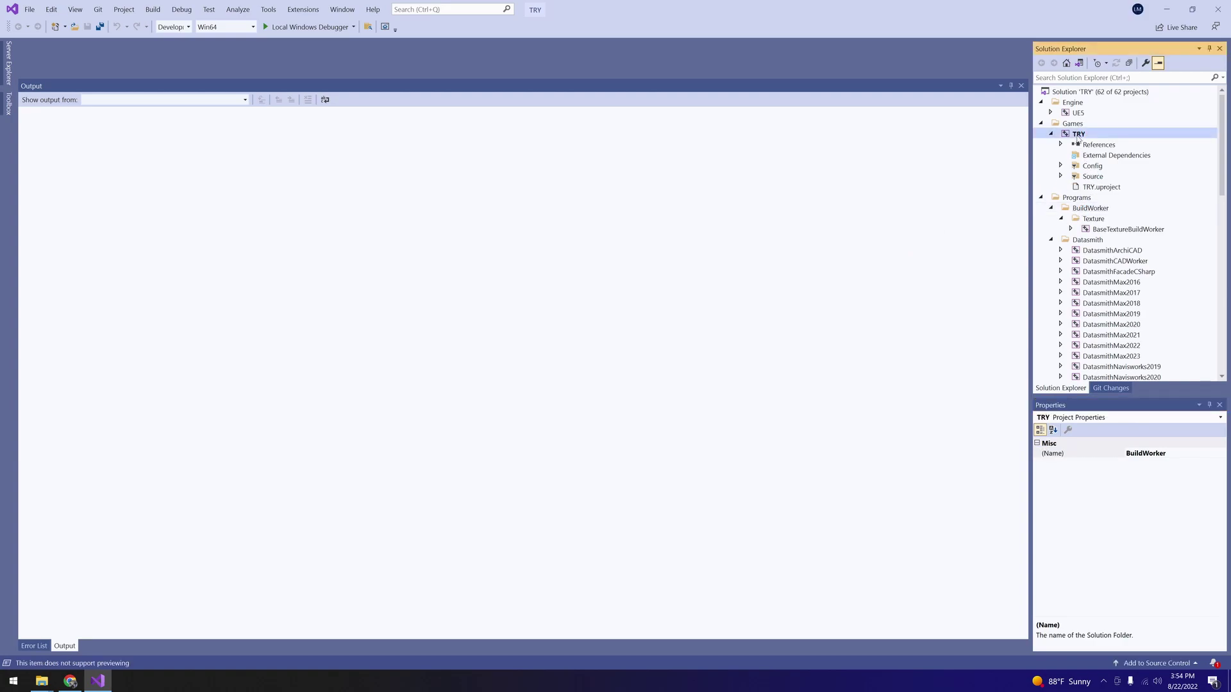
double_click(1095, 178)
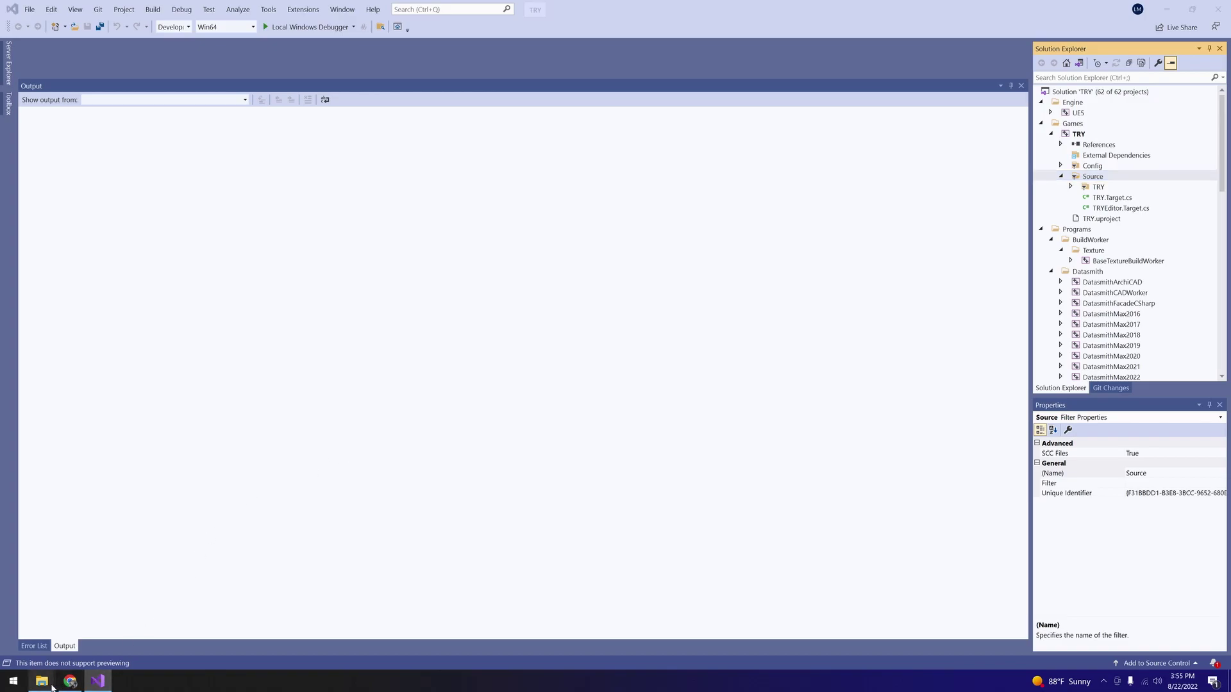
- Drag TRYServer.Target.cs from the Source folder onto the Source filter in Solution Explorer
mouse_move(42, 681)
left_click(134, 627)
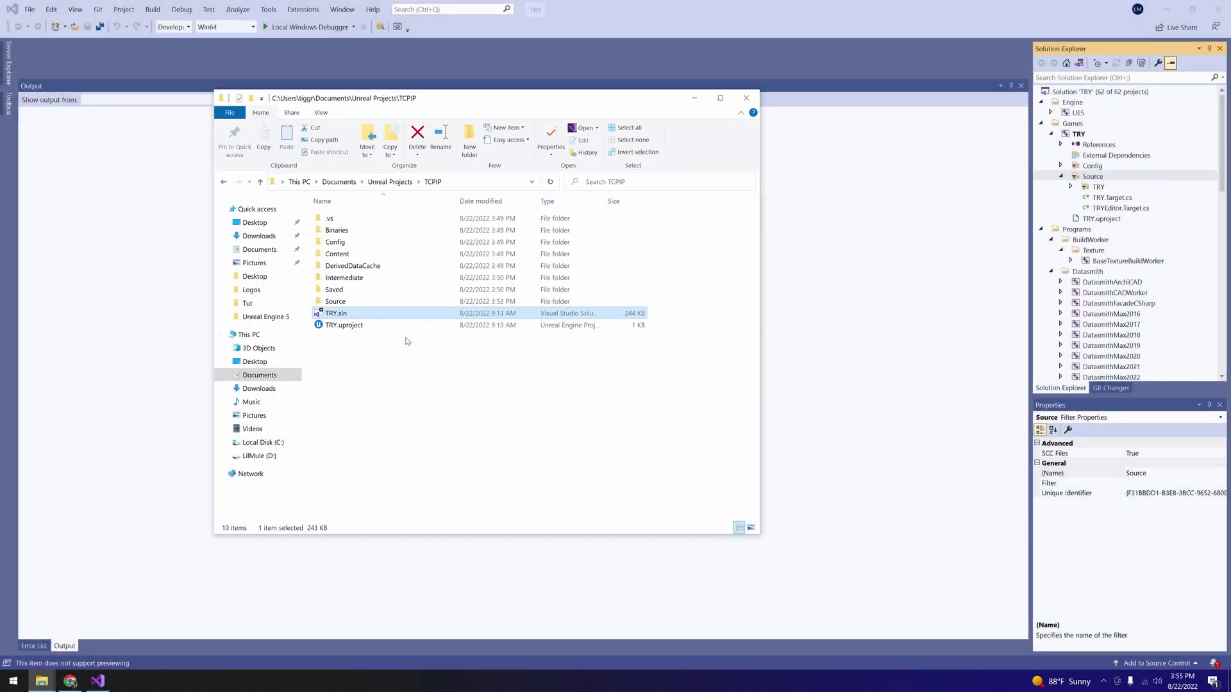
double_click(397, 304)
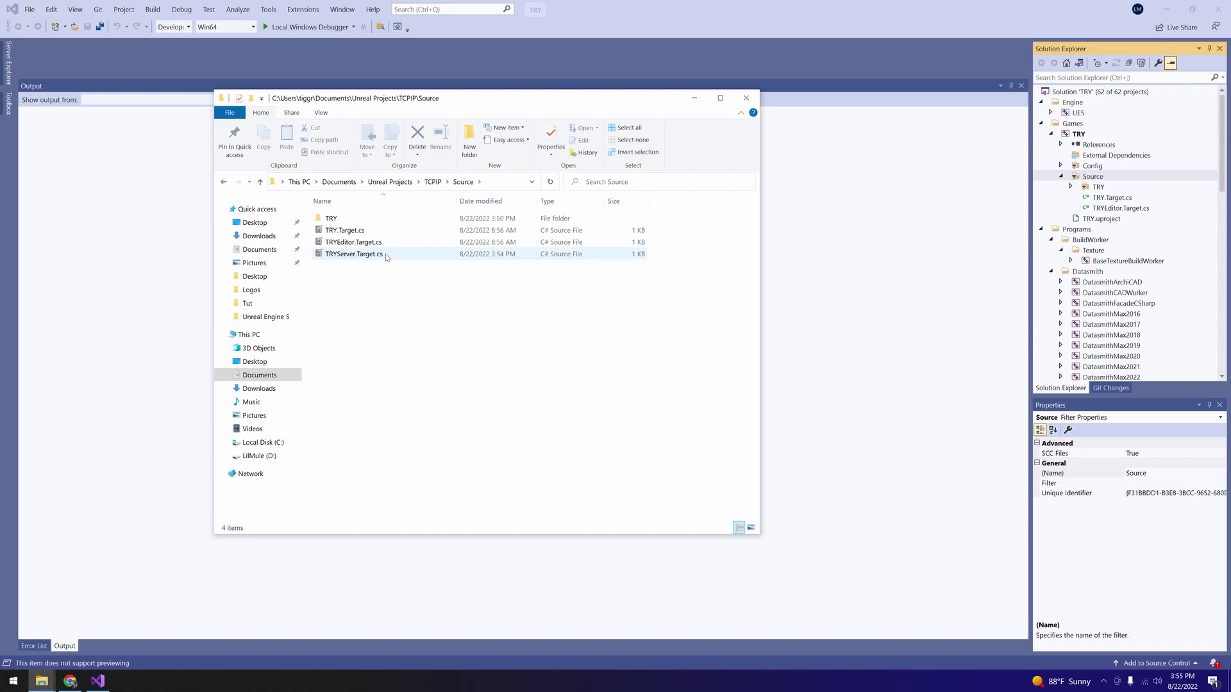
left_click_drag(362, 254, 1102, 179)
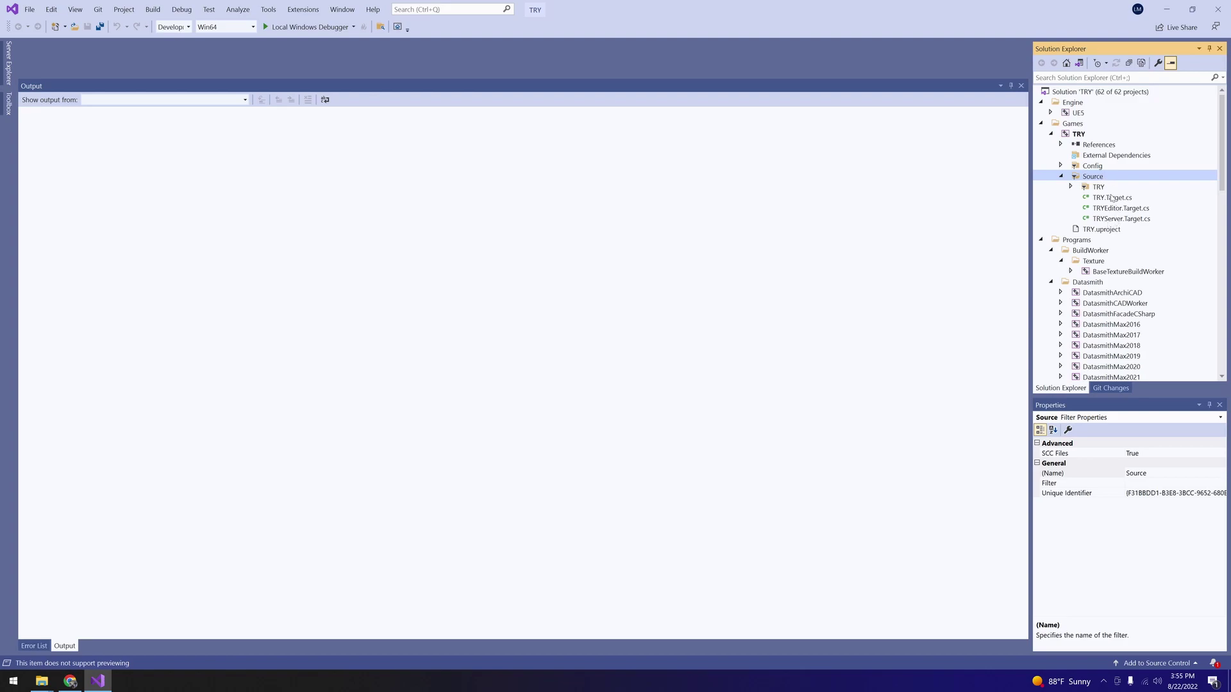
left_click(1071, 187)
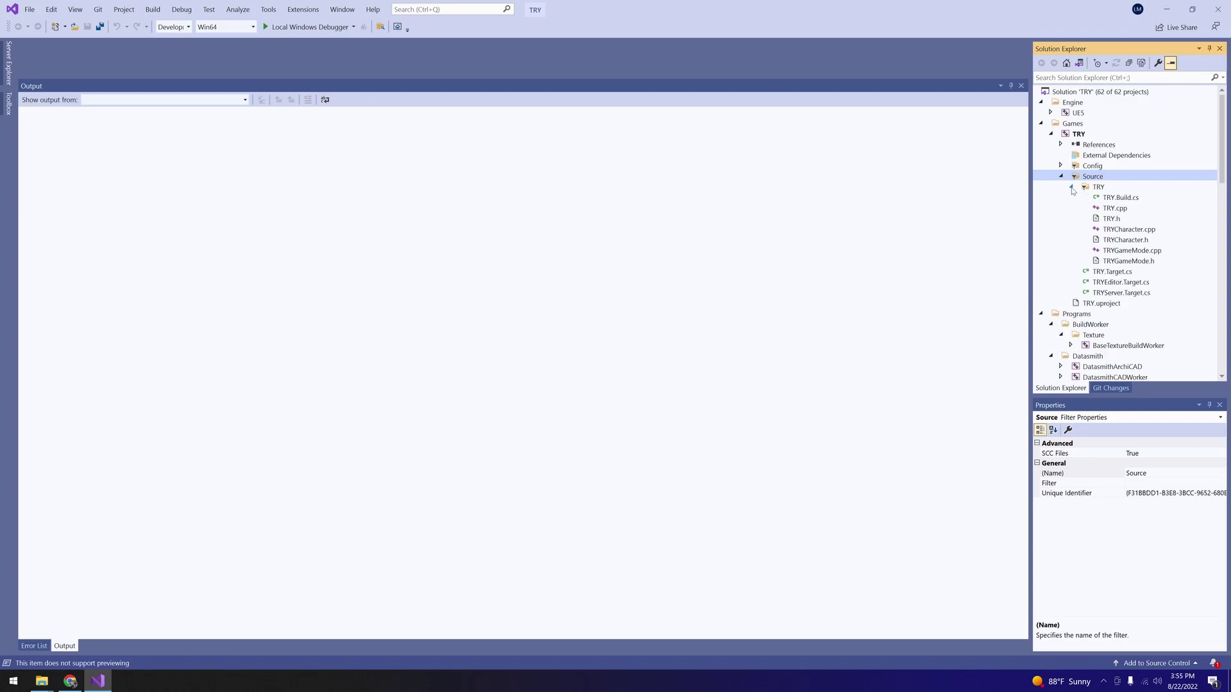
left_click(1070, 188)
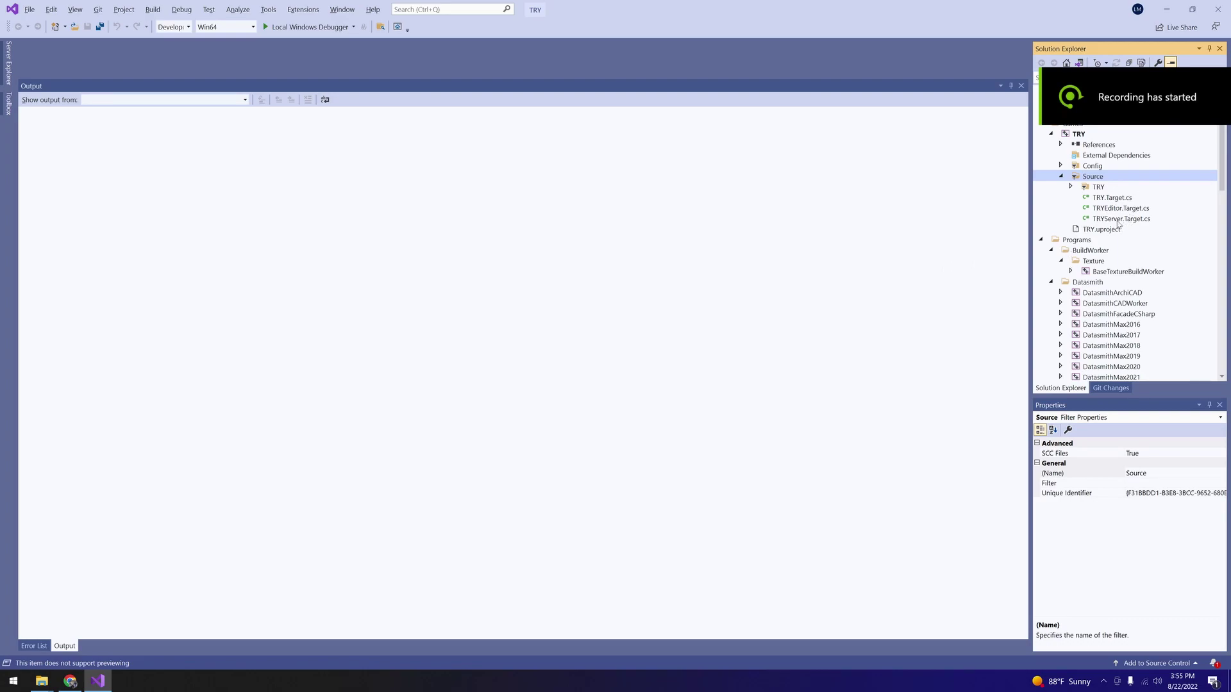
- Close Visual Studio with saving, generate project files from TRY.uproject, and reopen TRY.sln
left_click(1217, 9)
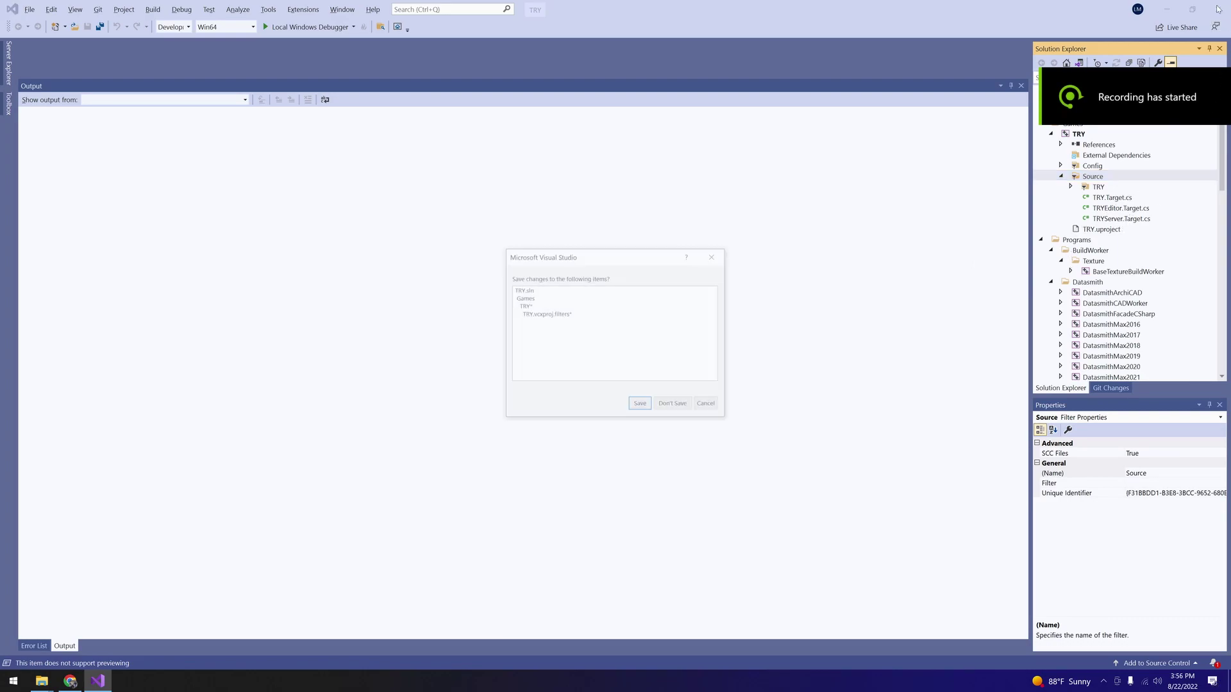
left_click(638, 404)
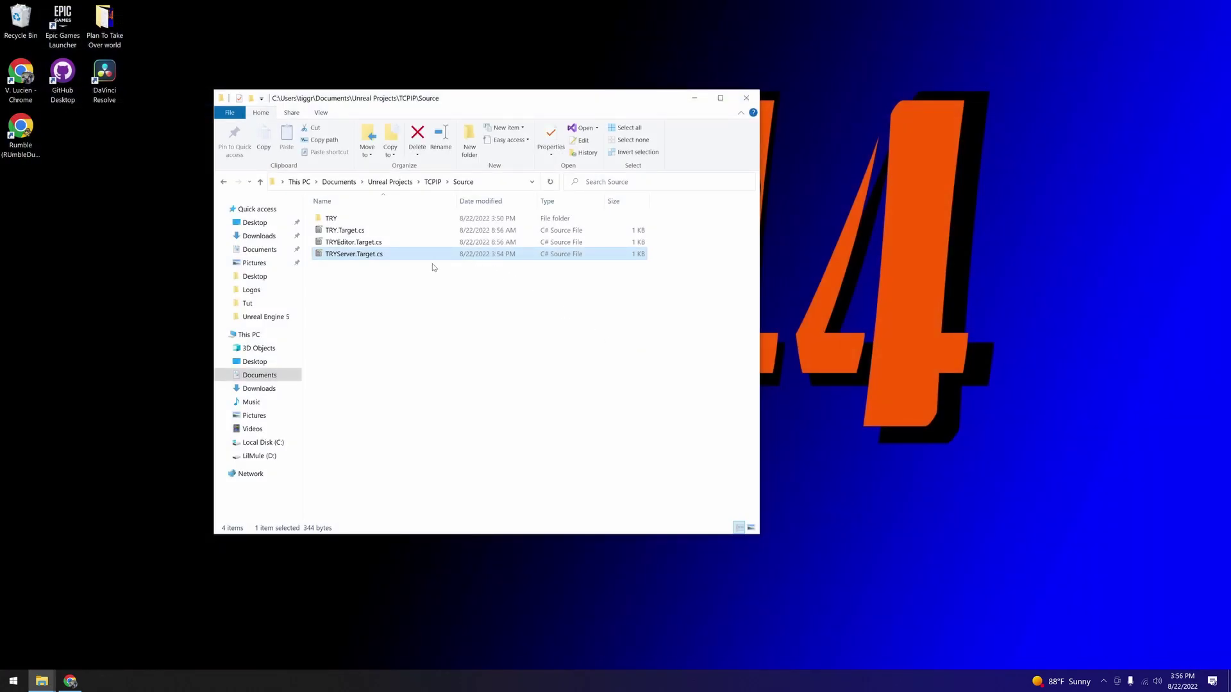
left_click(428, 183)
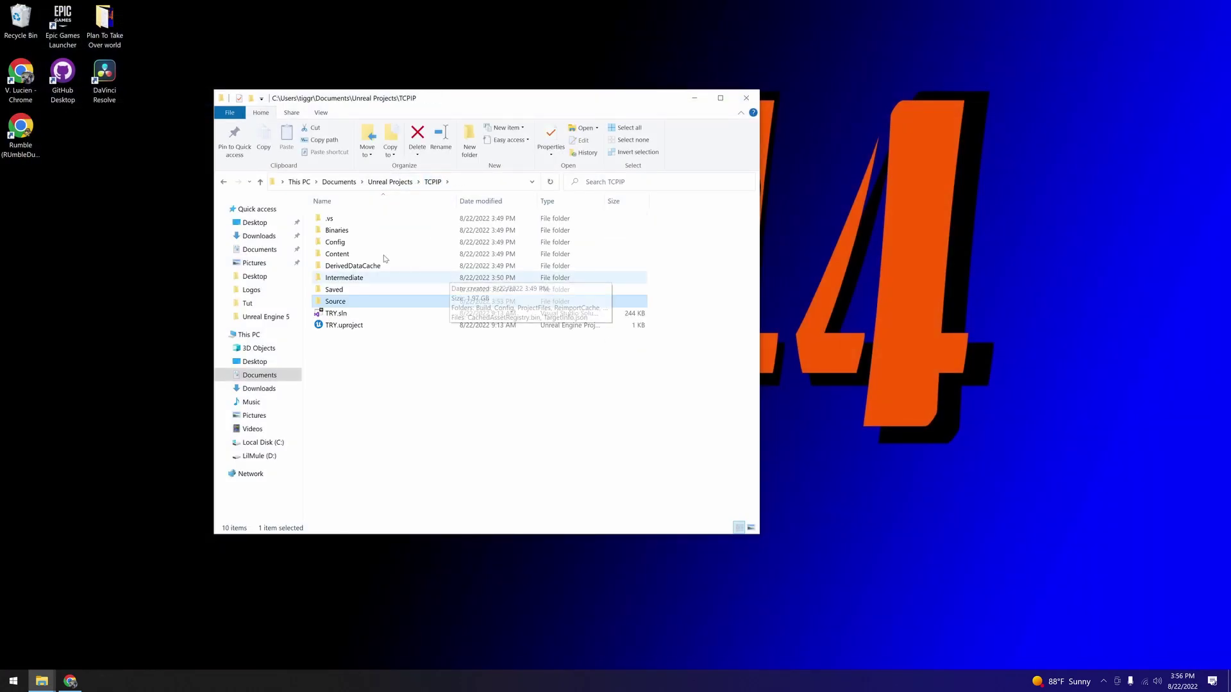
right_click(362, 328)
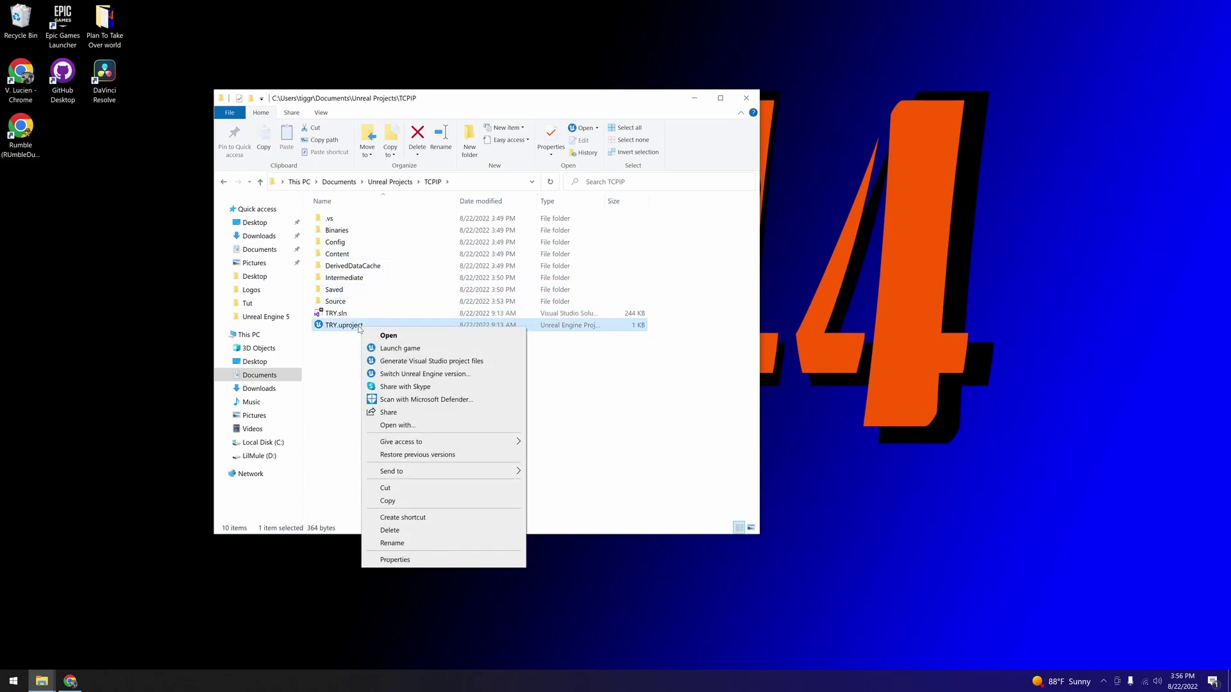
left_click(387, 362)
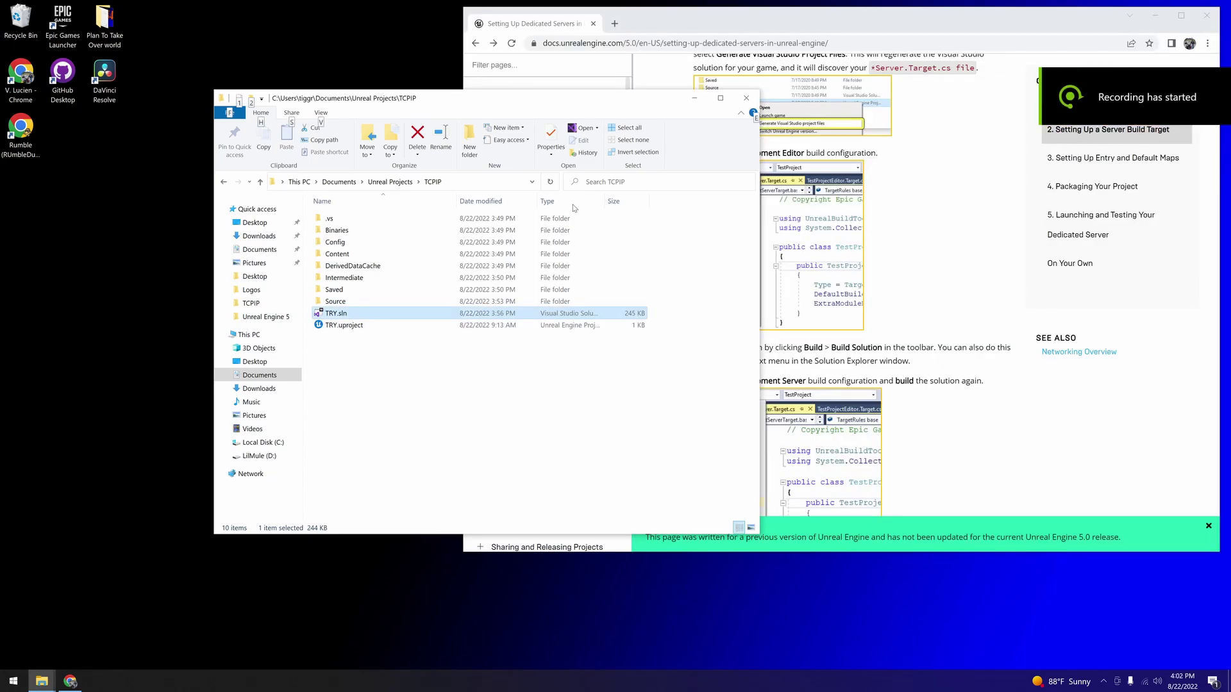
double_click(377, 314)
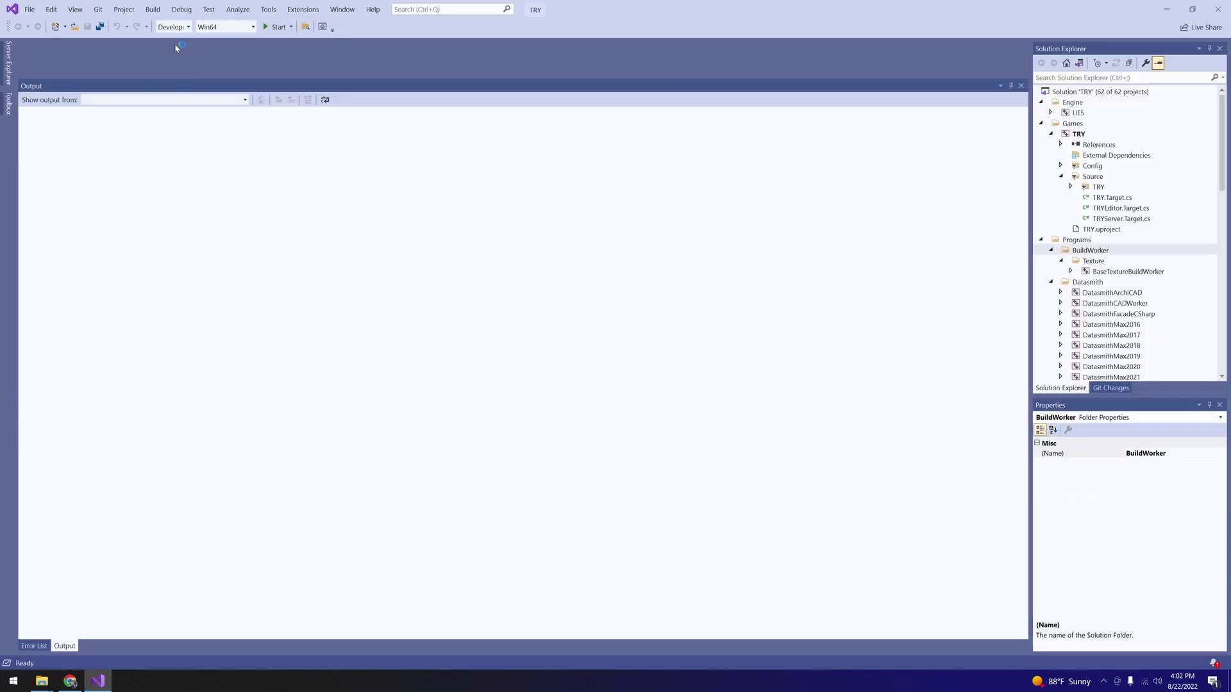
- Build the UE5 project in the Development Editor configuration
left_click(187, 27)
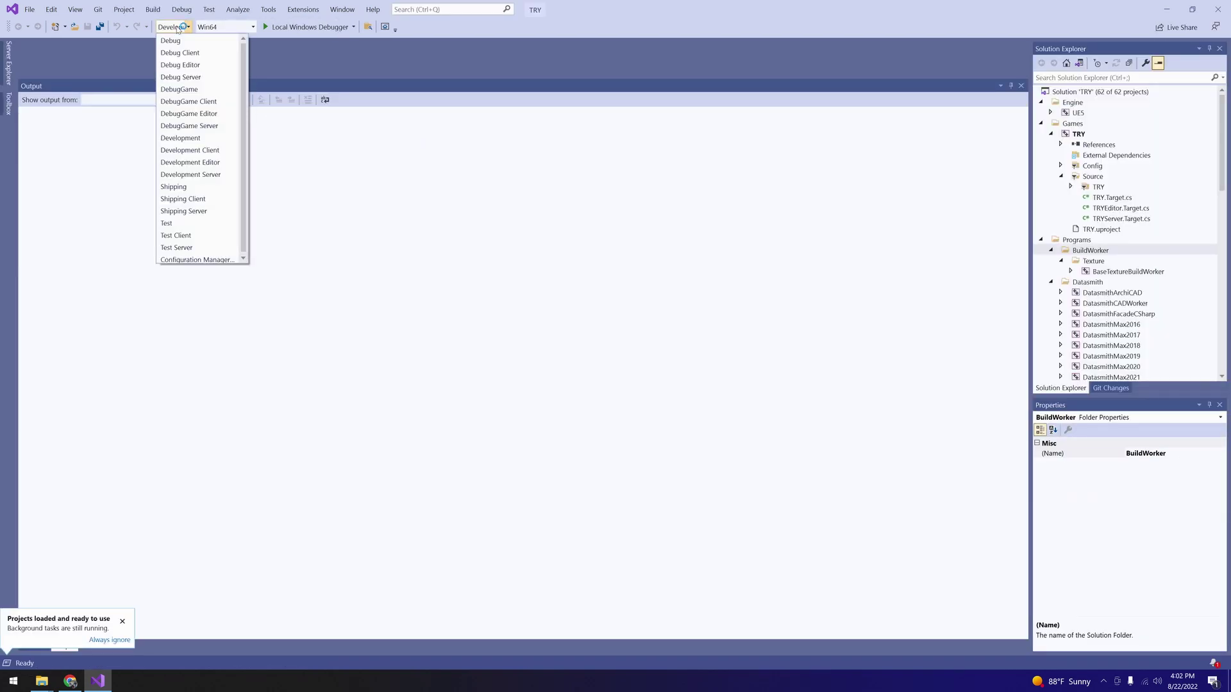
left_click(191, 162)
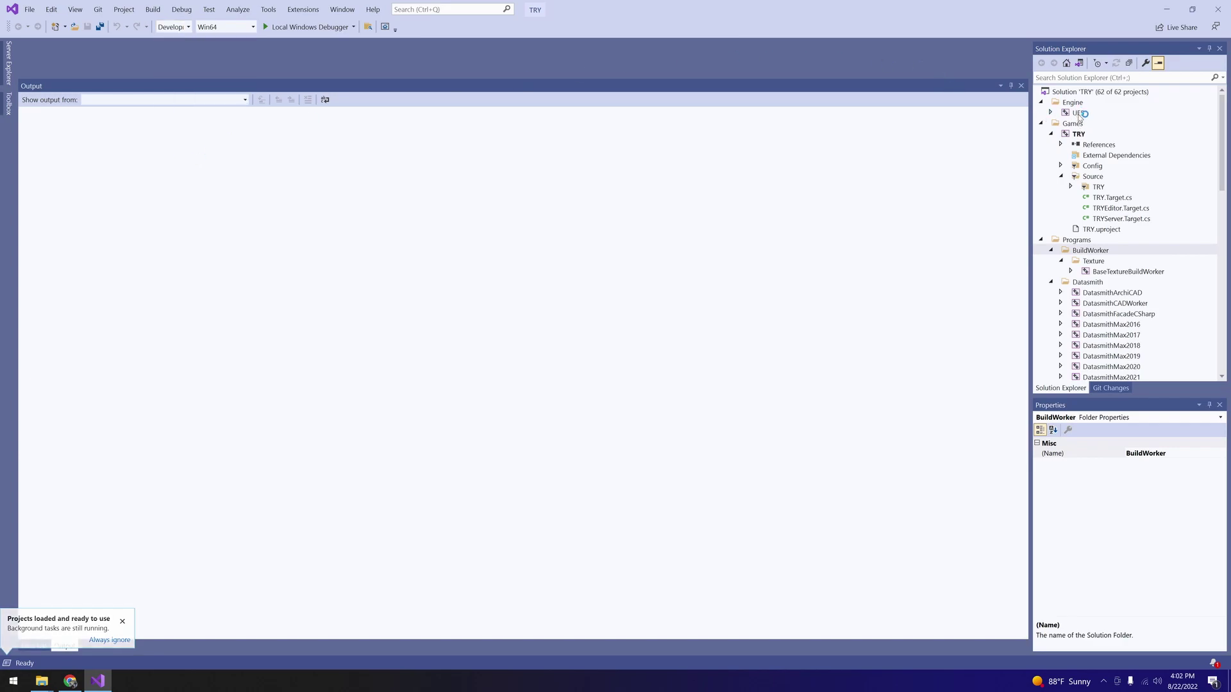
left_click(1080, 114)
right_click(1080, 114)
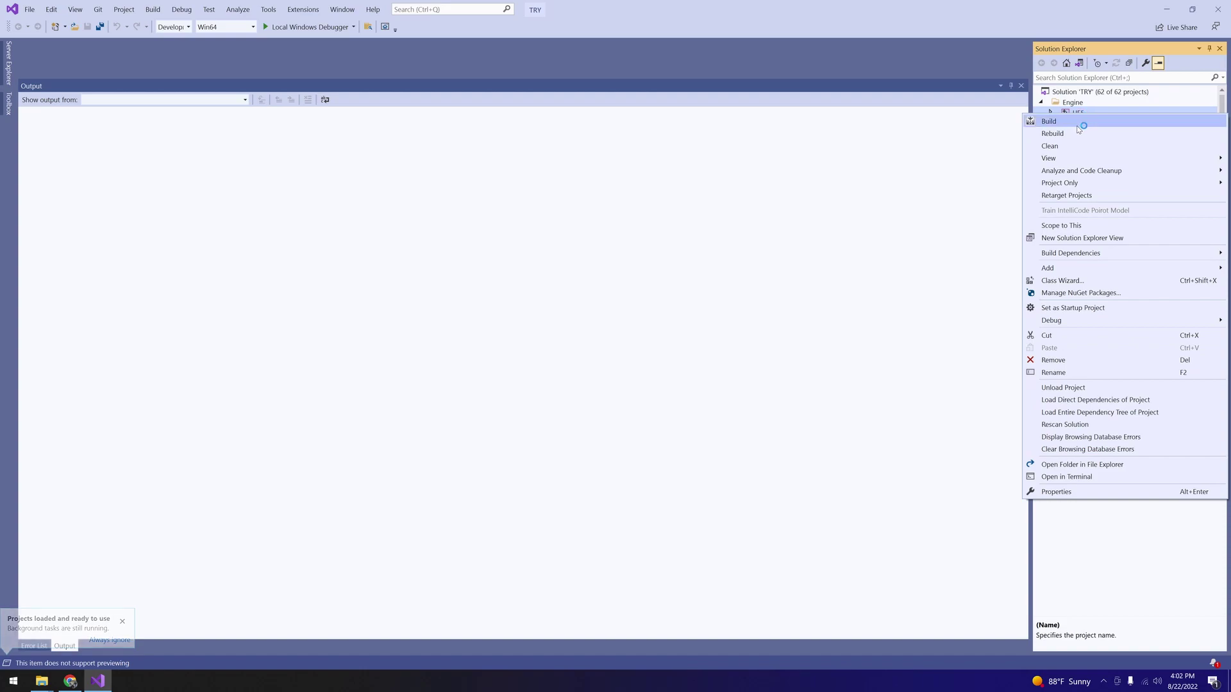
left_click(1083, 123)
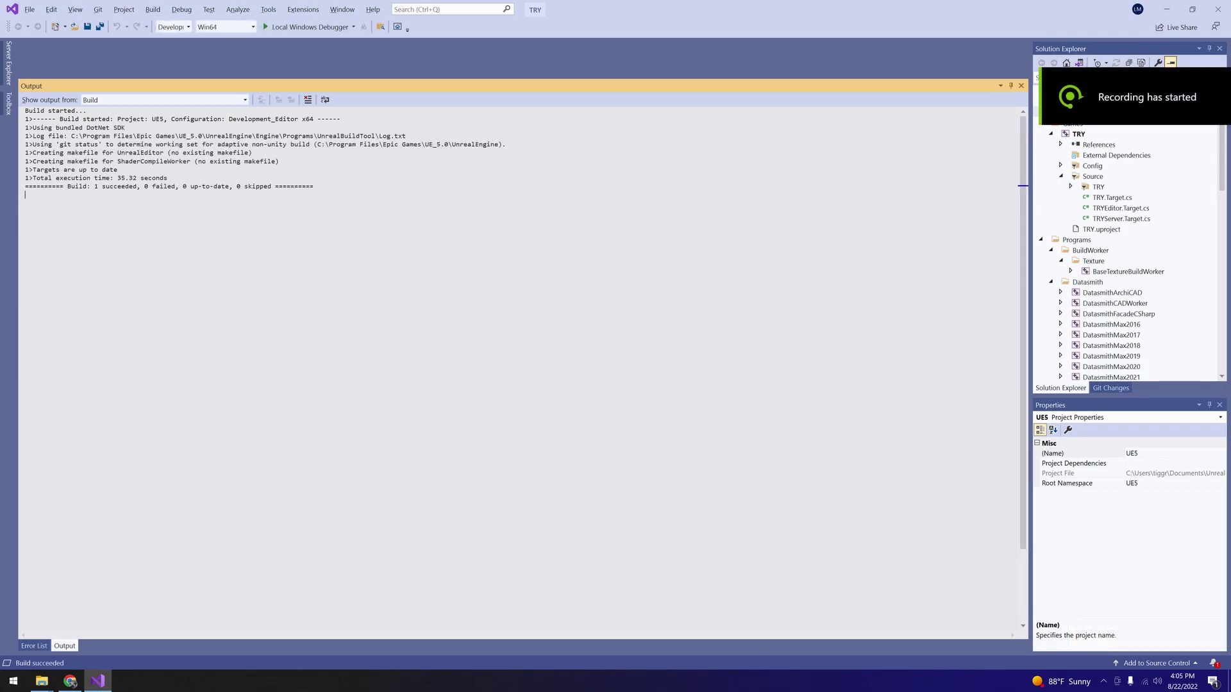
- Switch to Development Server and build UE5 again, producing UnrealServer
left_click(188, 26)
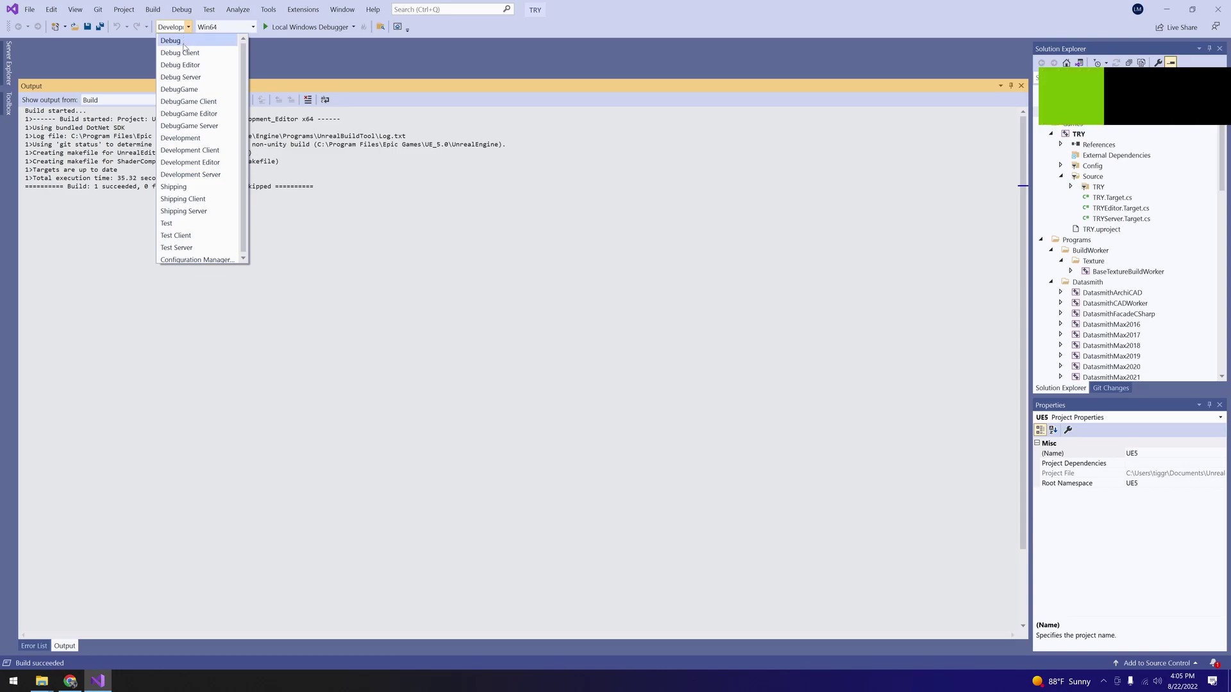
left_click(198, 180)
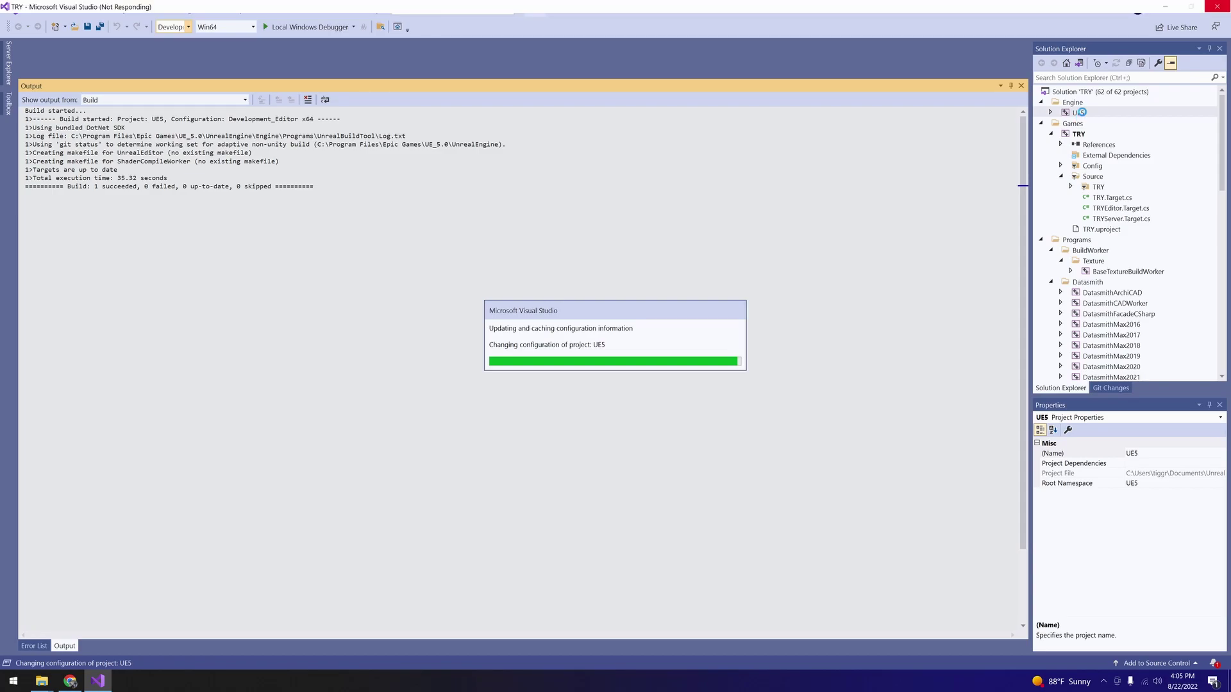
right_click(1082, 113)
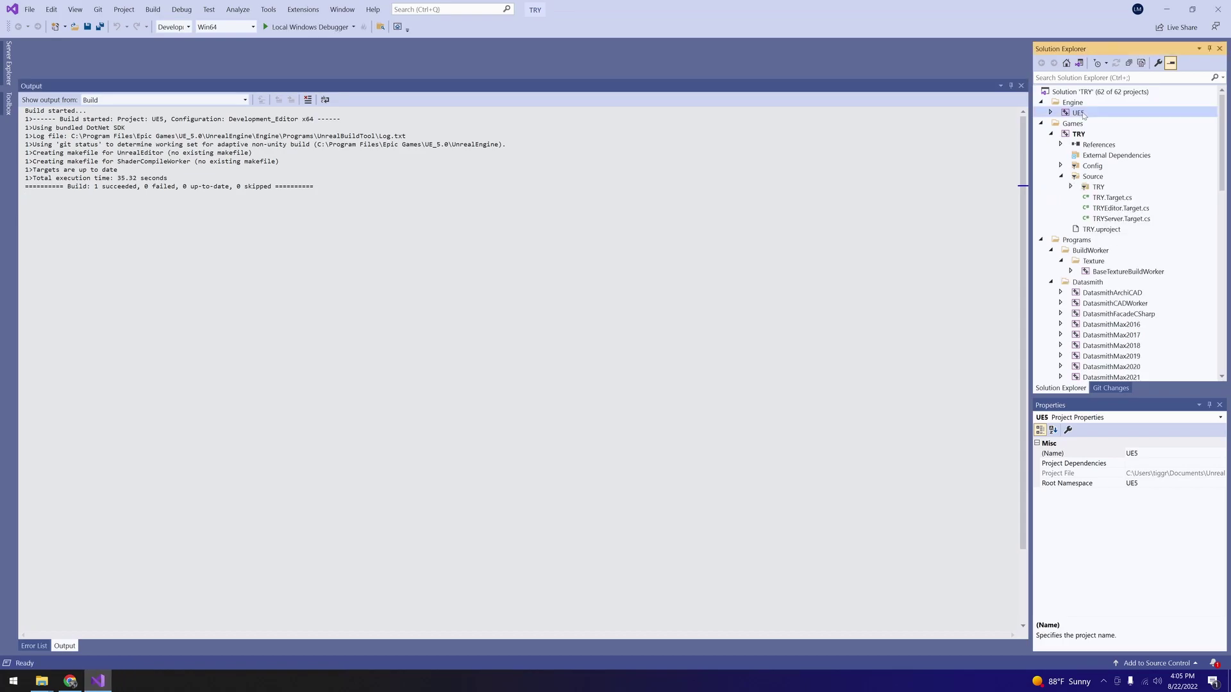
left_click(1083, 119)
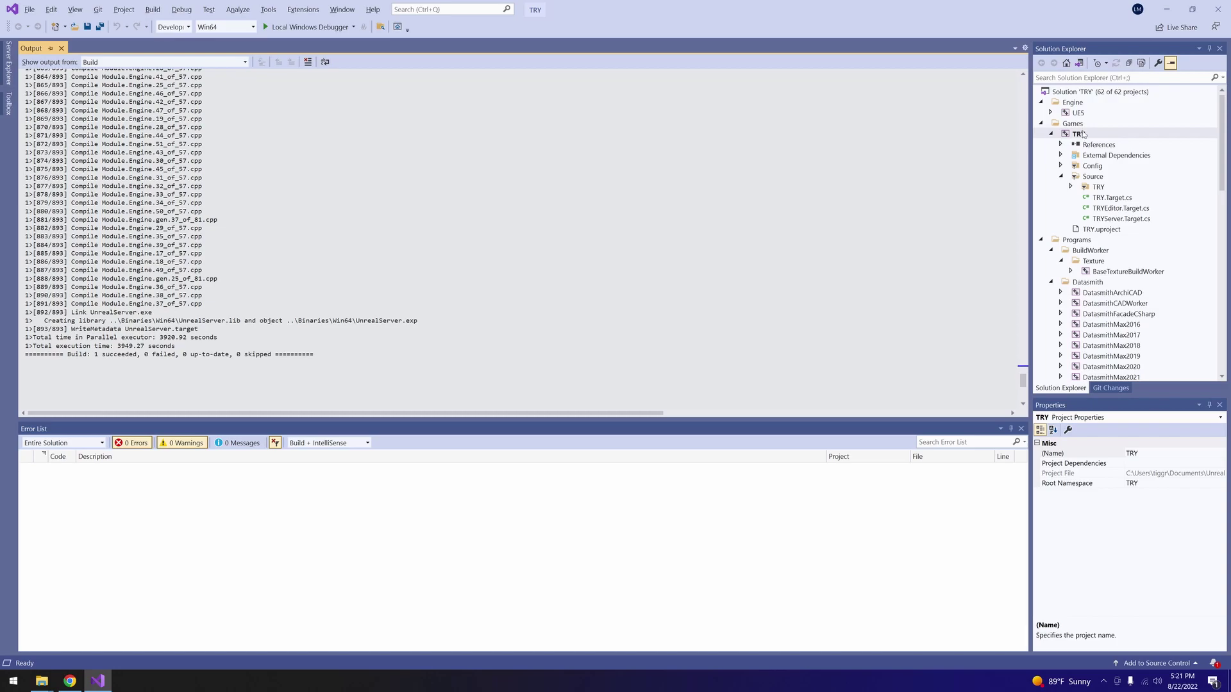
- Set TRY as the startup project, close Visual Studio, and open TRY.uproject in Unreal
right_click(1082, 133)
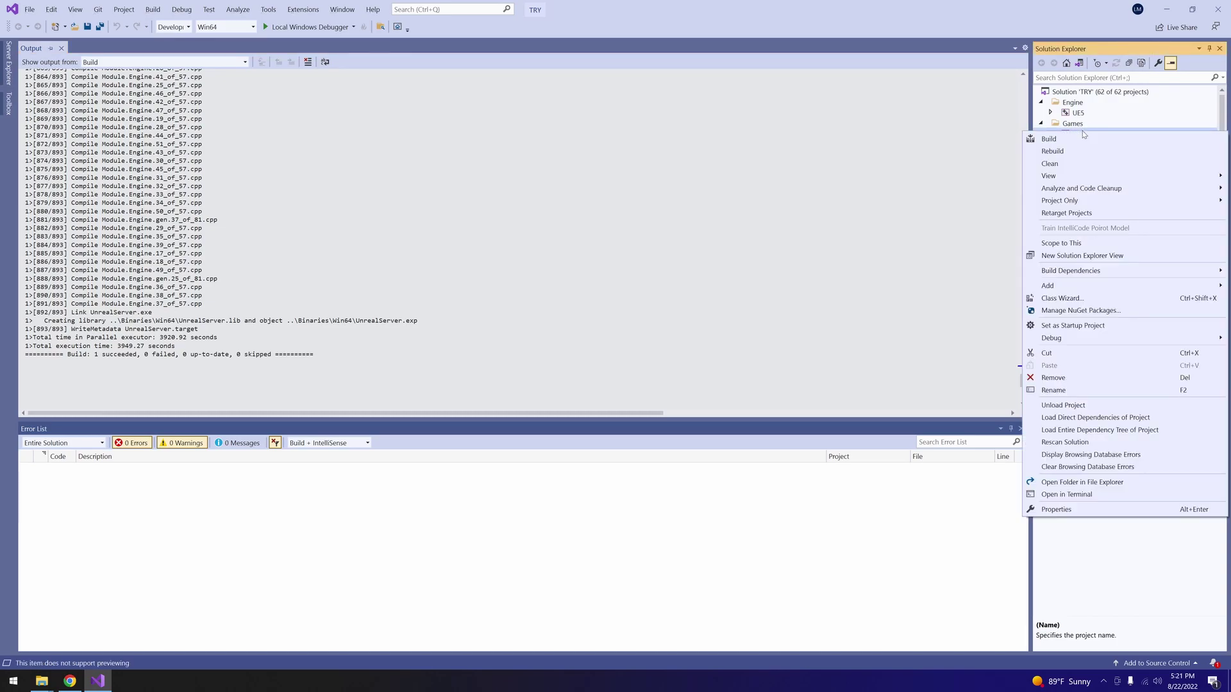
left_click(1071, 327)
left_click(1220, 9)
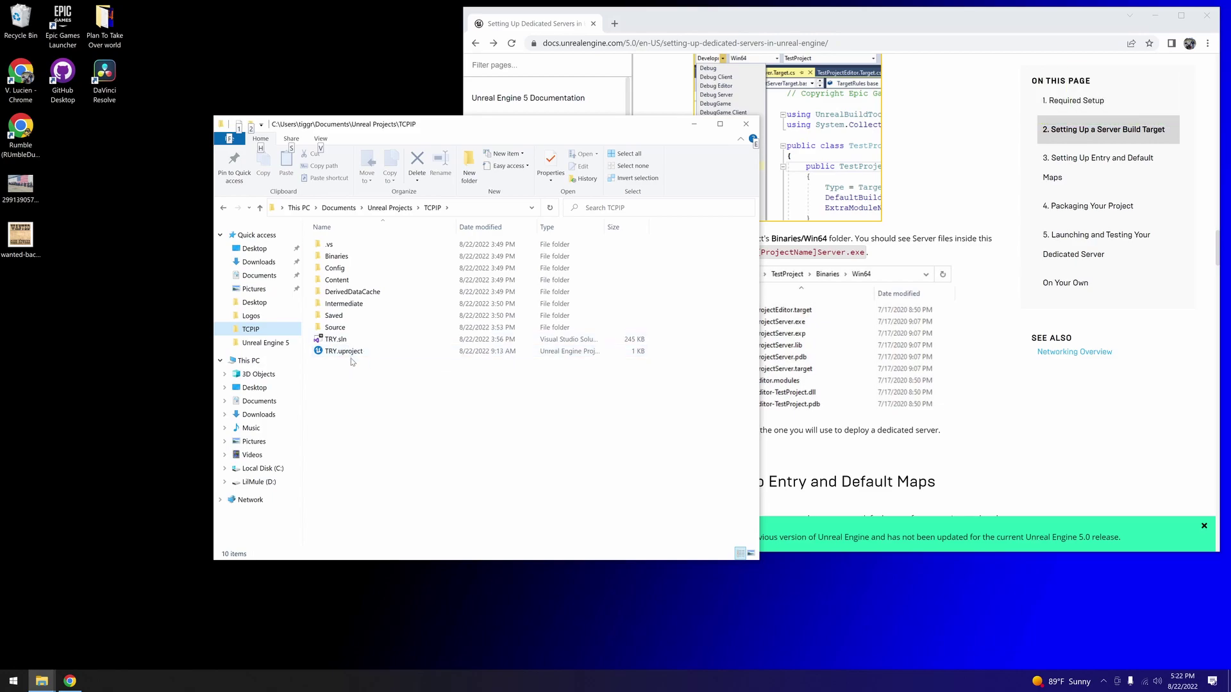
double_click(352, 355)
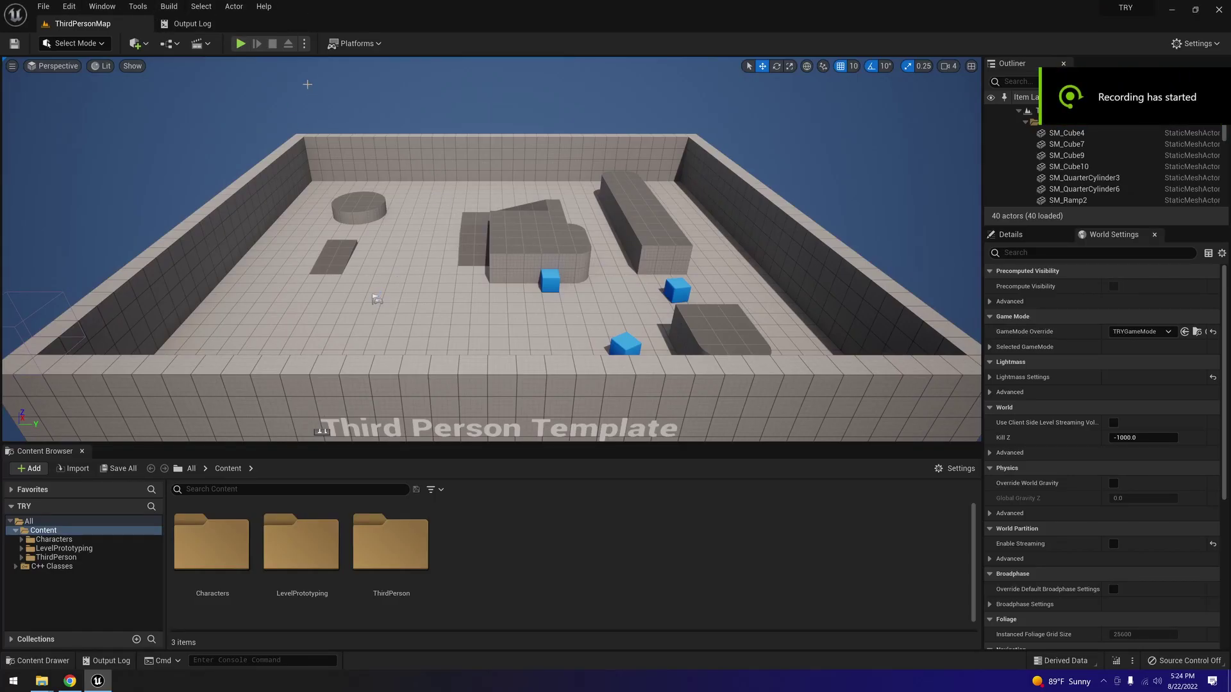
- Run a quick play test, then set the Play options to a standalone two-player game
left_click(241, 43)
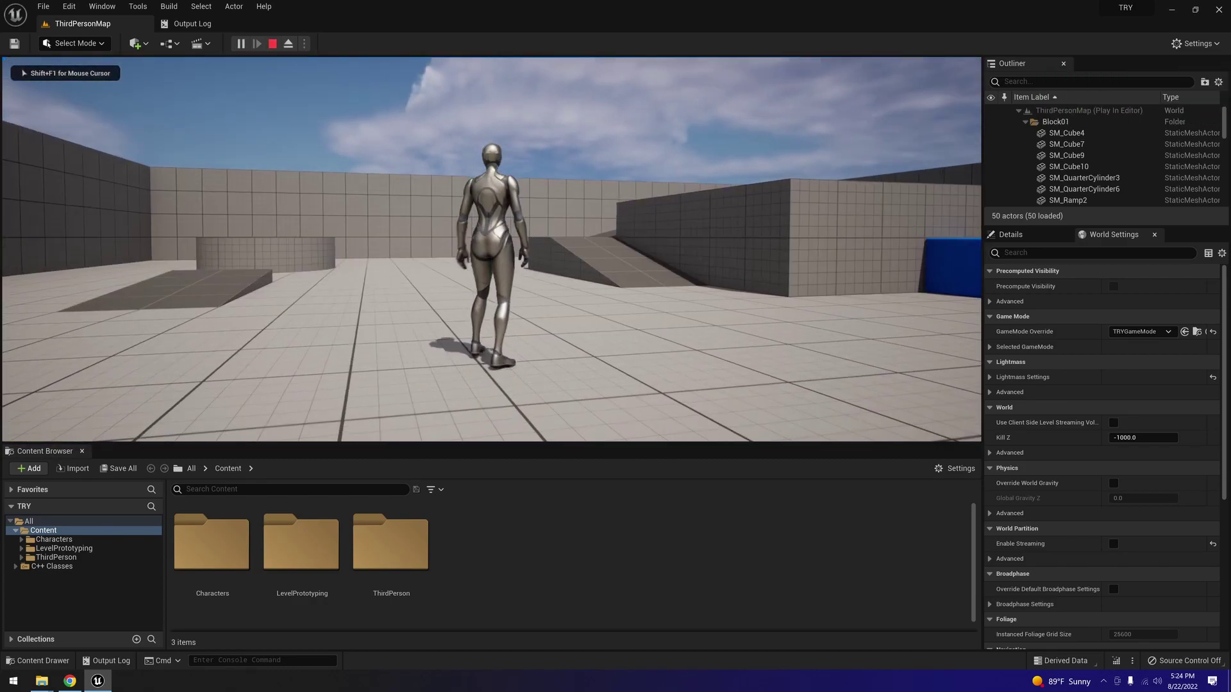
key("Escape")
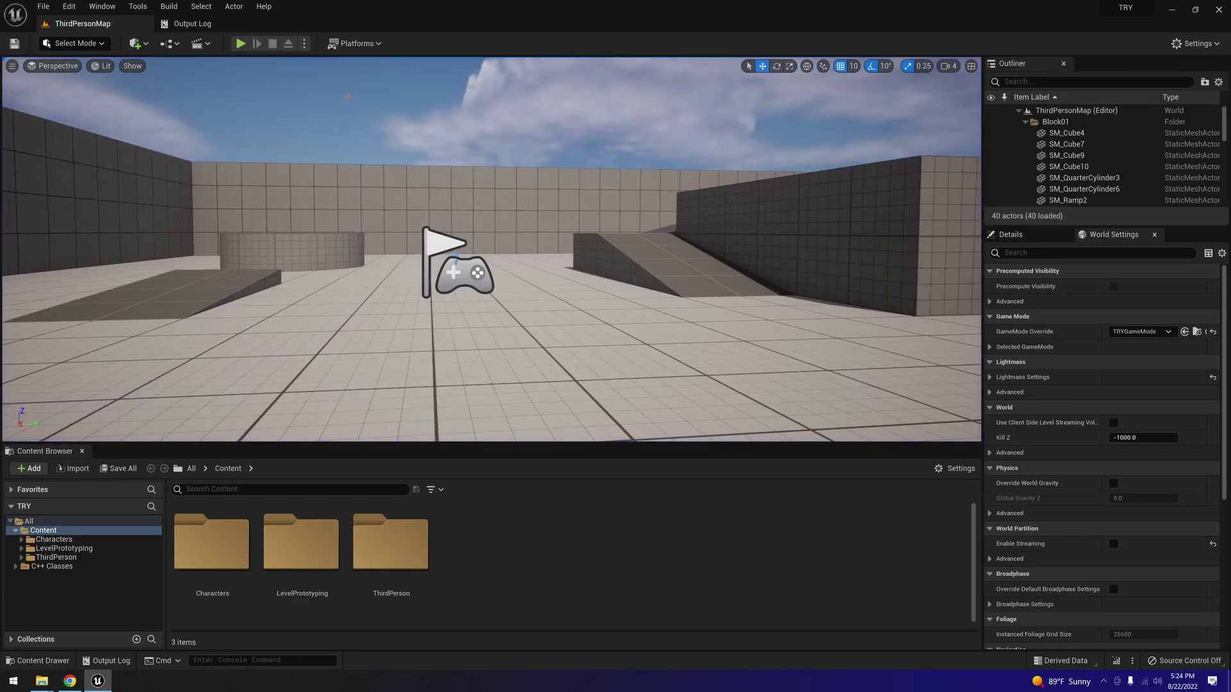
left_click(305, 44)
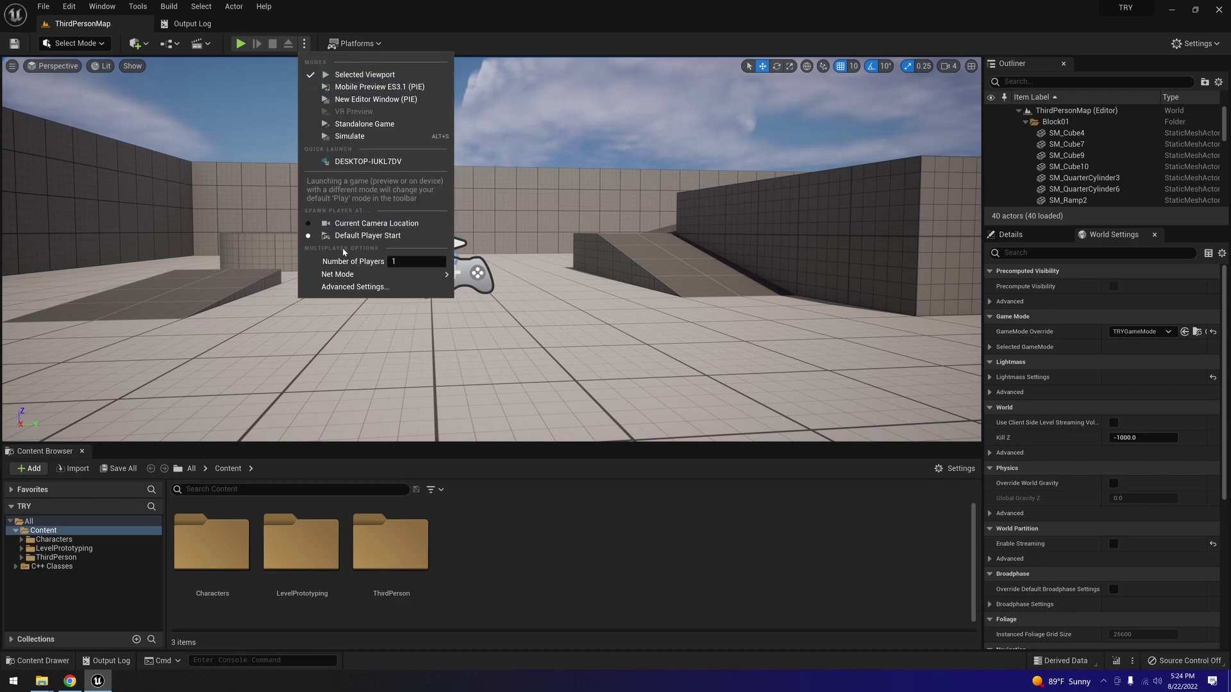
mouse_move(356, 275)
left_click(487, 279)
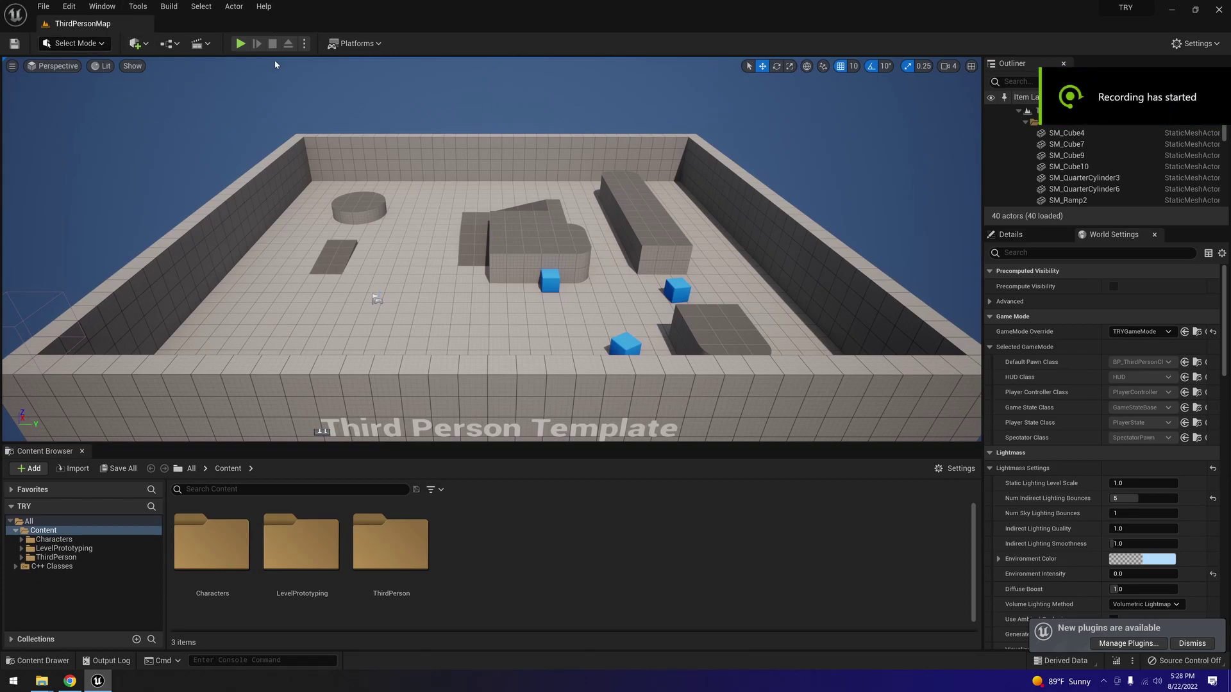
left_click(305, 44)
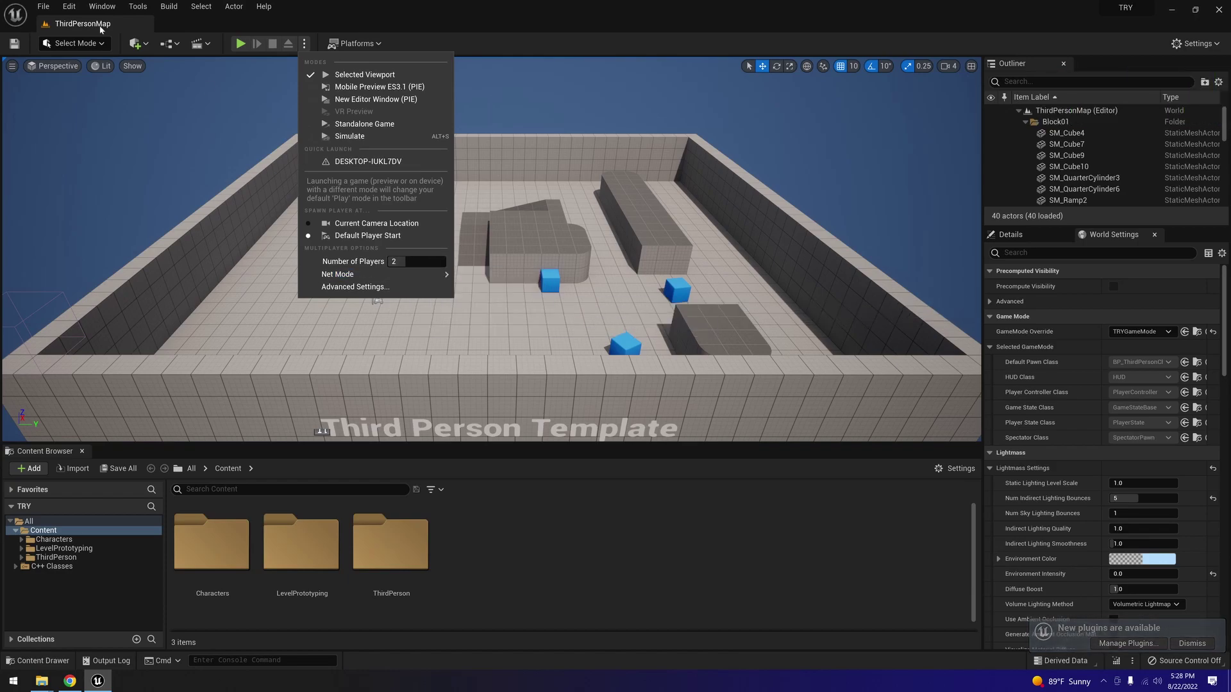
- Play with two players, walk the second character toward the first, then end the session
left_click(241, 44)
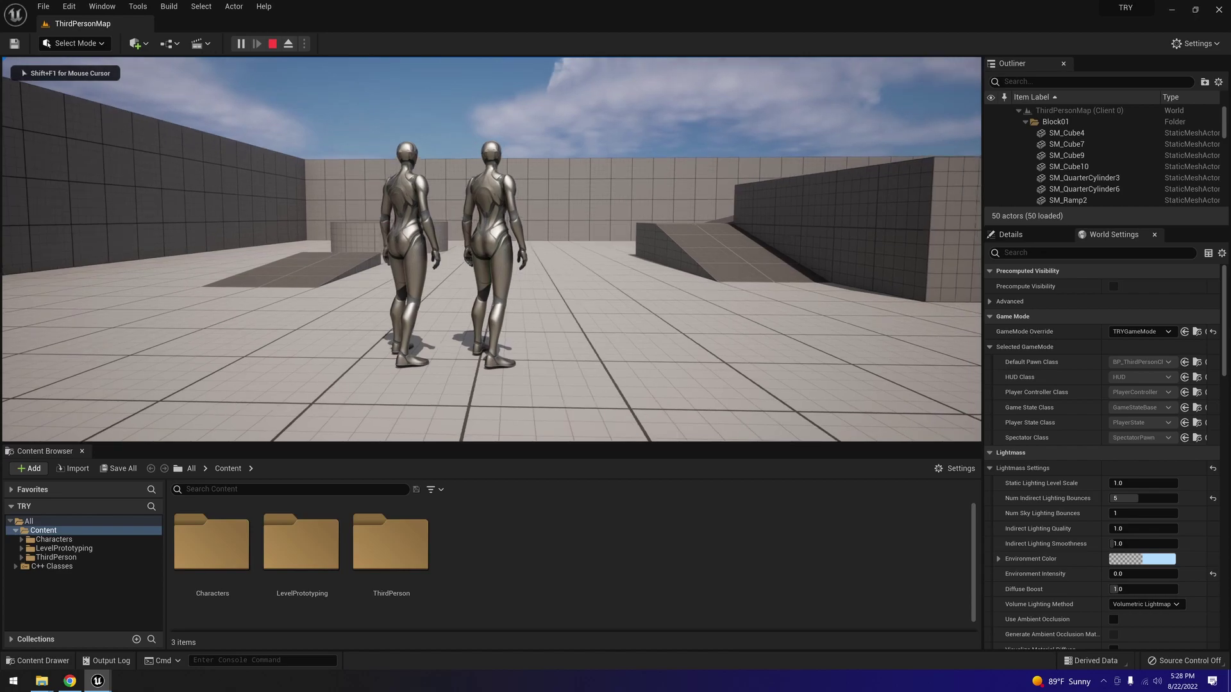
left_click(154, 126)
key("w")
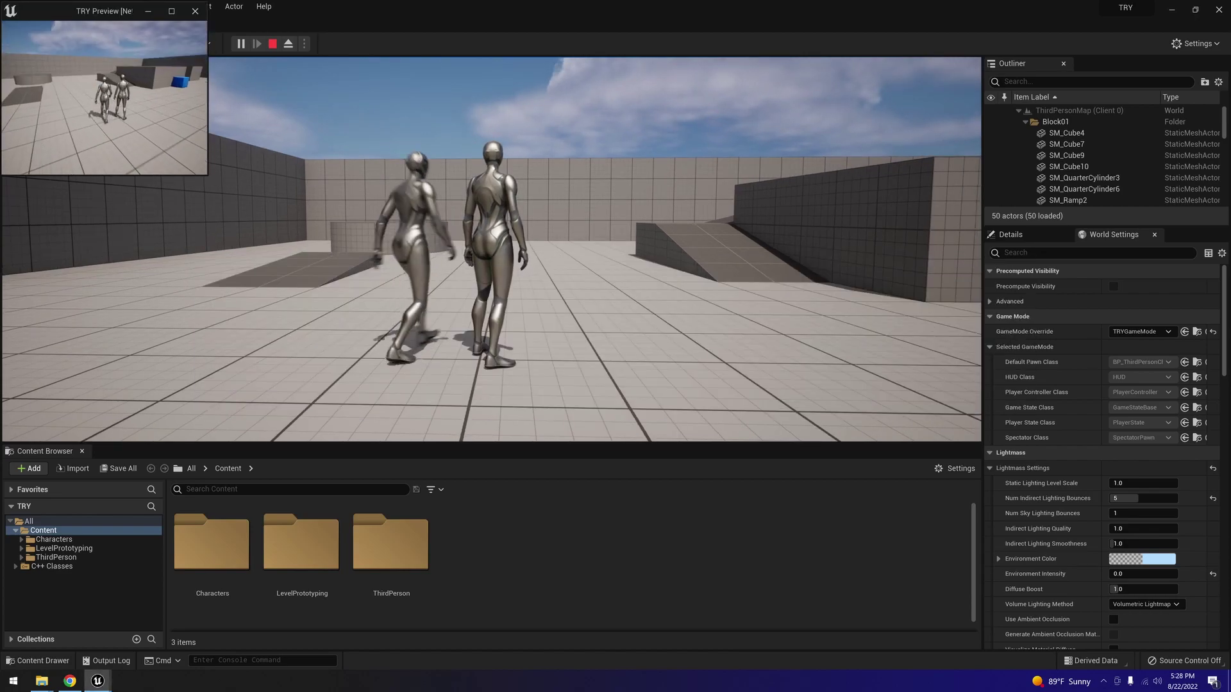
key("w")
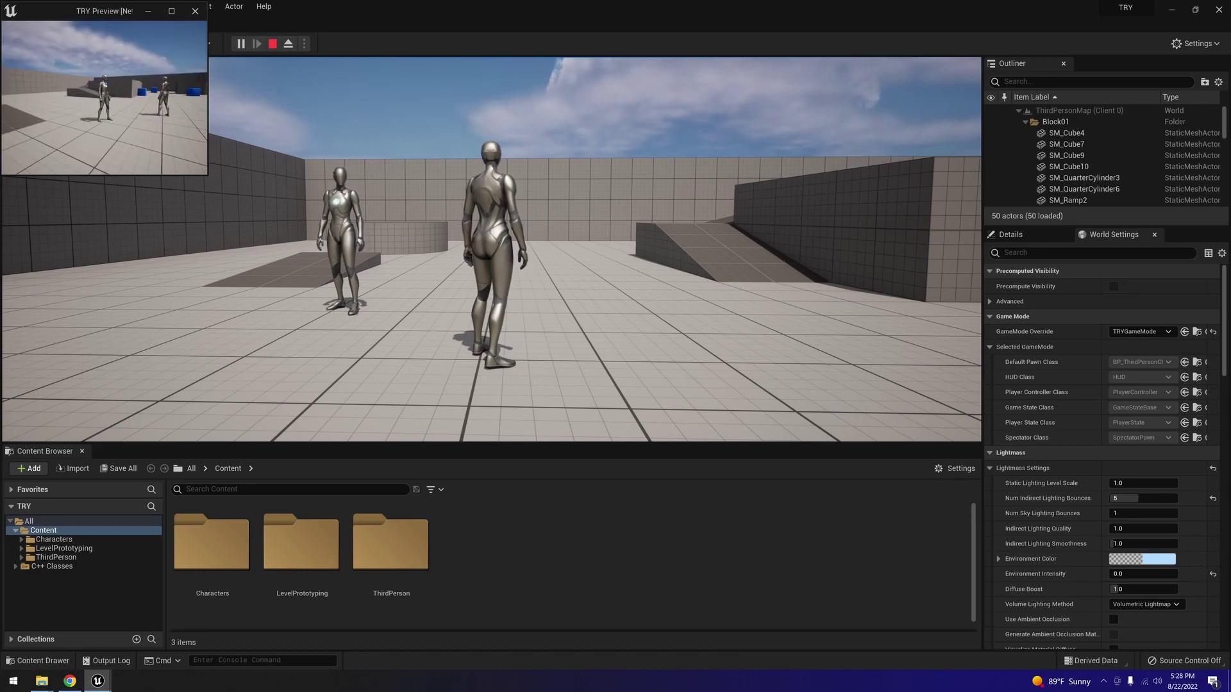
key("Escape")
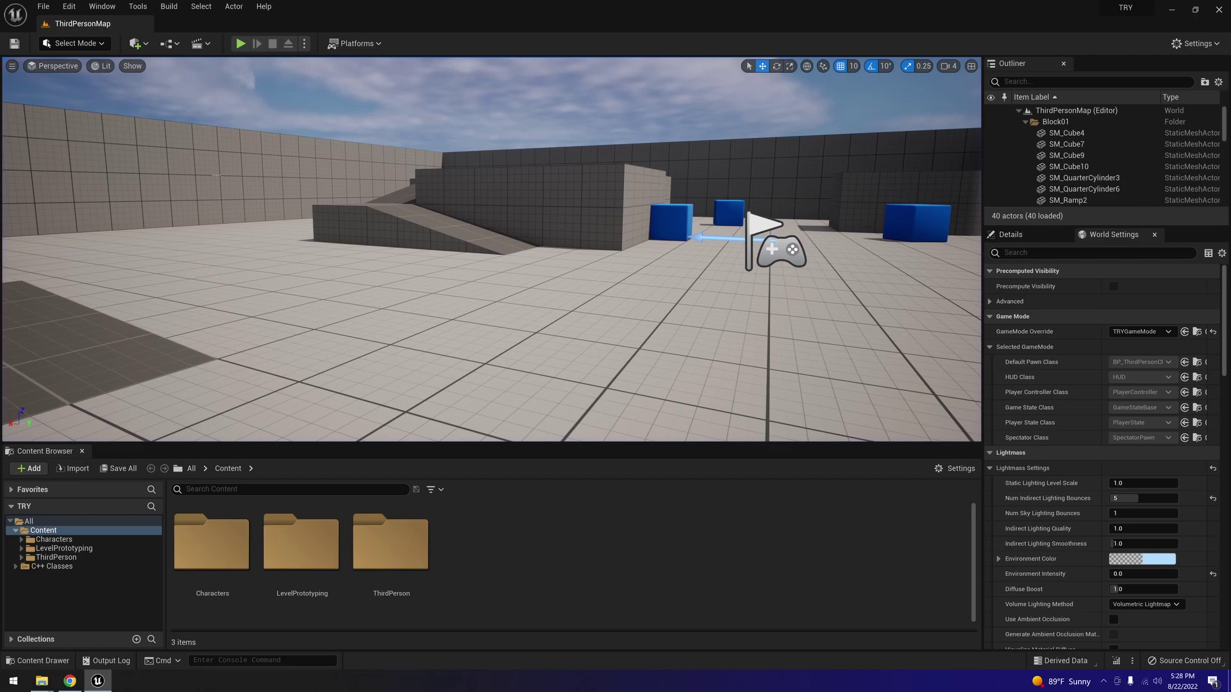
- Package TRY for Windows into the desktop Try folder and follow the Output Log to BUILD SUCCESSFUL
left_click(379, 43)
mouse_move(395, 138)
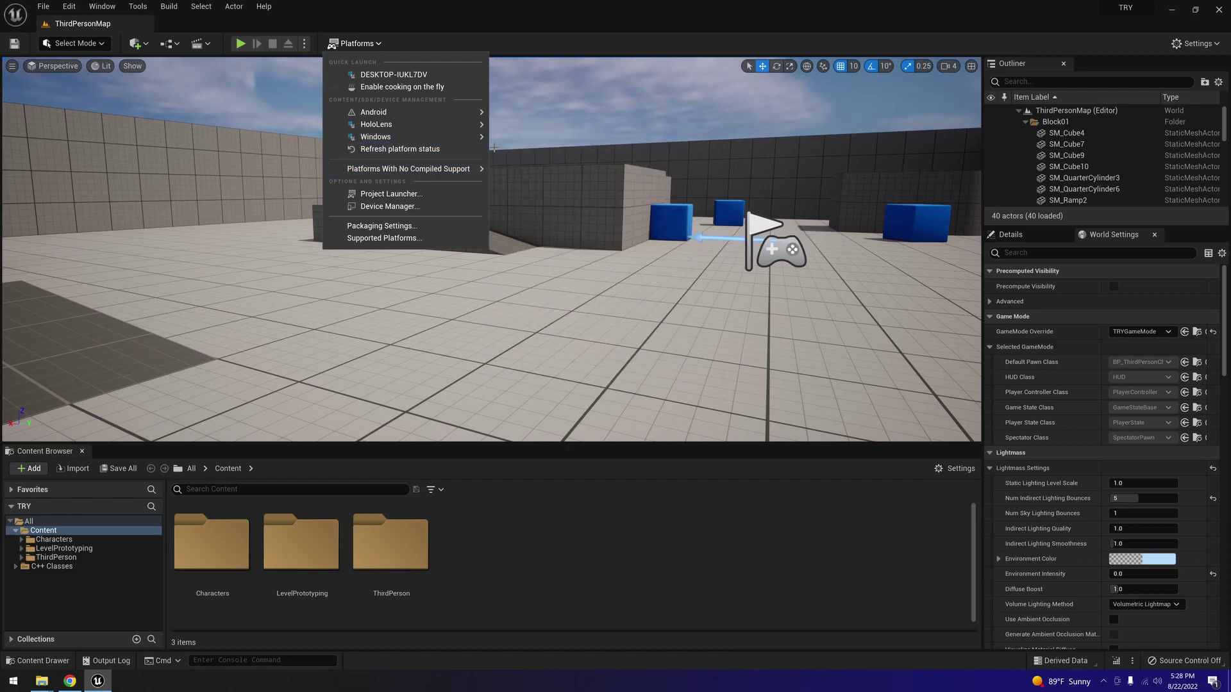
left_click(529, 155)
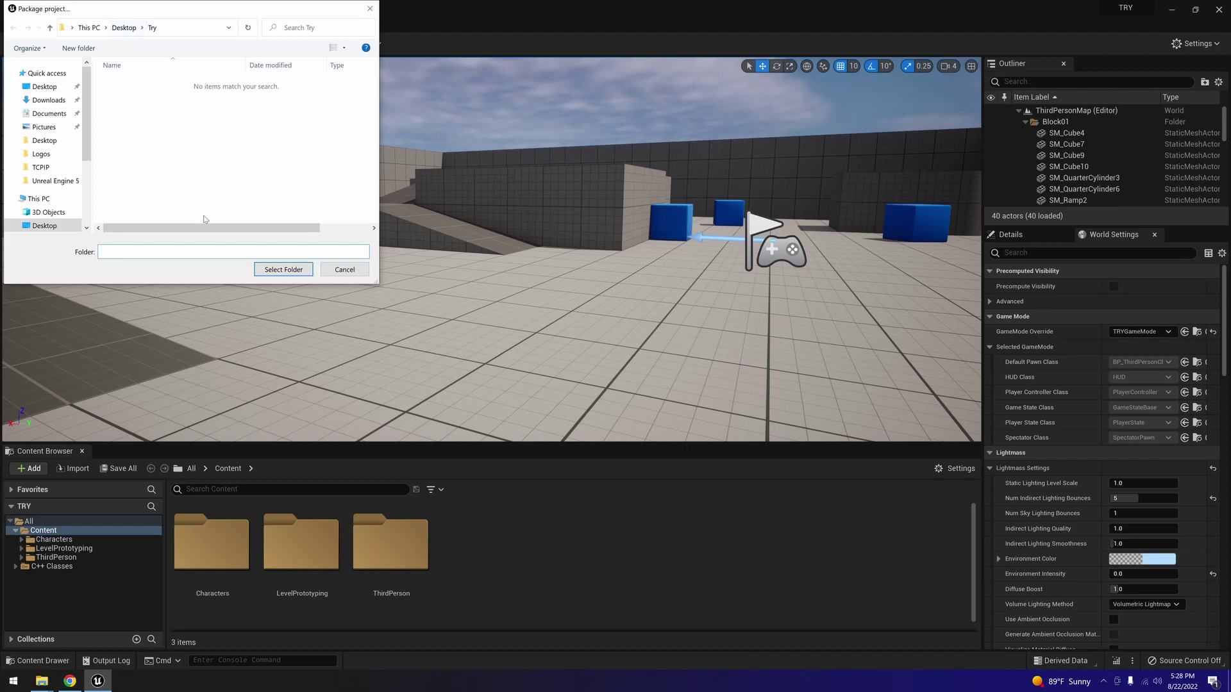
left_click(283, 270)
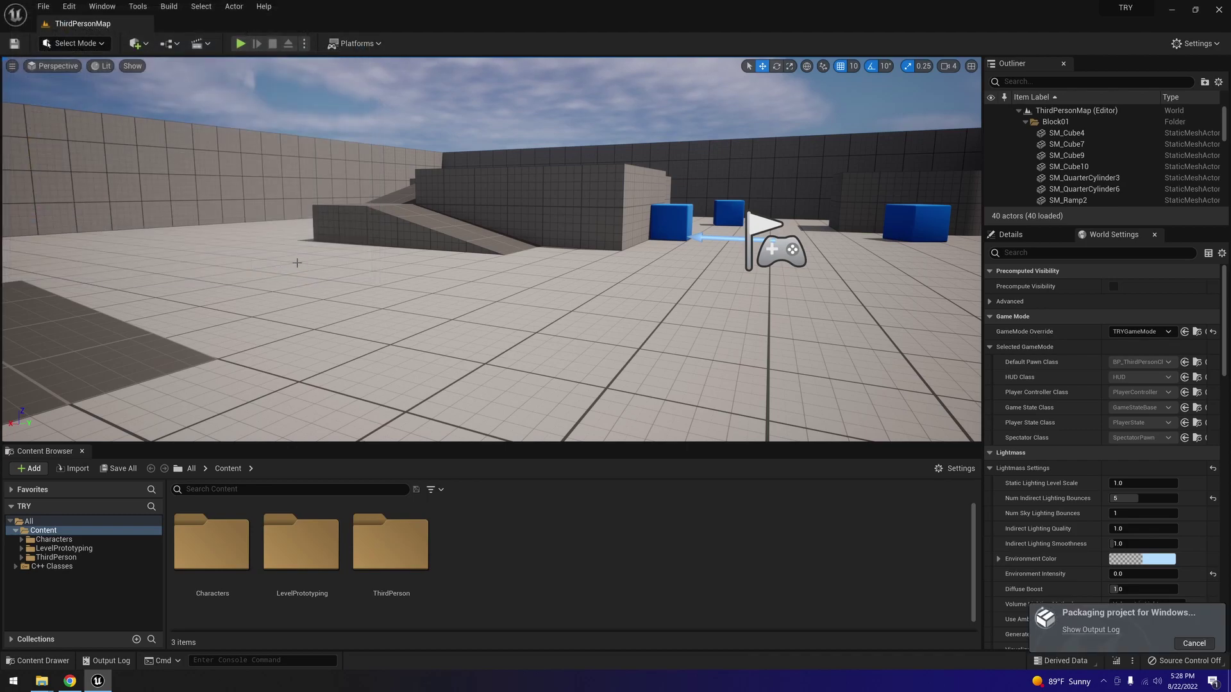
left_click(1101, 630)
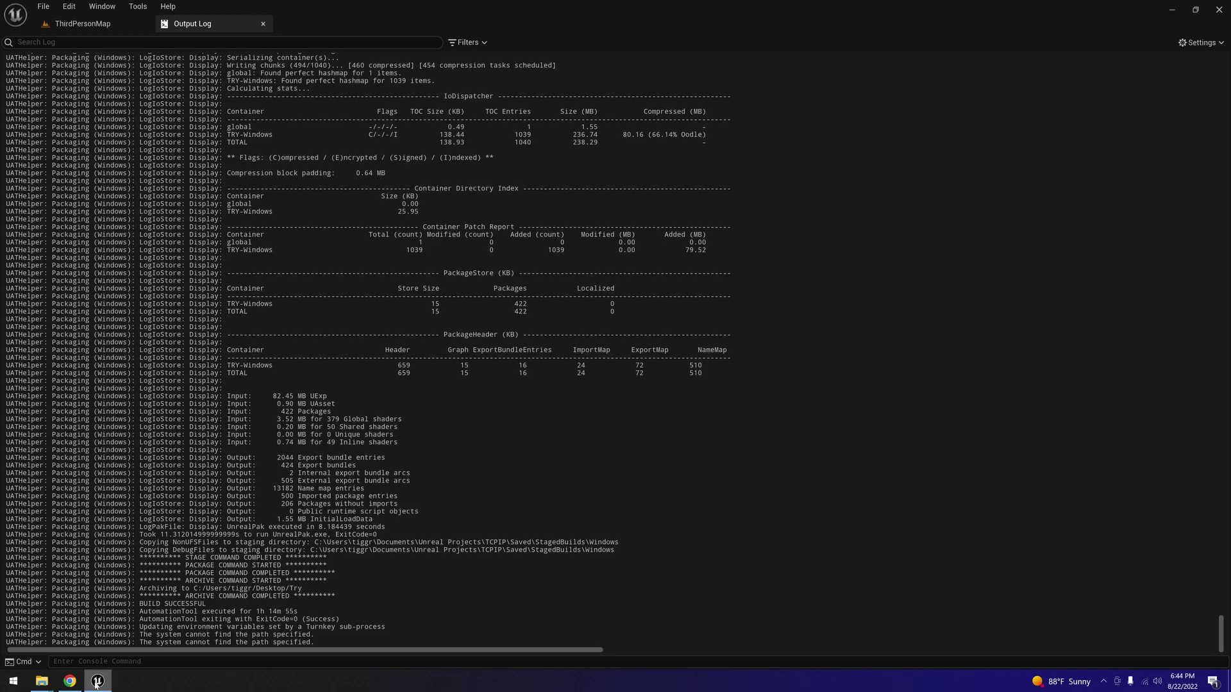
- Check TRY.exe in the desktop Try\Windows folder, then return to the ThirdPersonMap tab in Unreal
mouse_move(97, 683)
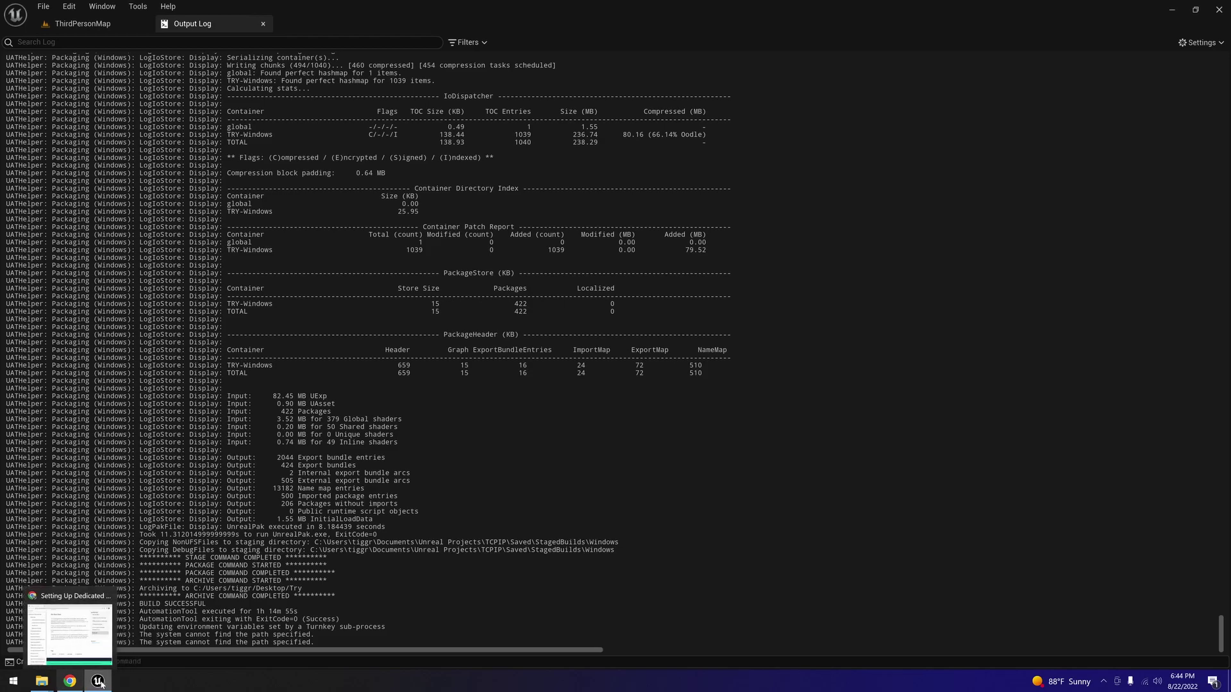
left_click(103, 684)
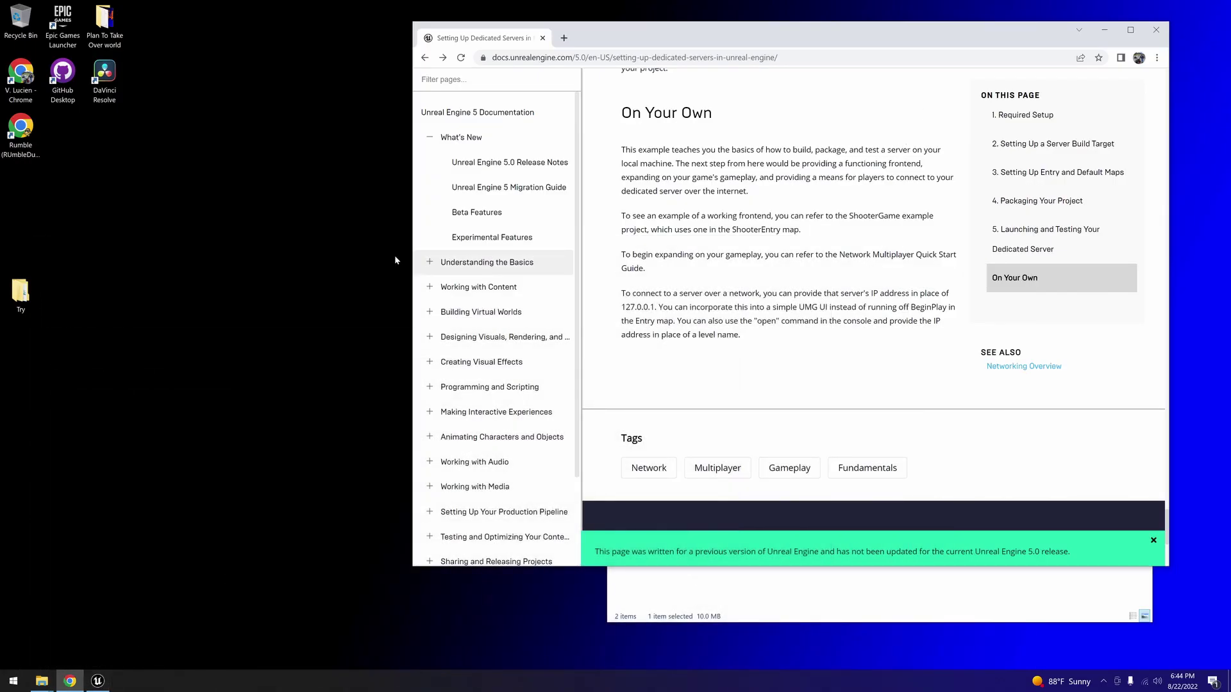
double_click(16, 300)
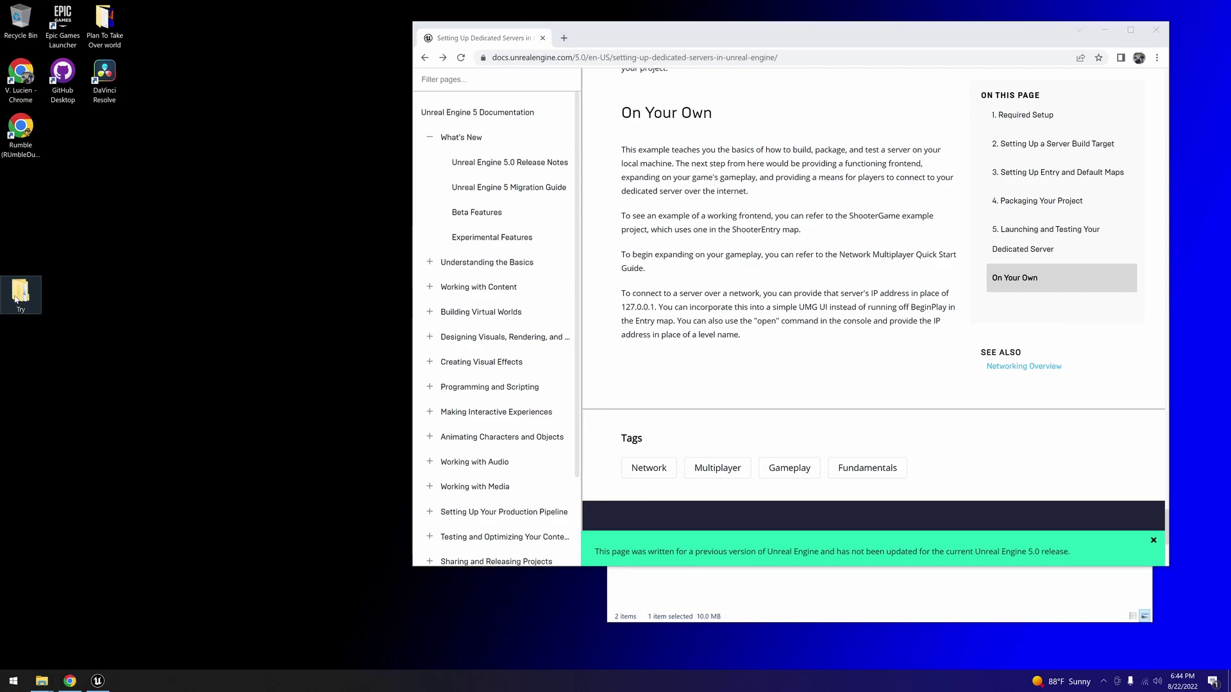
double_click(248, 330)
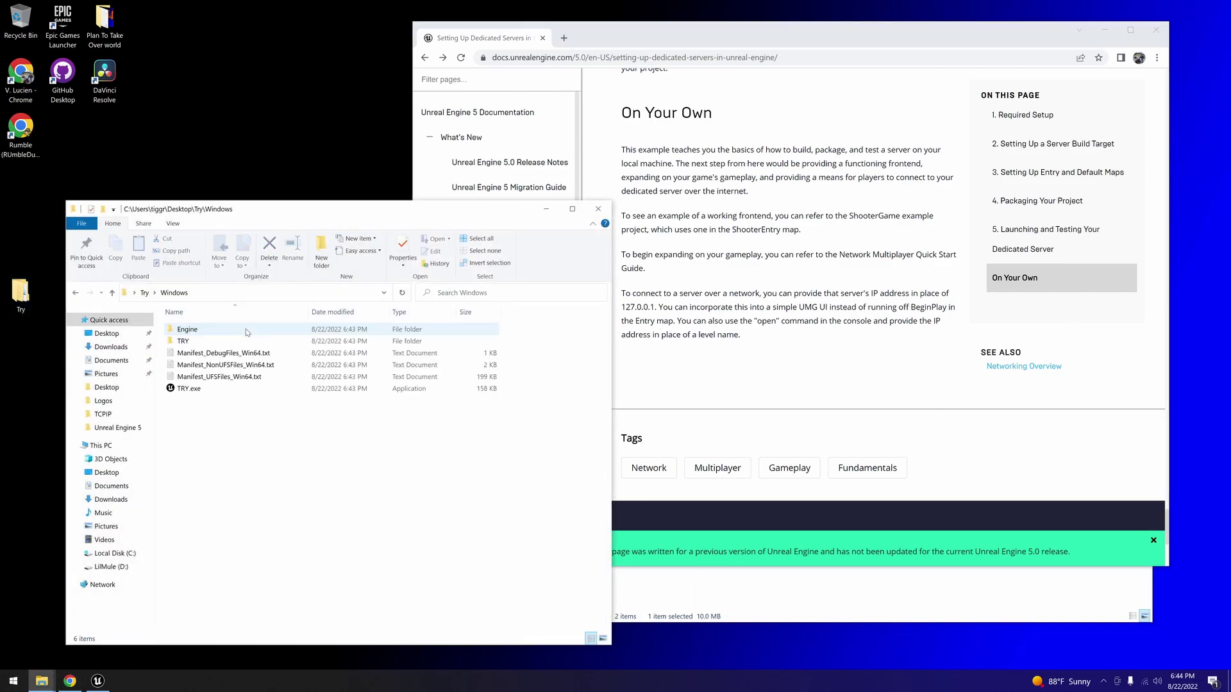
left_click(145, 293)
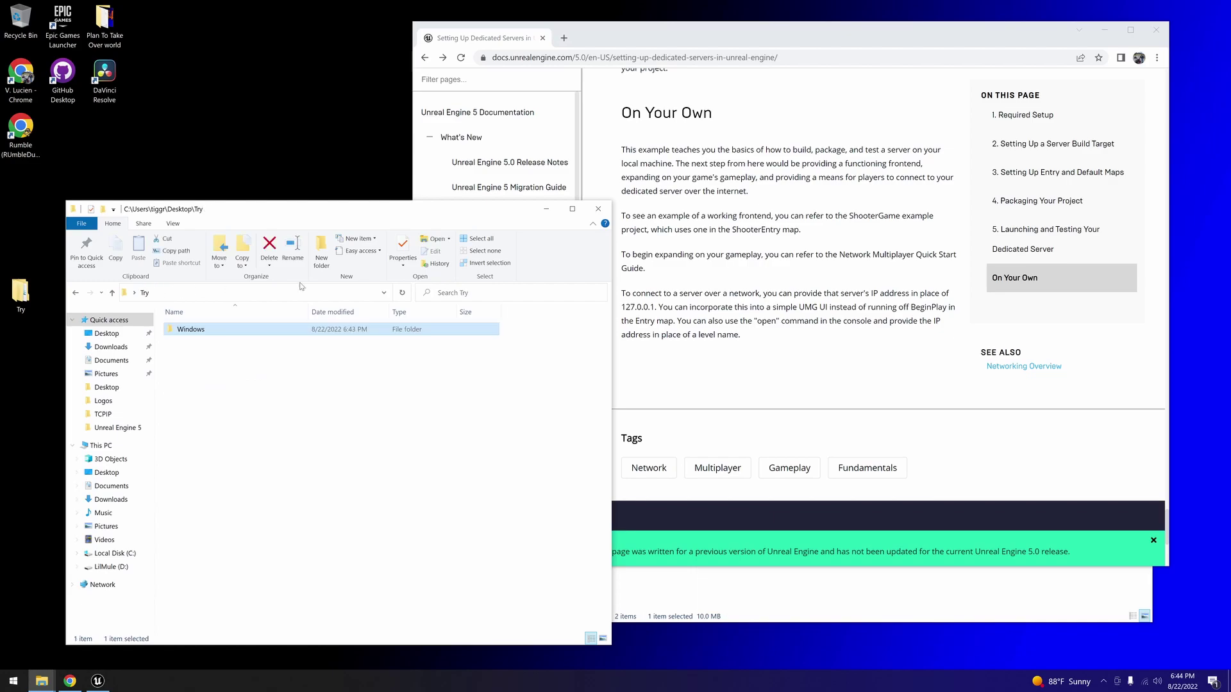
left_click(597, 210)
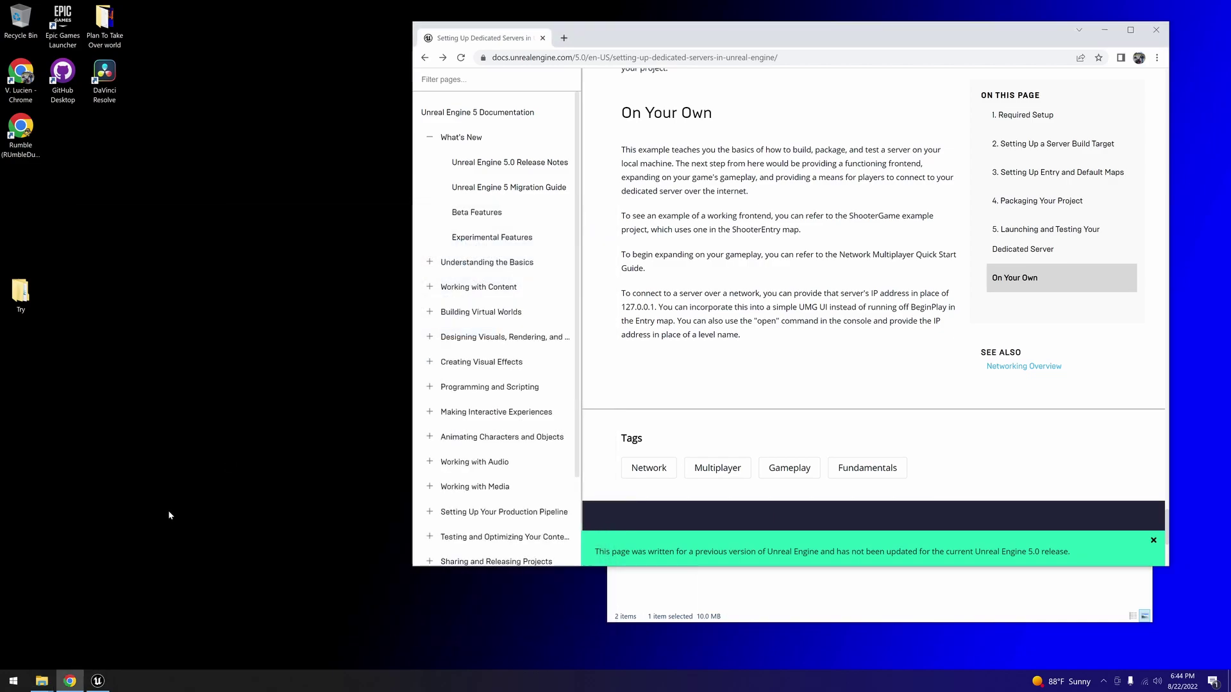
left_click(99, 681)
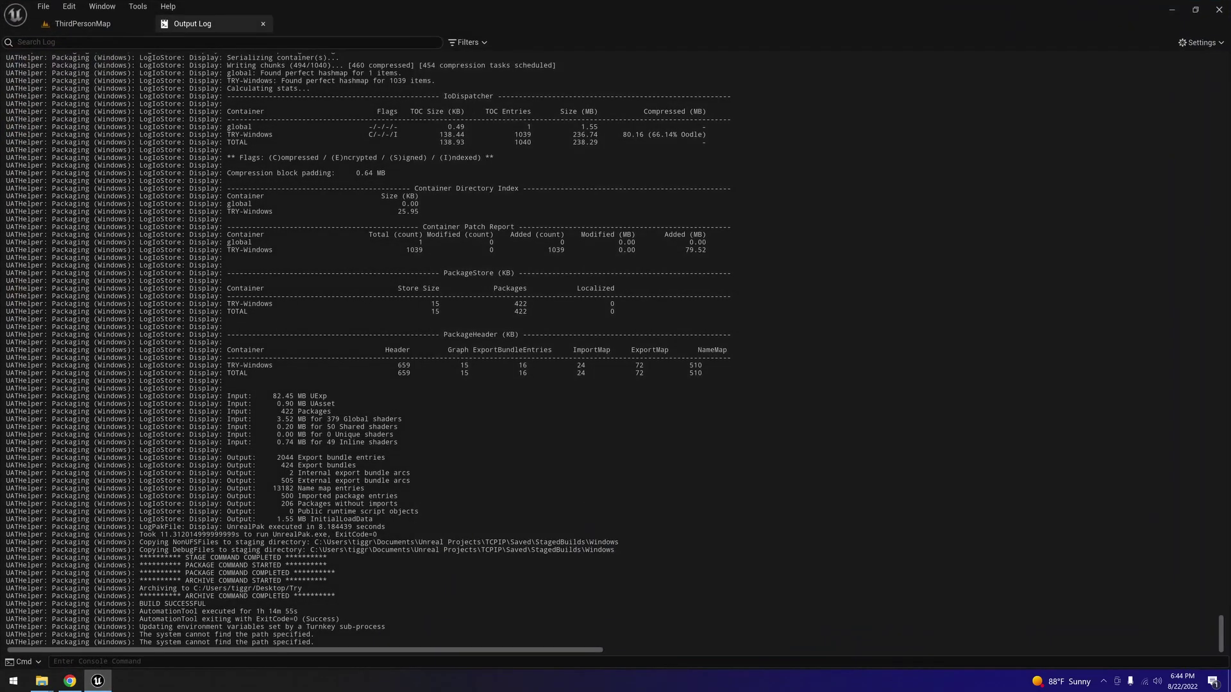
left_click(141, 22)
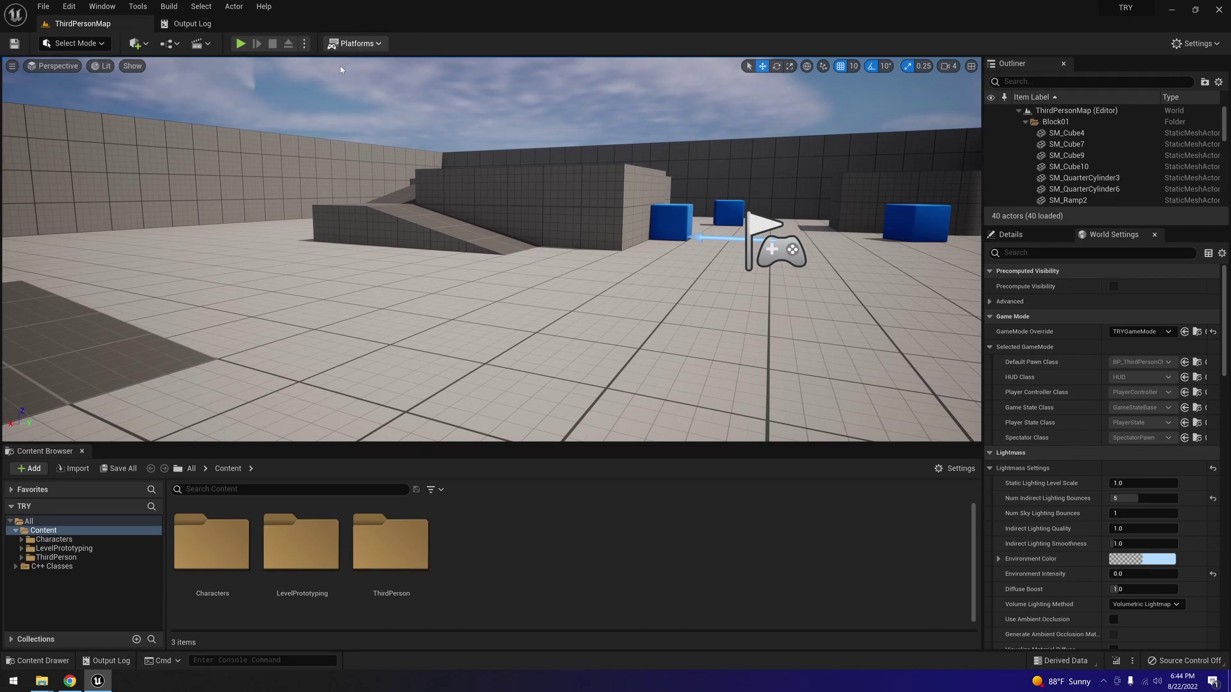
- Set the Windows build target to TRYServer
left_click(379, 44)
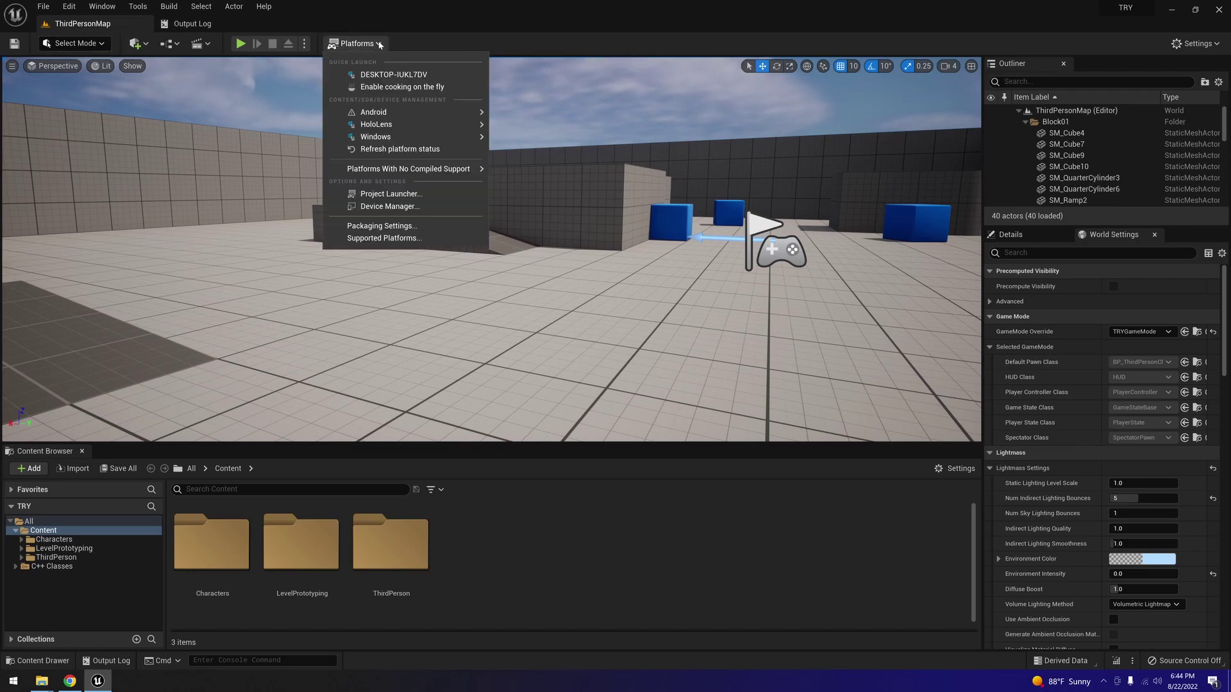
mouse_move(412, 138)
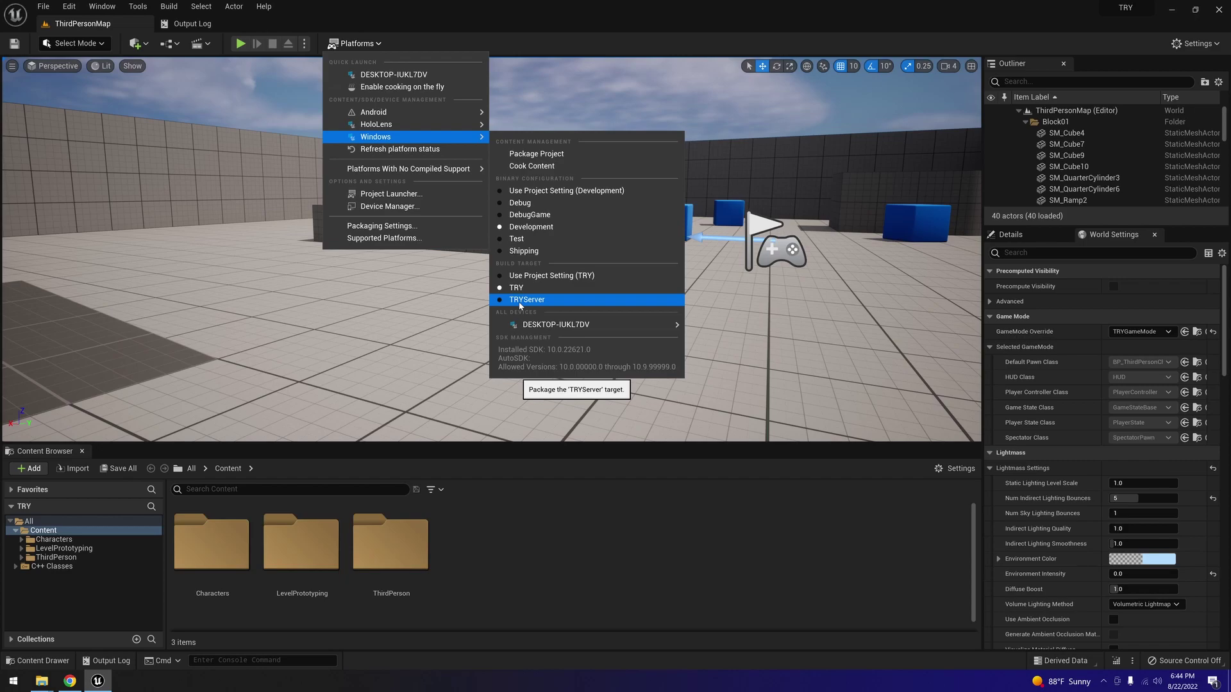
left_click(520, 301)
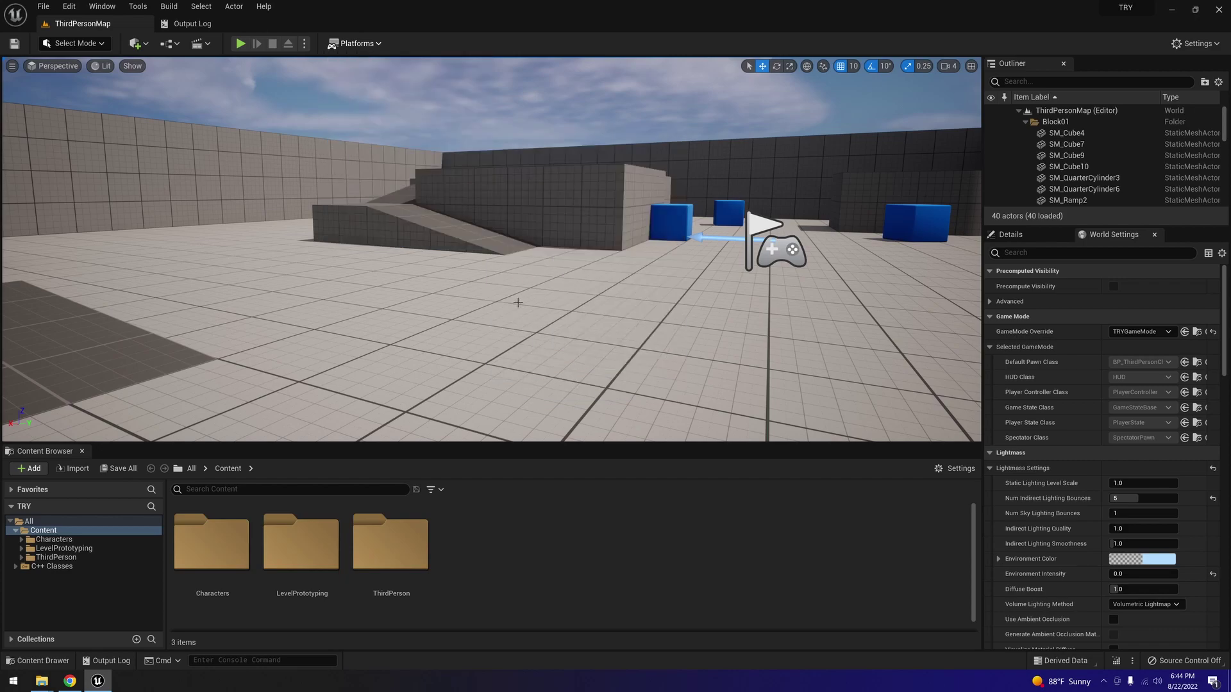
- Package the project for Windows into the desktop Try folder and show the packaging log
left_click(375, 43)
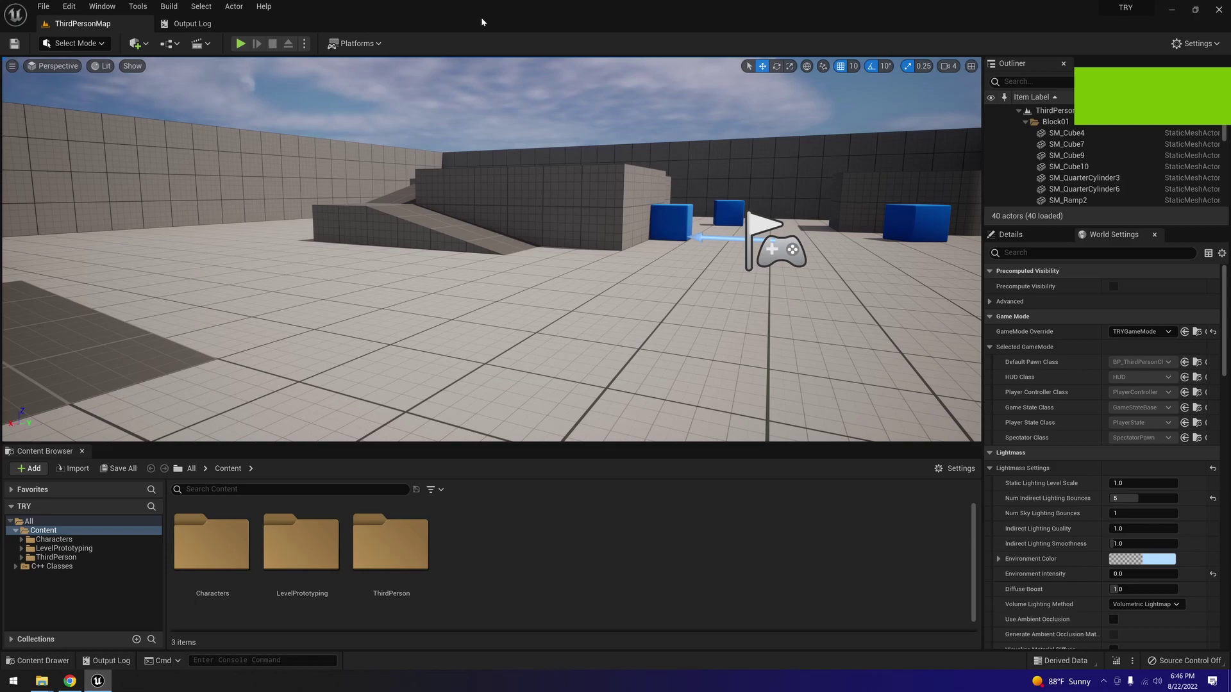
left_click(357, 43)
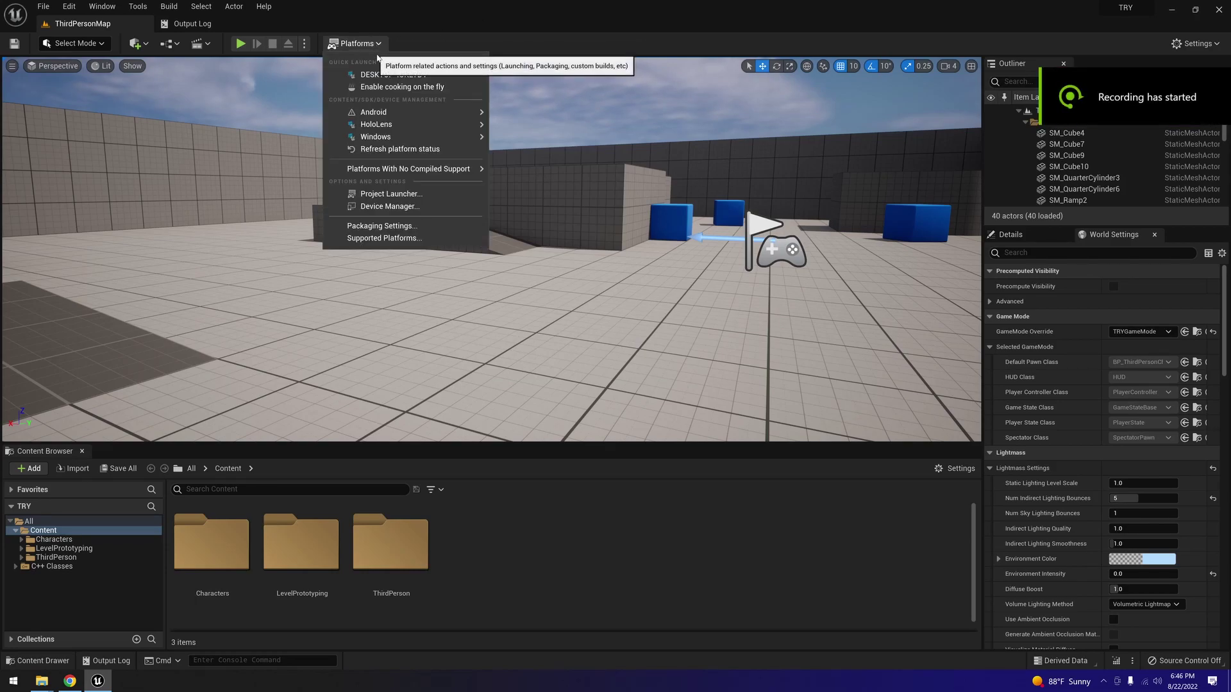
mouse_move(384, 137)
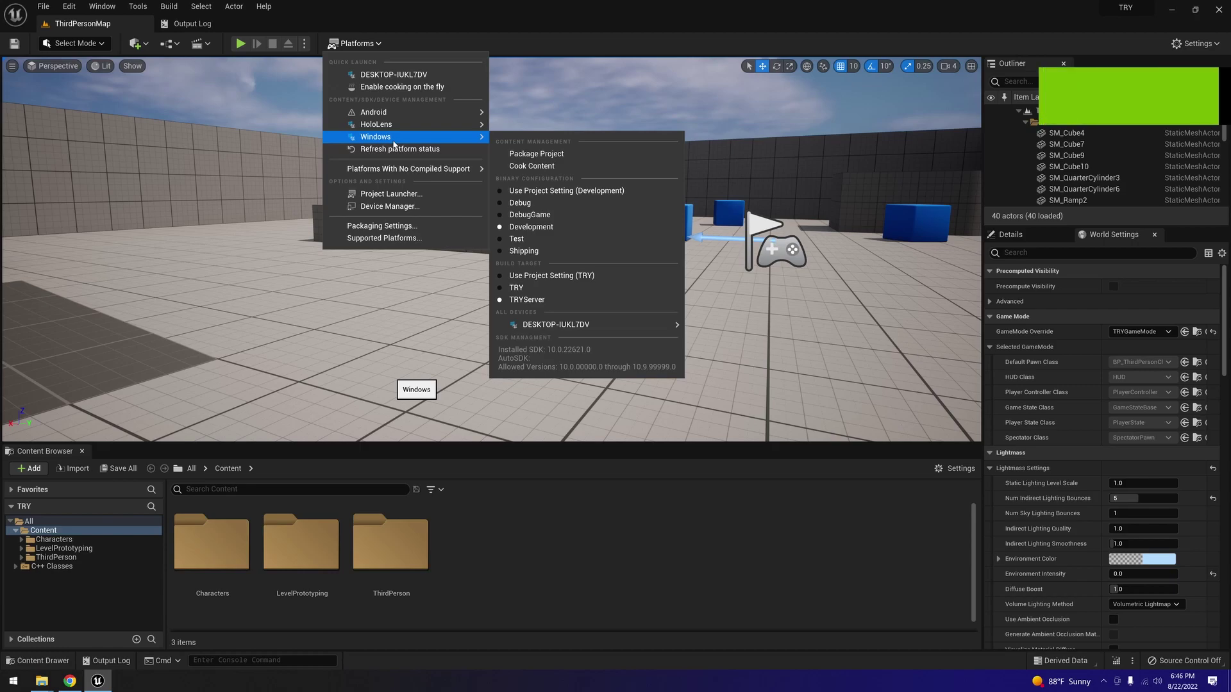
left_click(516, 154)
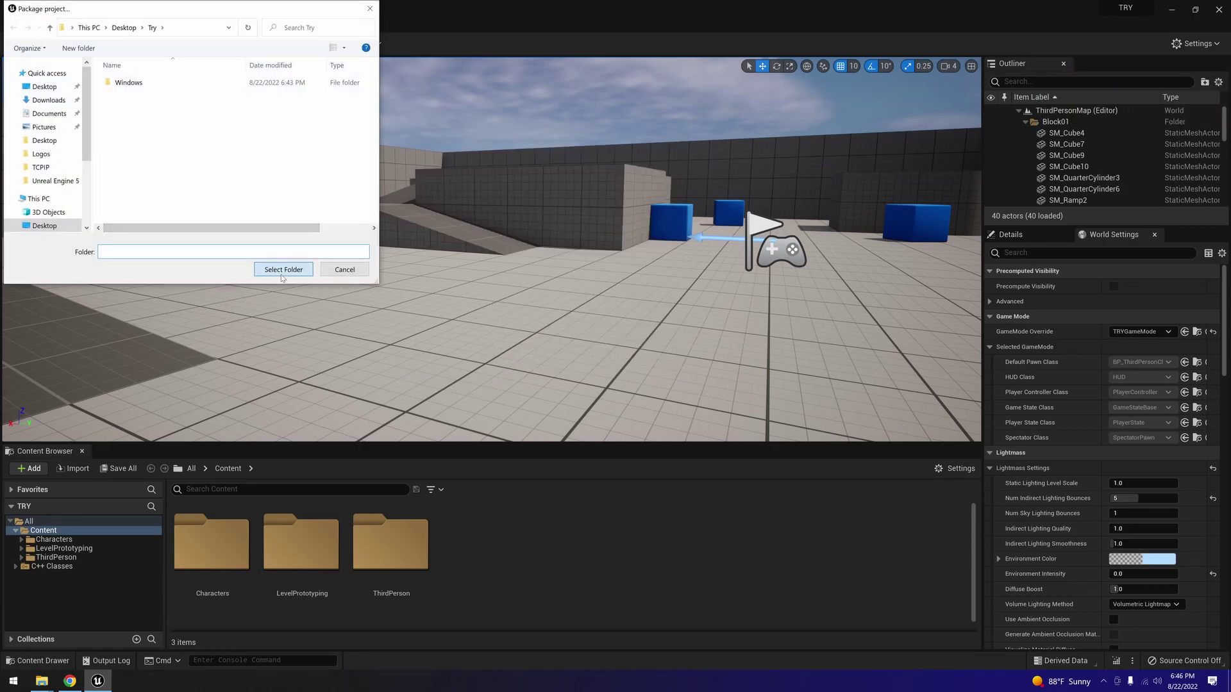
left_click(282, 270)
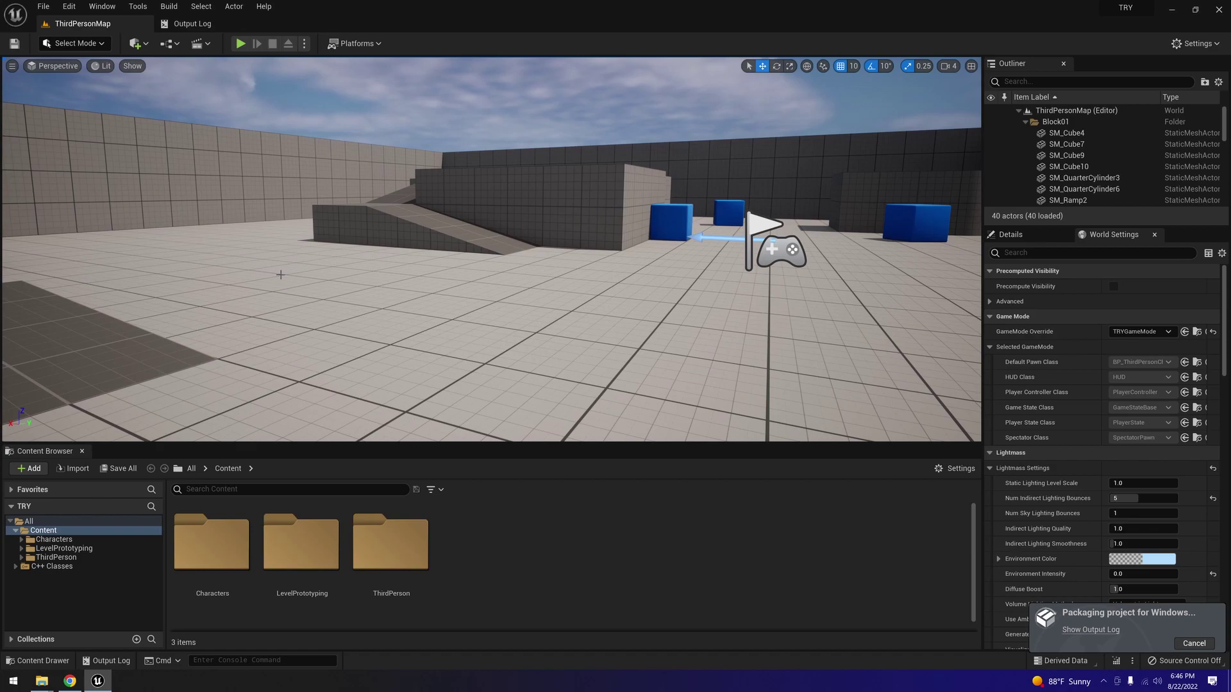
left_click(1092, 633)
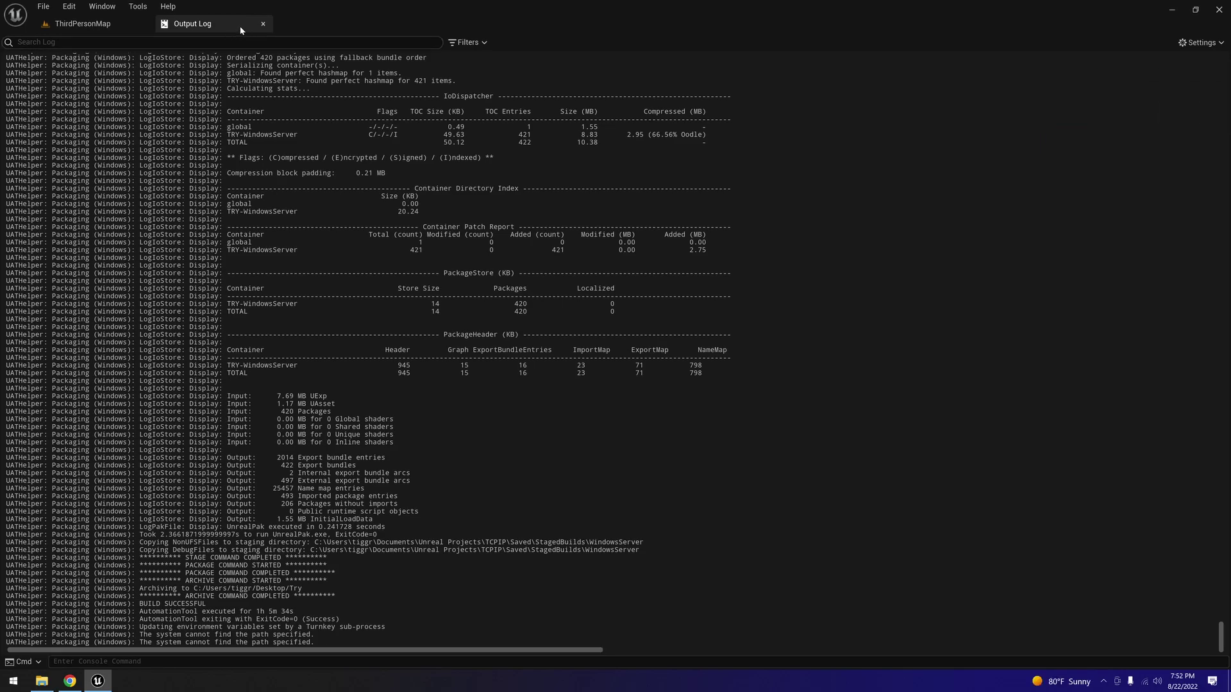
- Close the Unreal editor and open the Try folder on the desktop
left_click(122, 21)
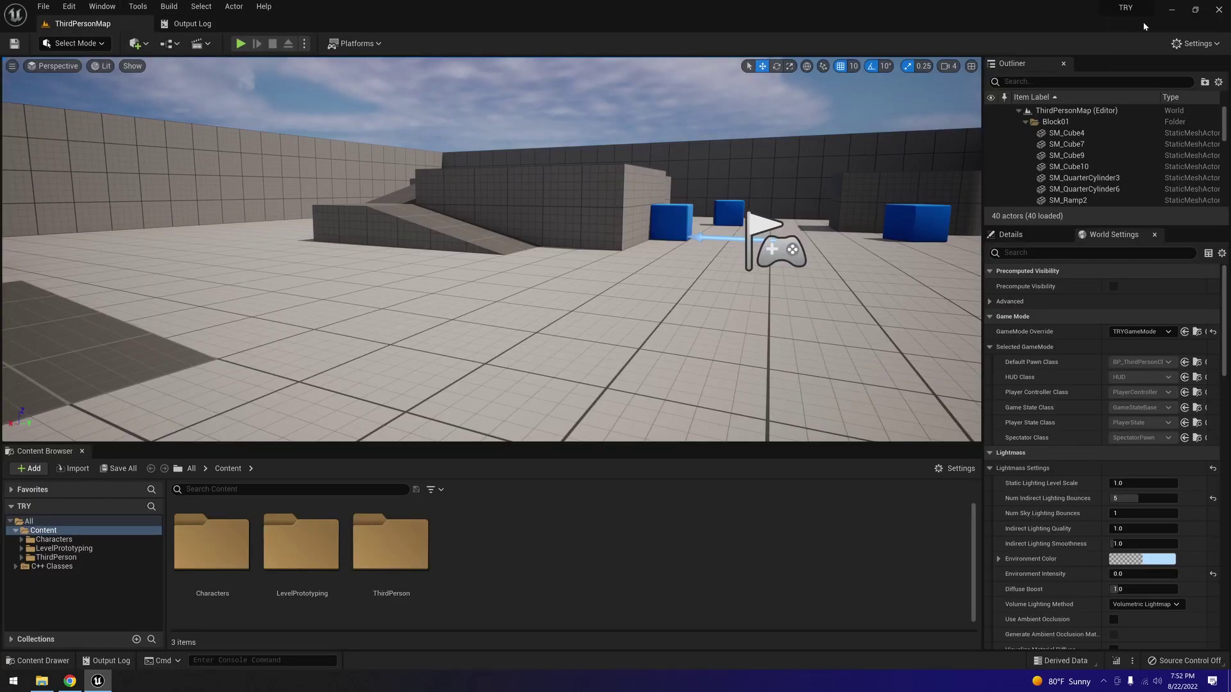
left_click(1220, 9)
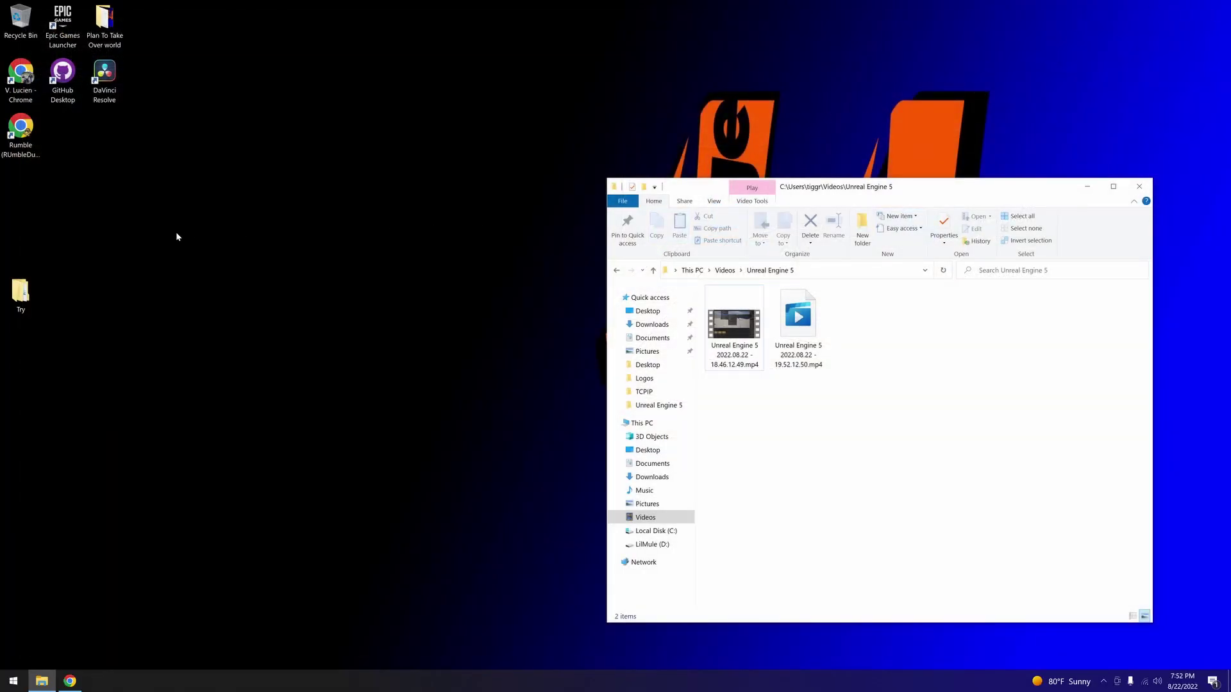
double_click(20, 292)
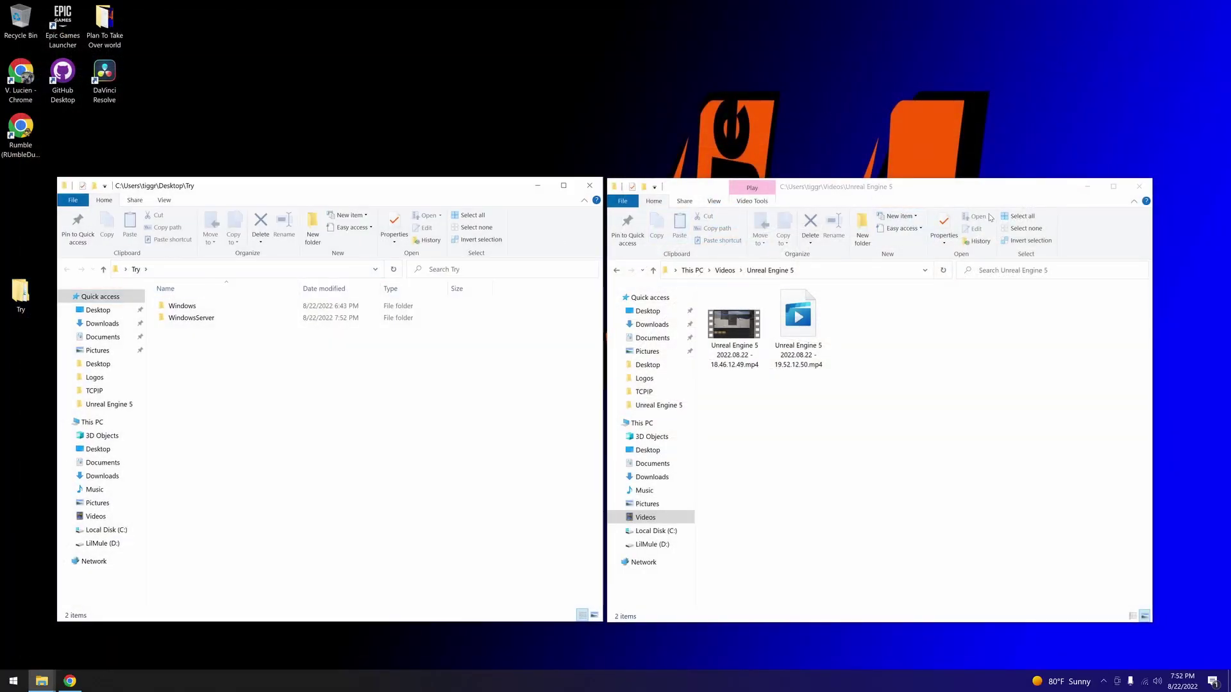
- Navigate from the Try folder into the WindowsServer build folder
left_click(1087, 186)
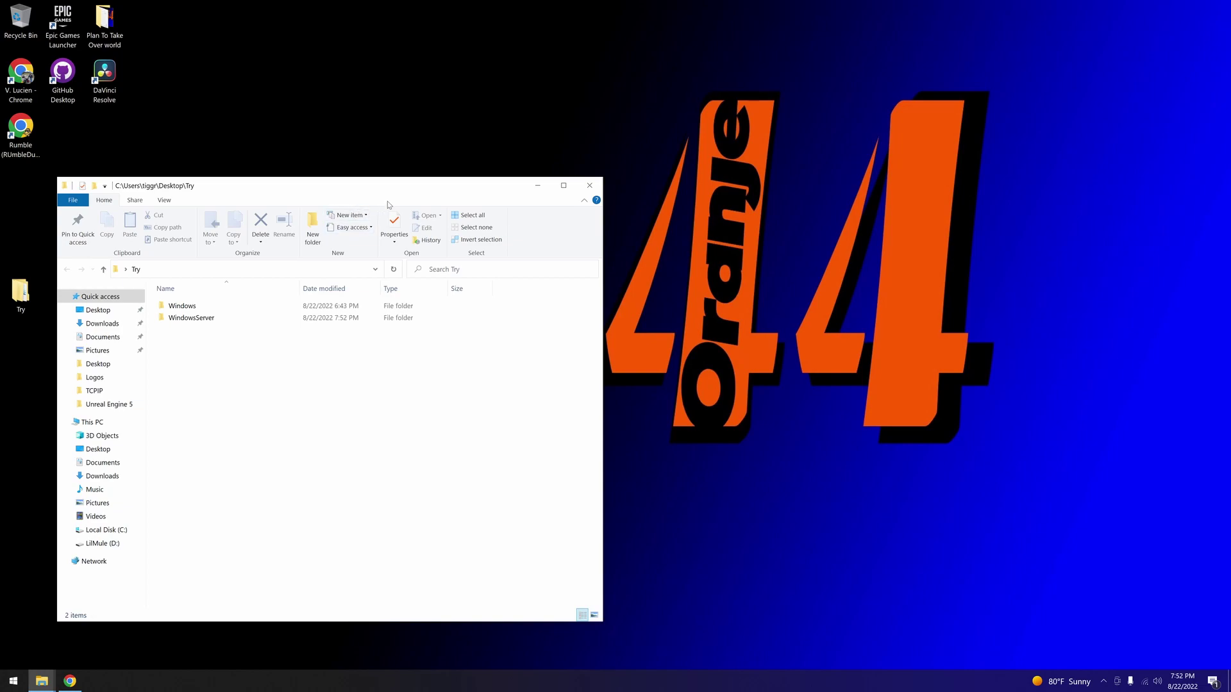
left_click_drag(395, 193, 427, 172)
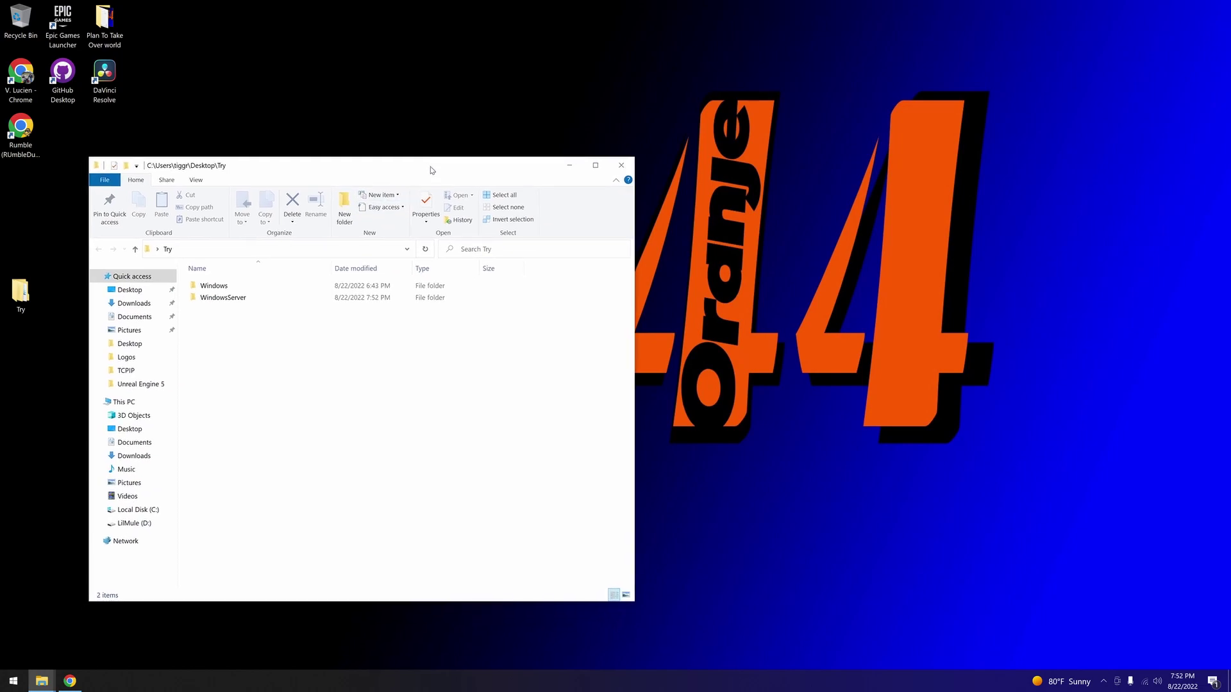
double_click(221, 287)
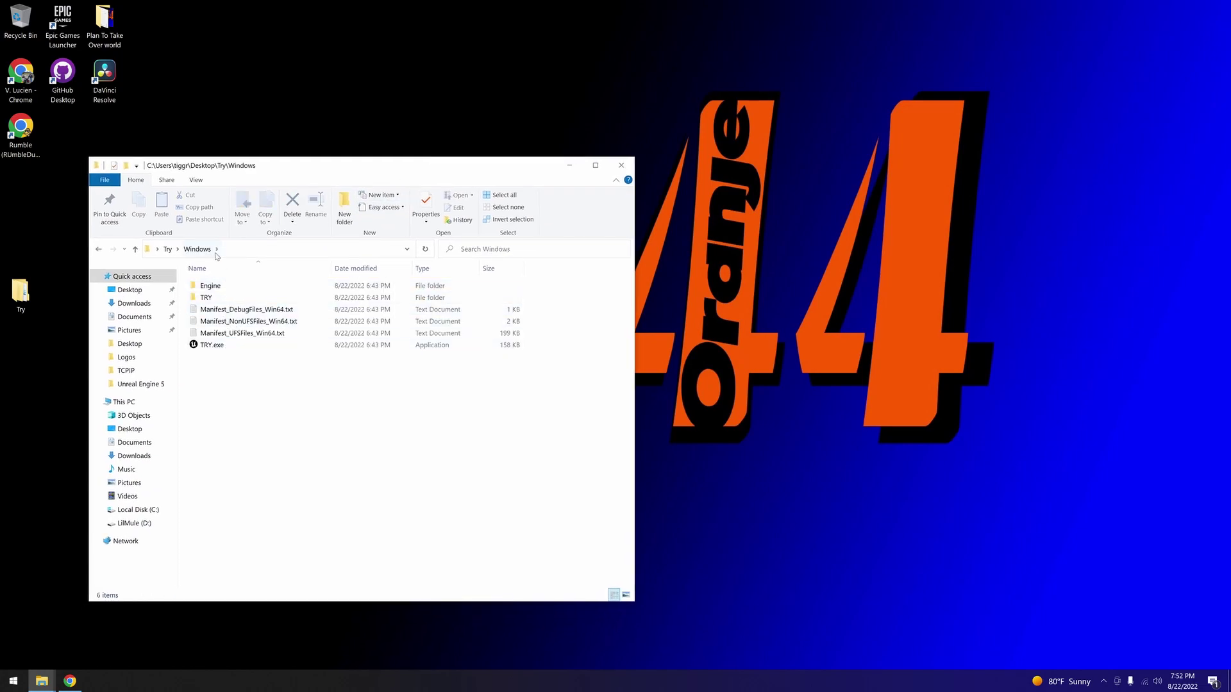
left_click(158, 249)
left_click(167, 249)
left_click(211, 299)
double_click(211, 300)
- Create a TRYServer.exe shortcut and append -log to its target
right_click_drag(231, 349, 238, 388)
left_click(282, 411)
right_click(249, 363)
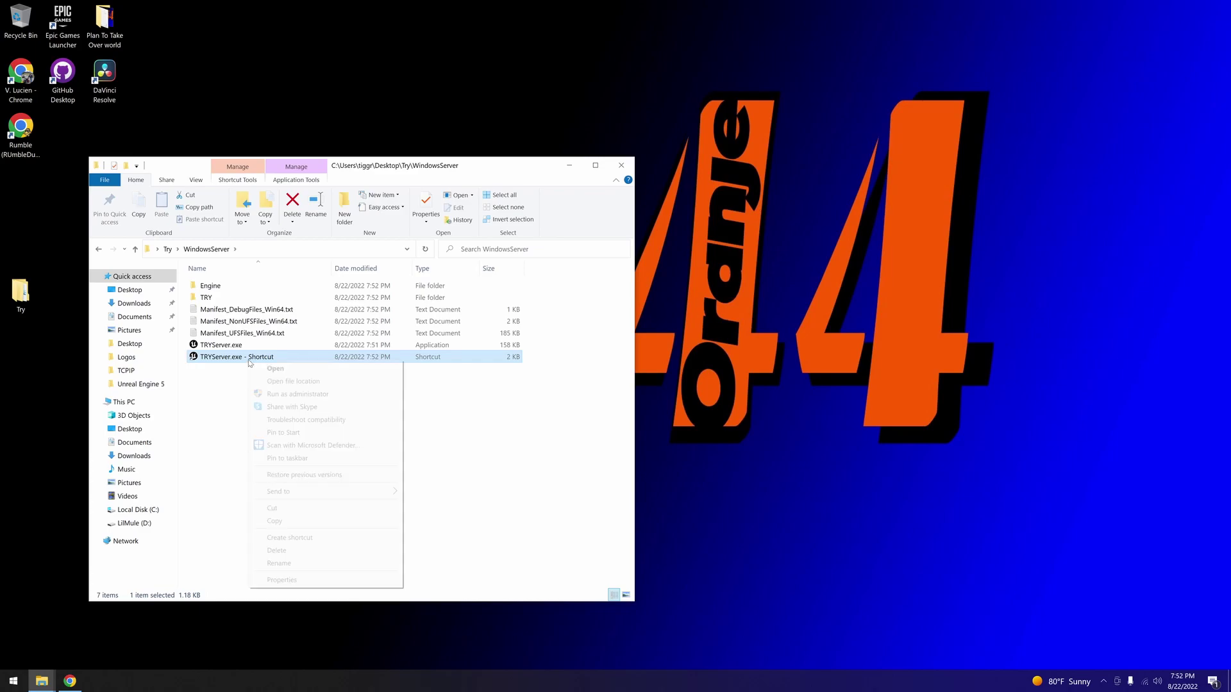
left_click(282, 581)
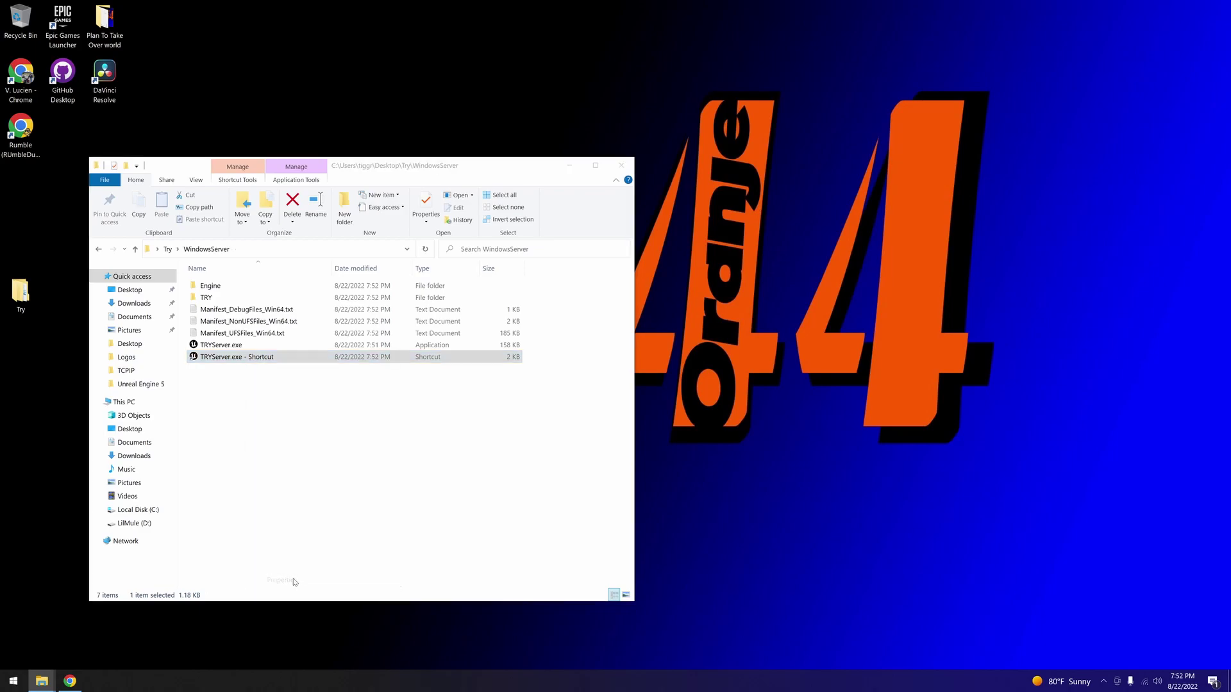
key("End")
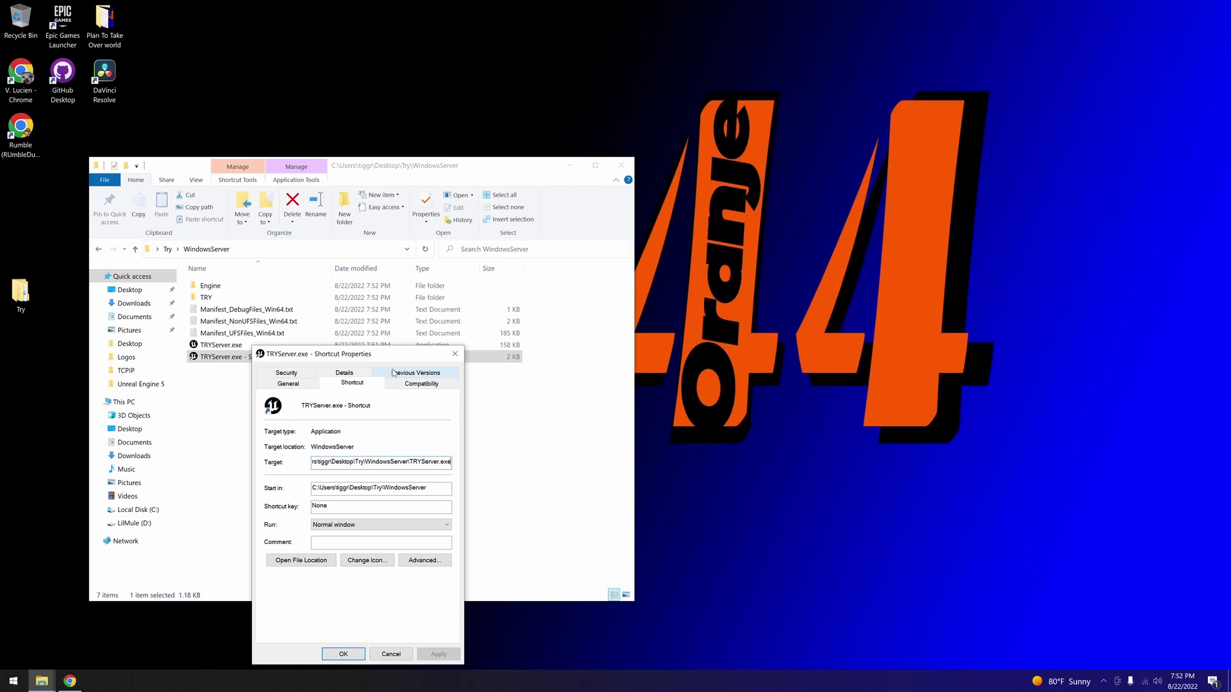
type("-log")
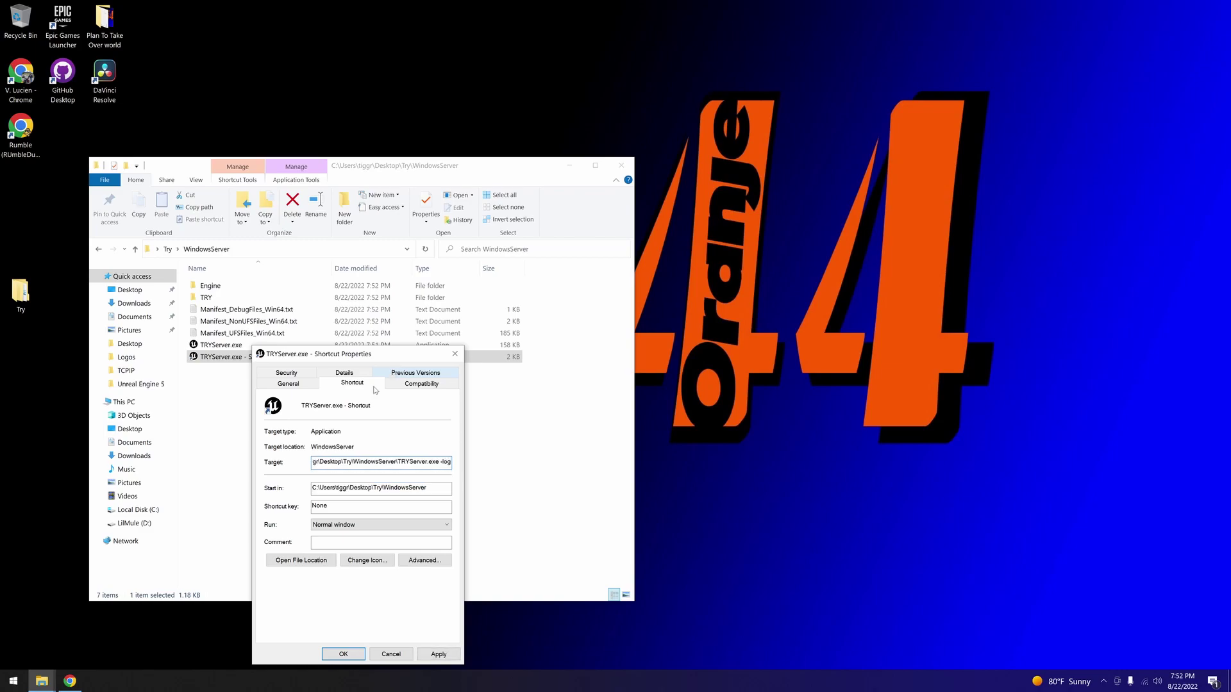
left_click(343, 654)
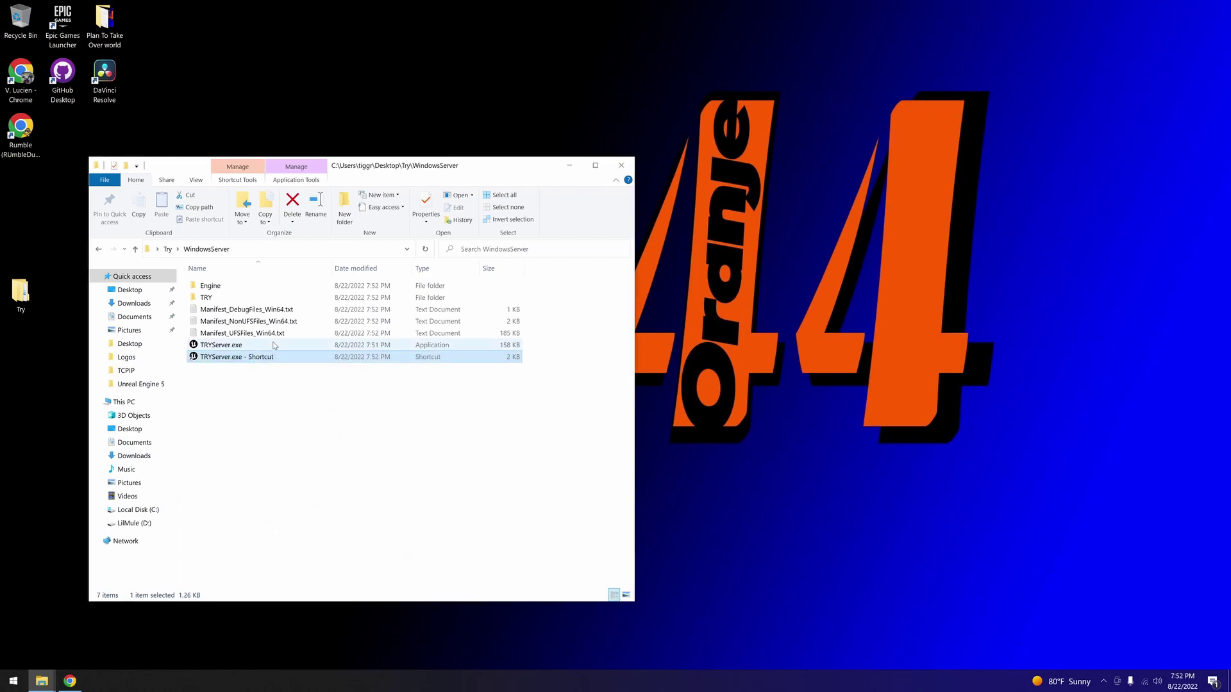
- Launch the dedicated server from TRYServer.exe - Shortcut, allowing it through the firewall
left_click_drag(404, 163, 525, 176)
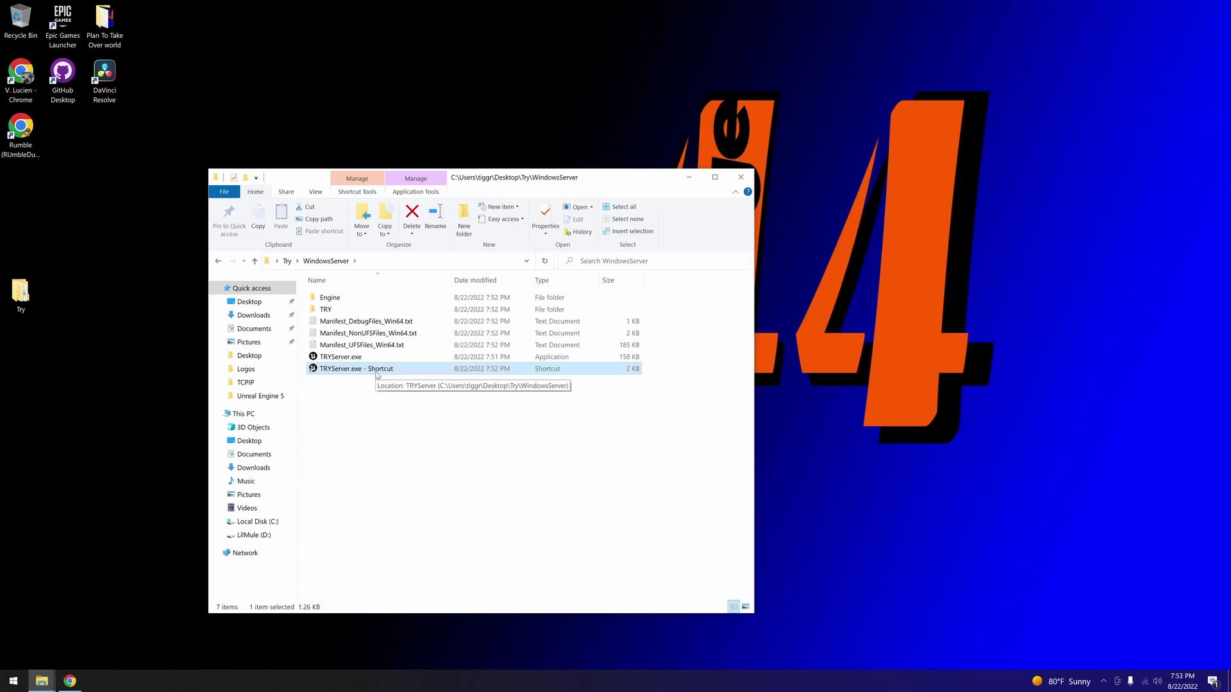
key("super+alt+r")
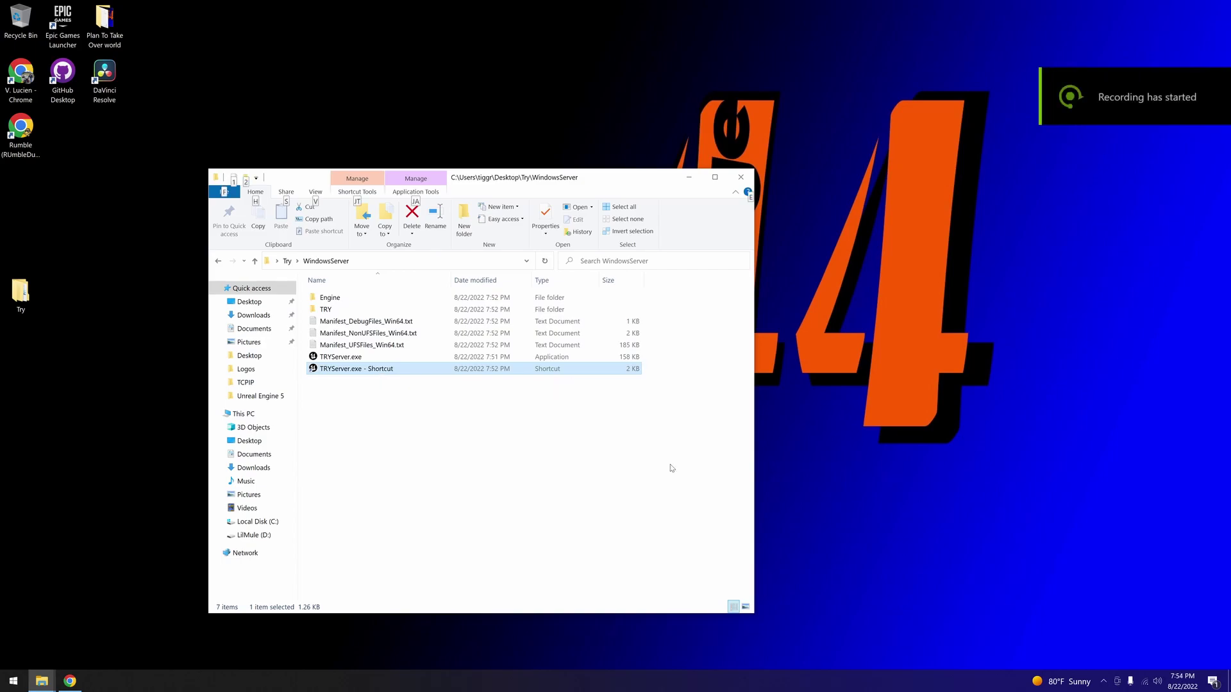
double_click(354, 371)
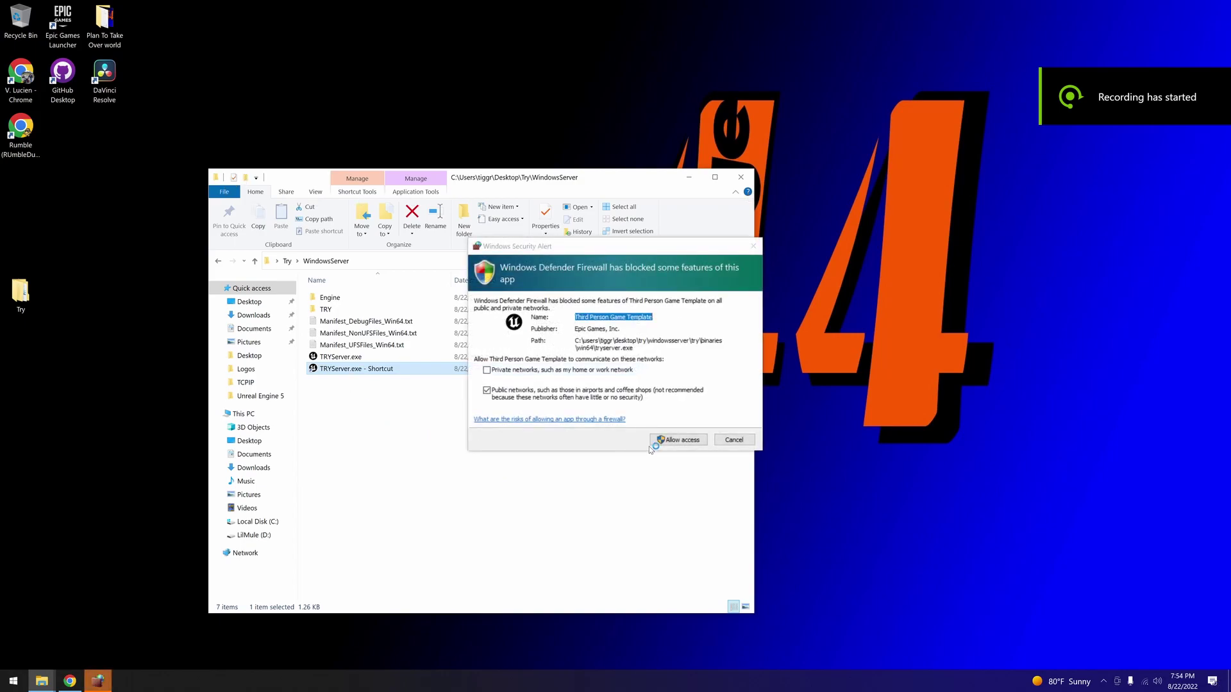
left_click(678, 440)
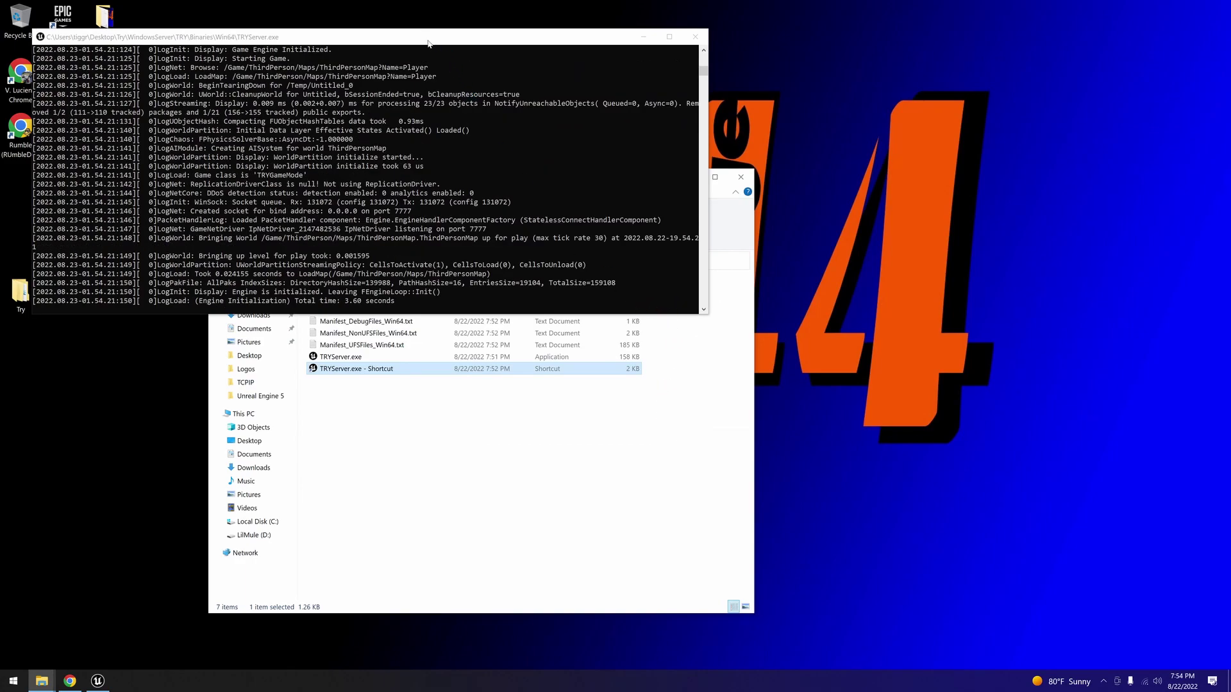
left_click_drag(427, 35, 646, 43)
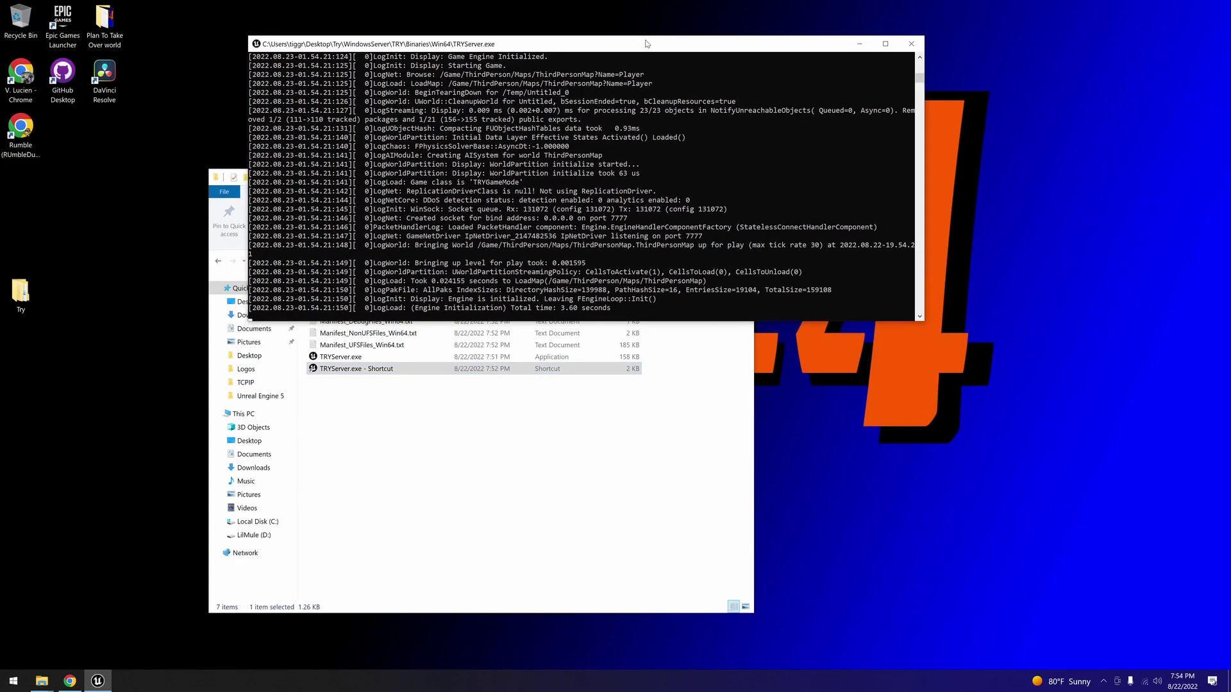
- Run TRY.exe from the Try\Windows folder, allowing the client through the firewall
left_click(484, 481)
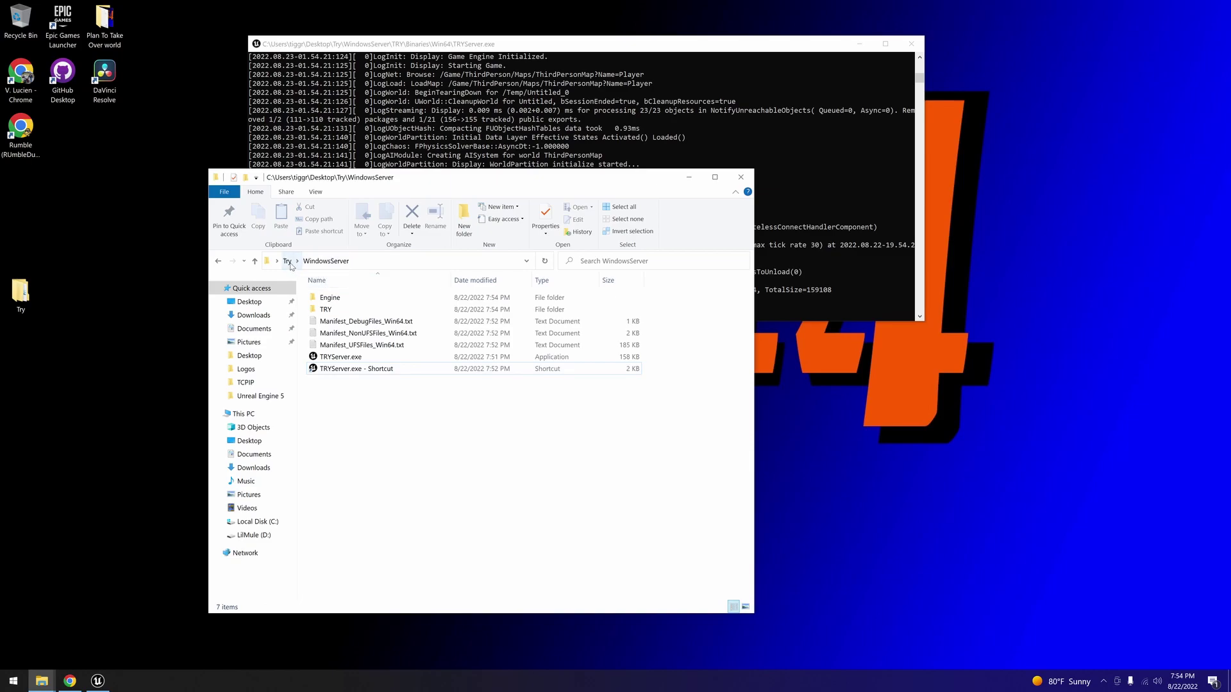
left_click(288, 261)
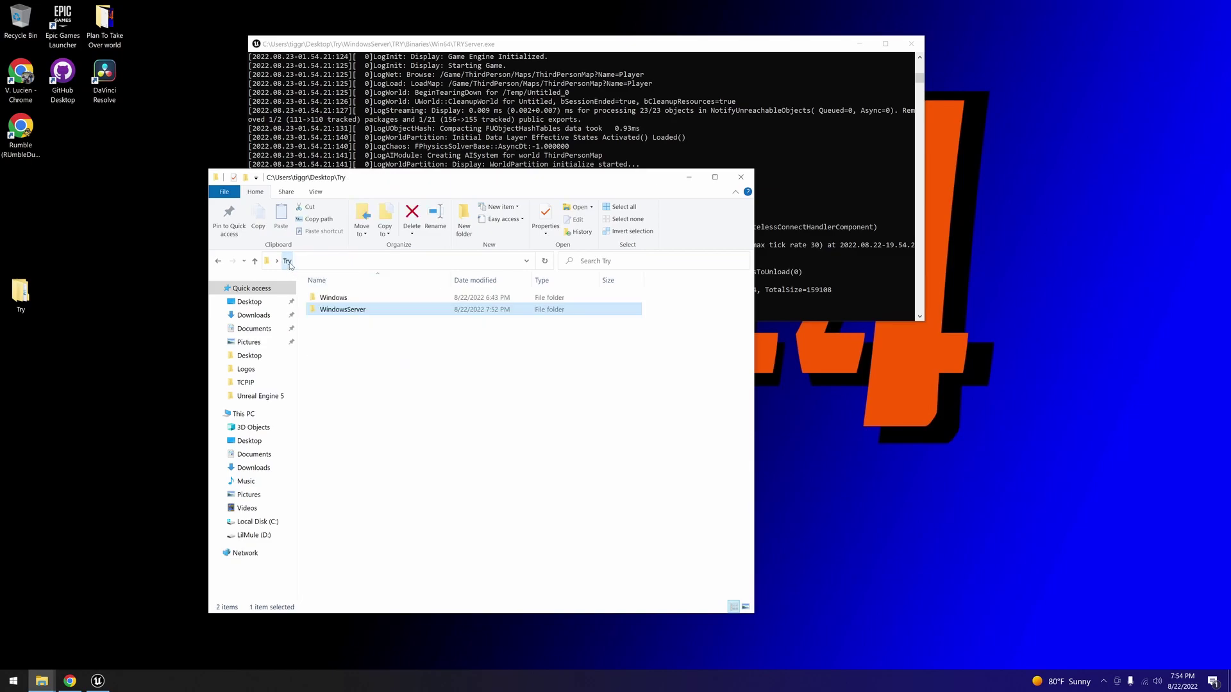
double_click(325, 299)
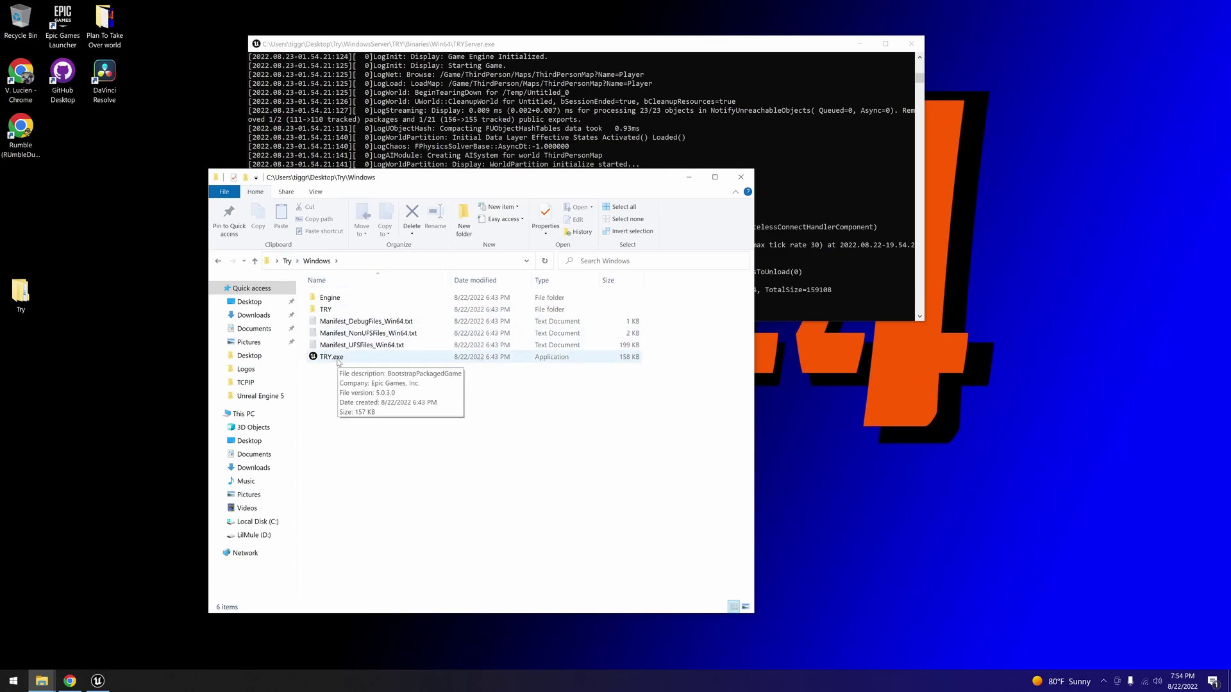
left_click(338, 363)
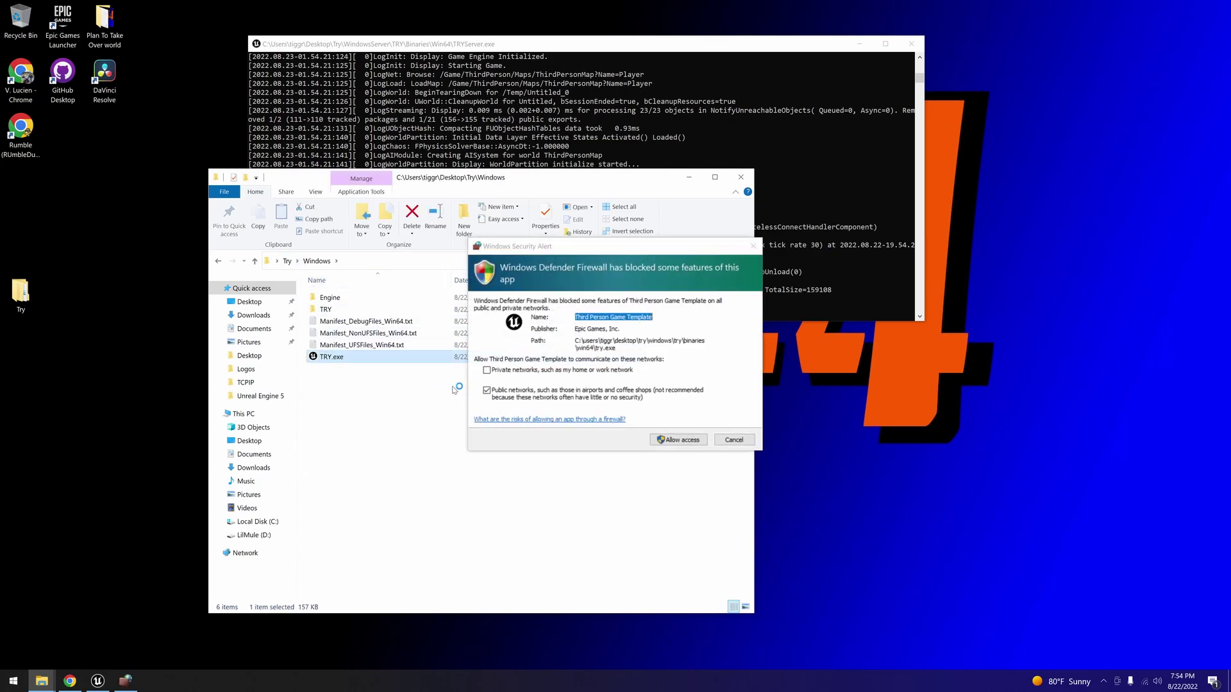
left_click(677, 441)
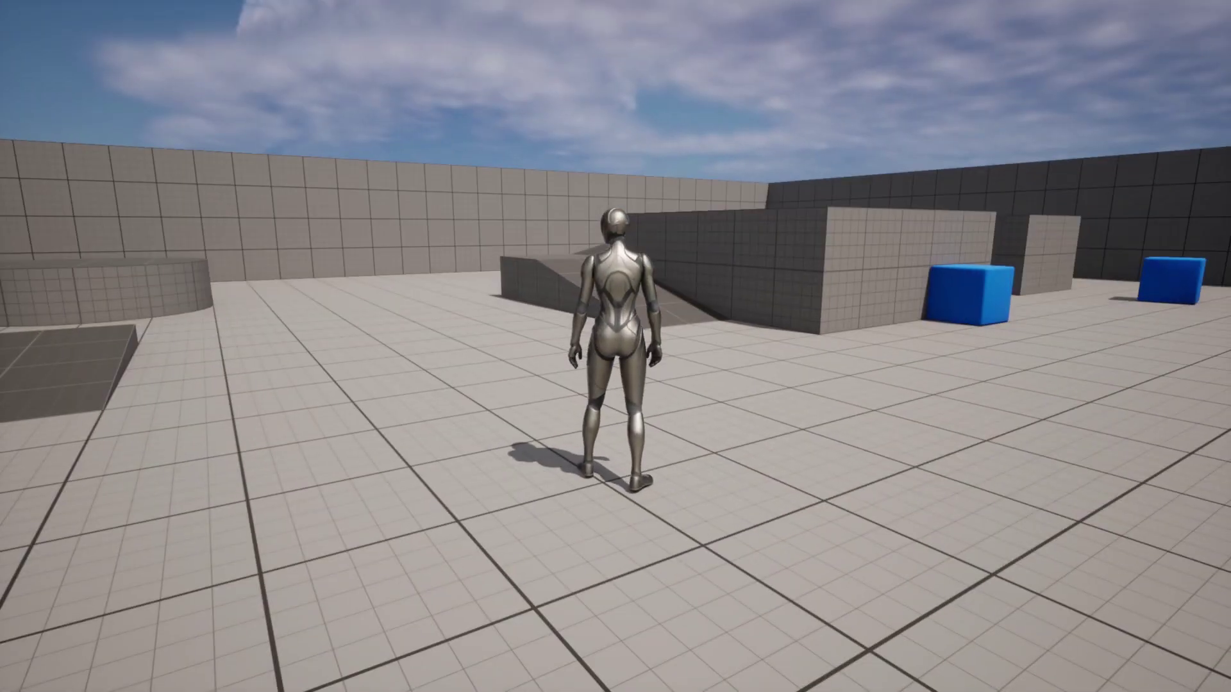
- Run the mannequin toward the ramp, type 'open' in the console, then head up the ramp
key("w")
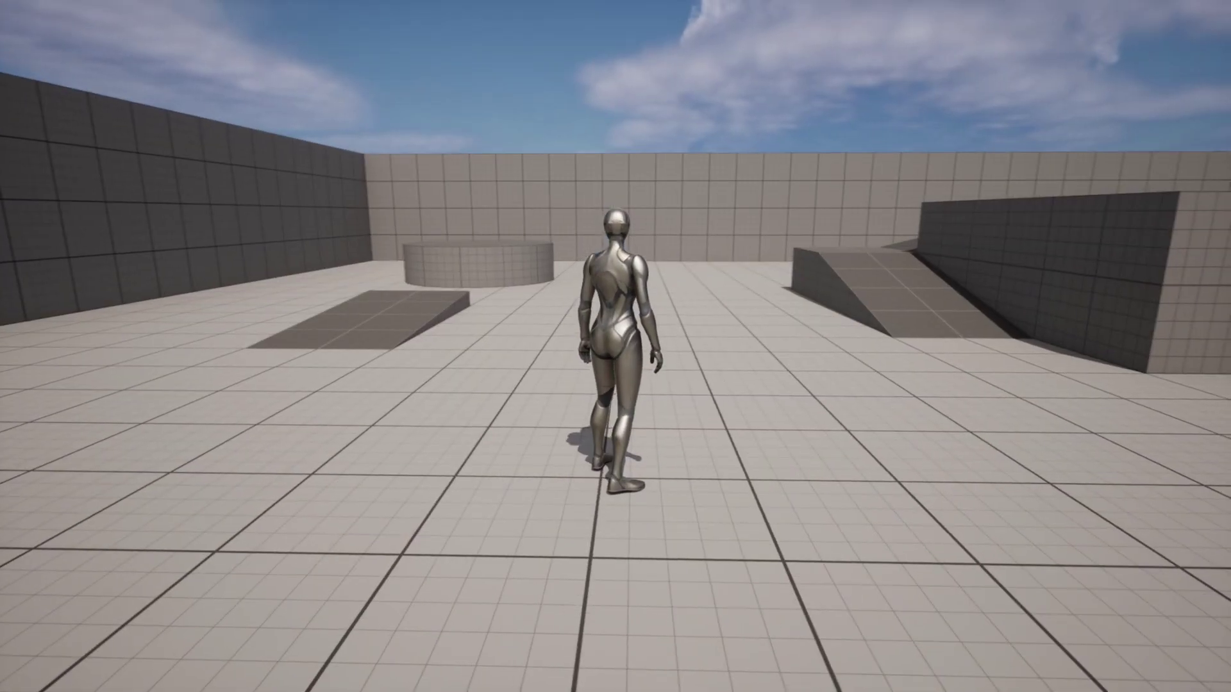
key("shift")
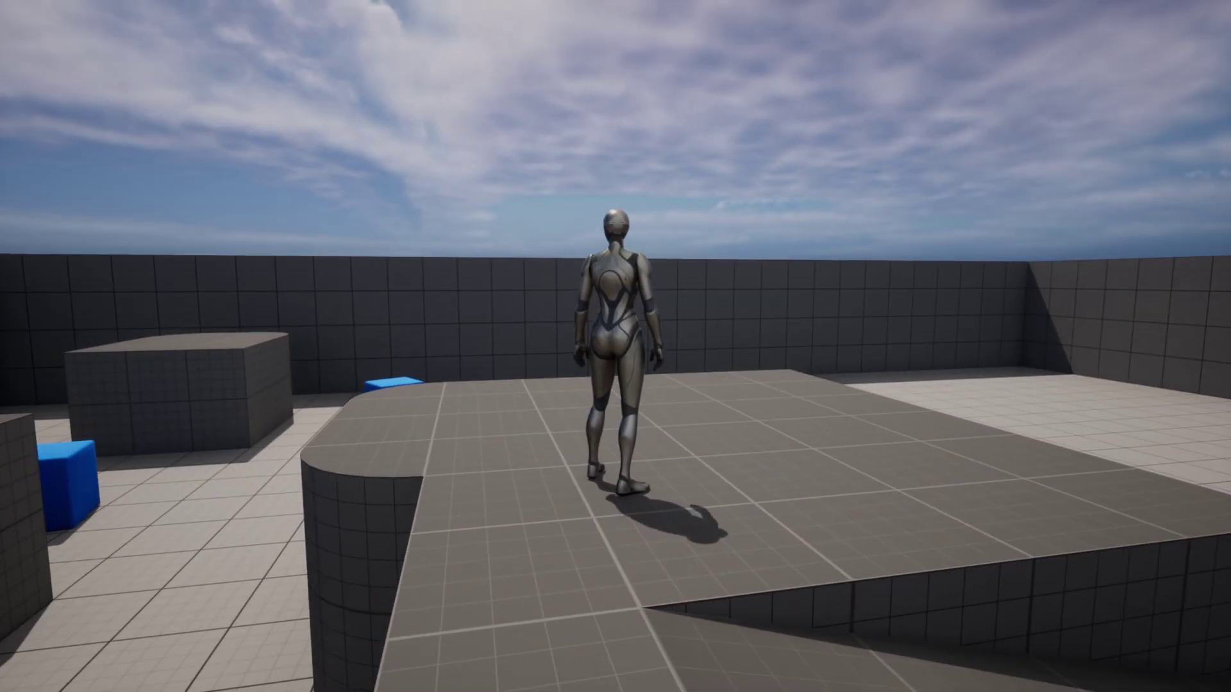
key("grave")
type("open")
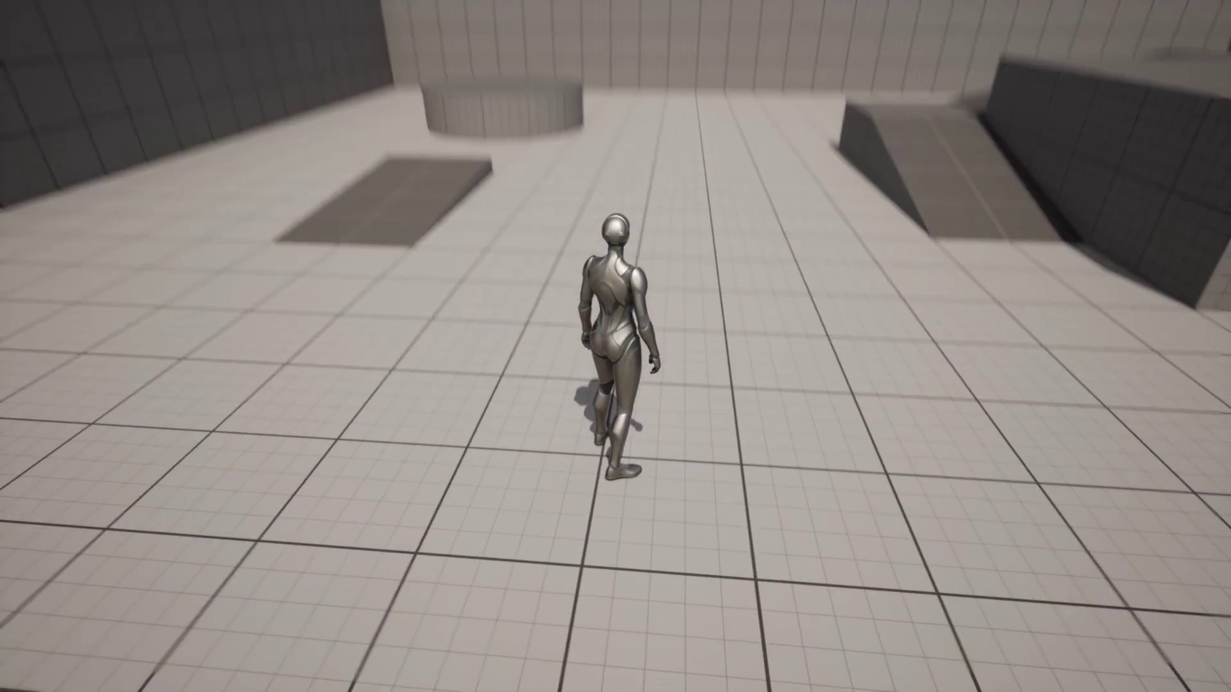
key("w")
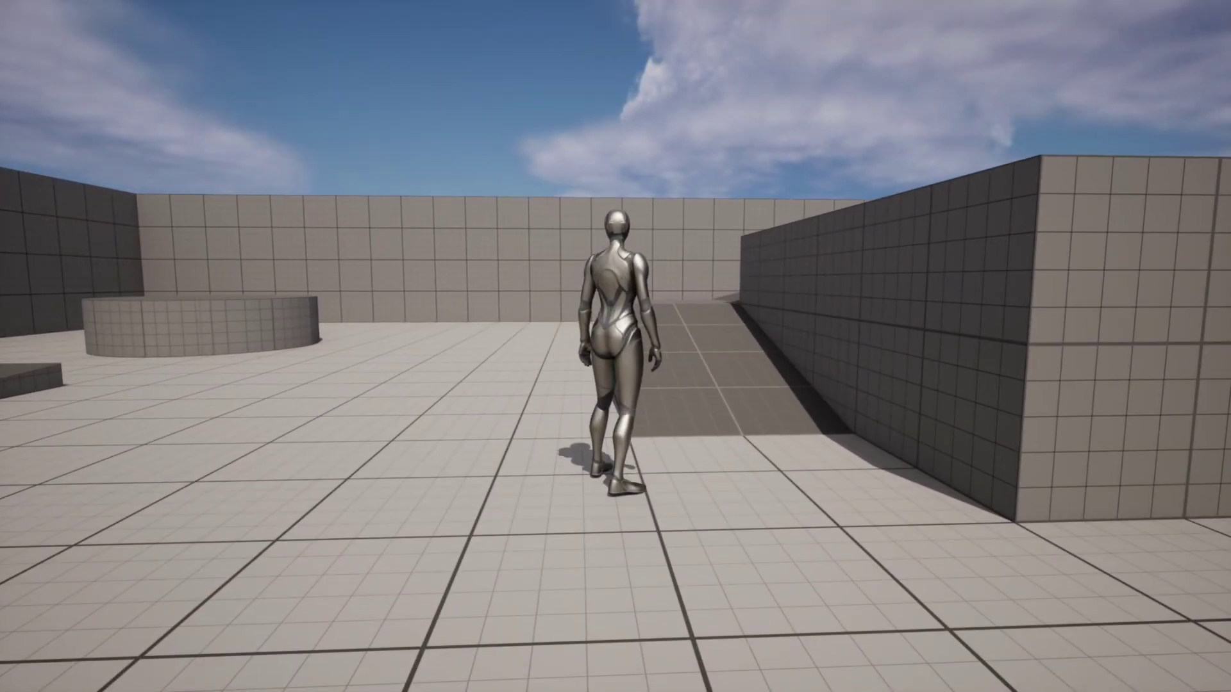
key("d")
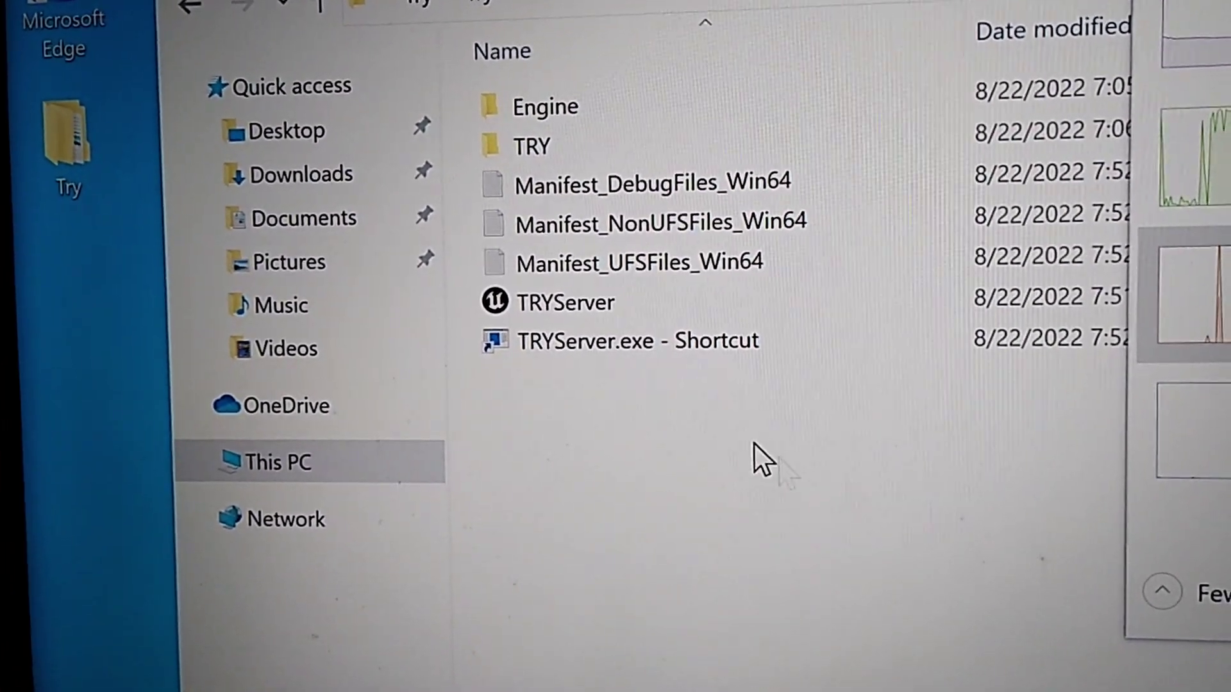
- Start TRYServer.exe - Shortcut, dismiss the firewall alert, and bring its console forward
left_click(627, 322)
double_click(615, 315)
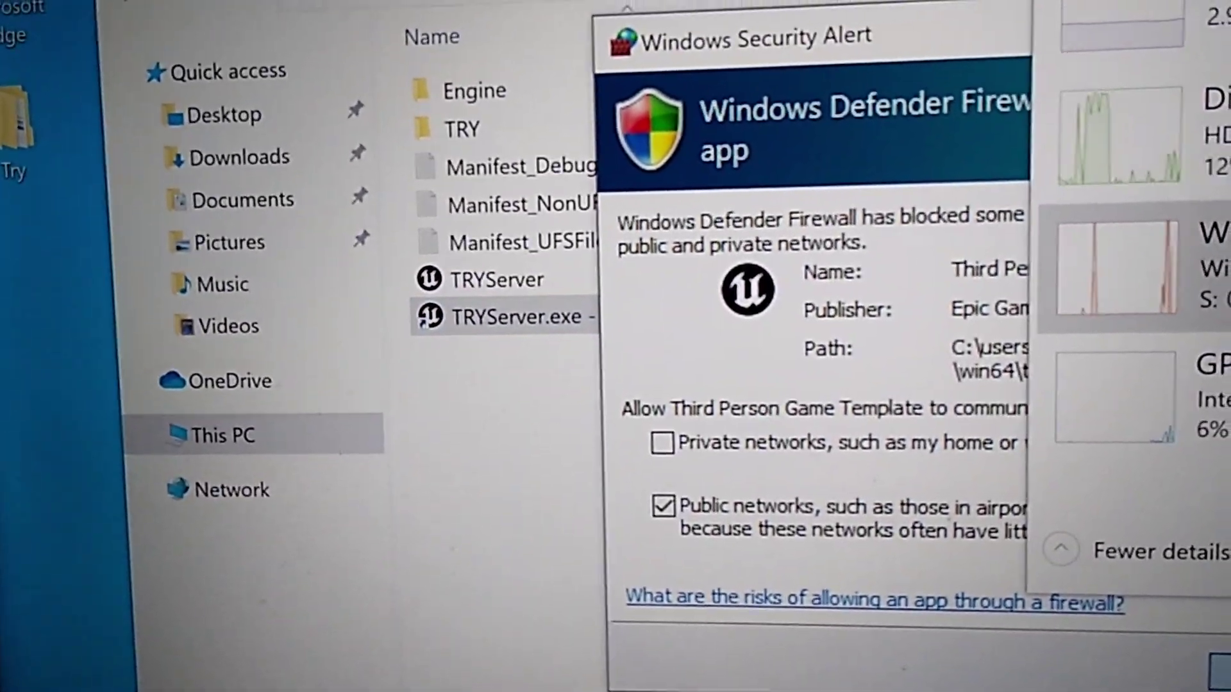
key("Return")
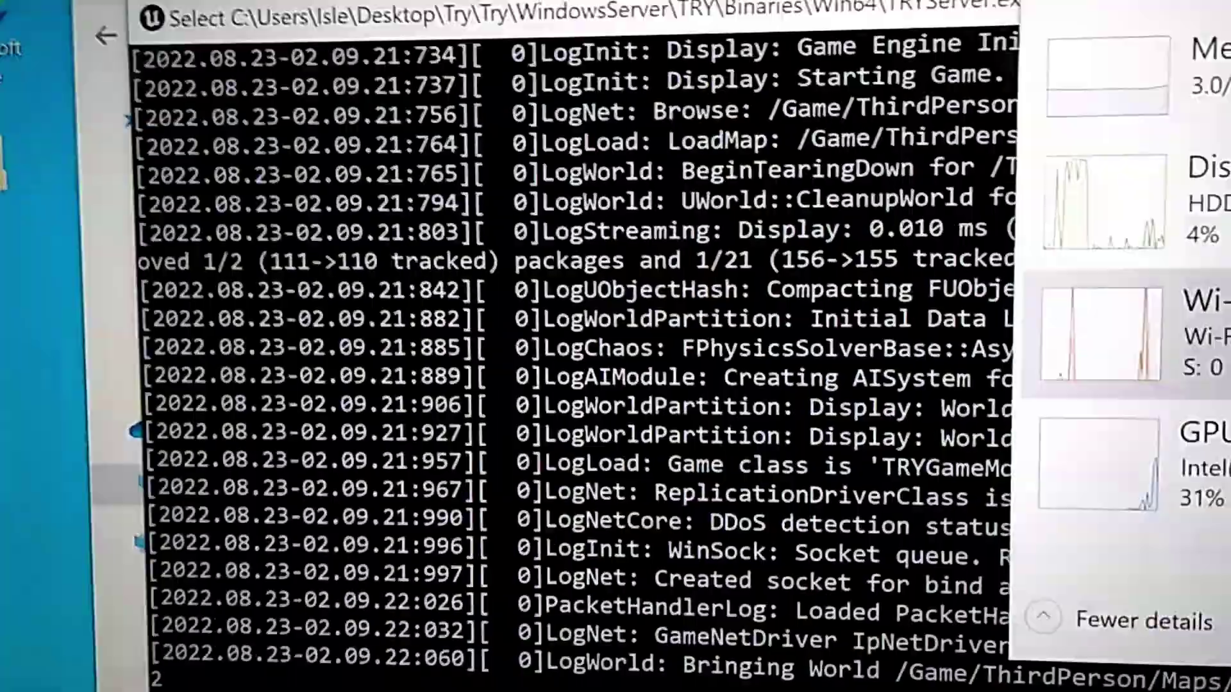
key("Return")
left_click(709, 47)
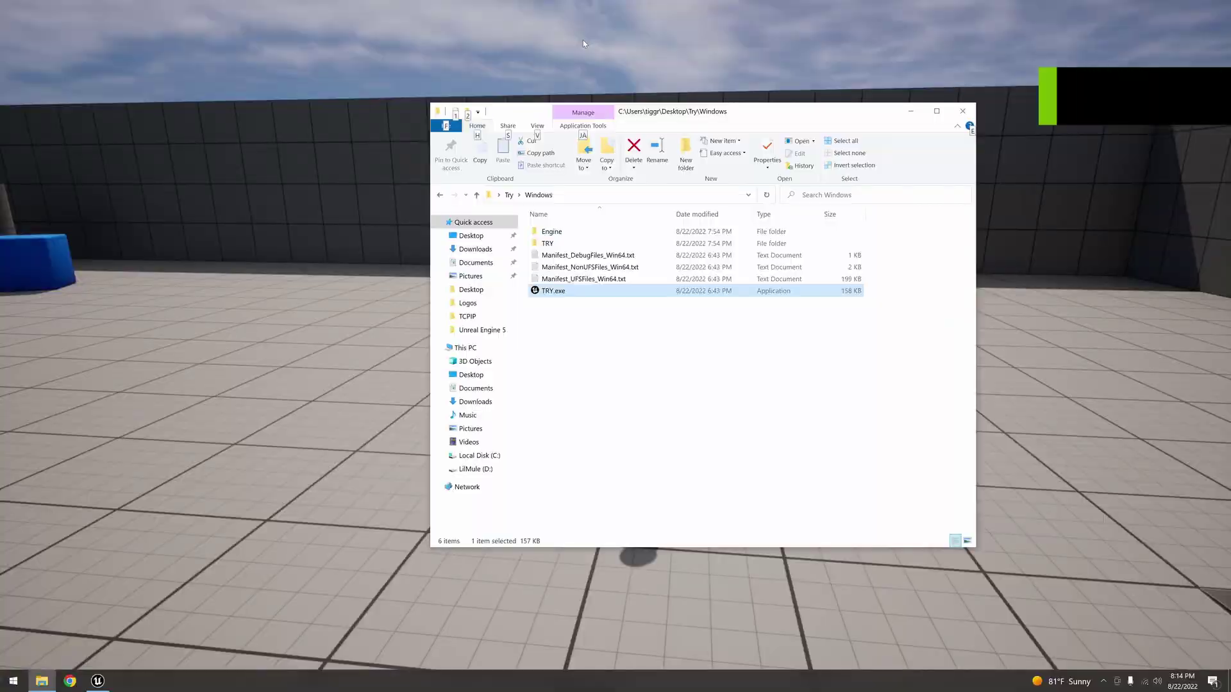
- Return to the game and walk the character forward toward the ramp
left_click(582, 40)
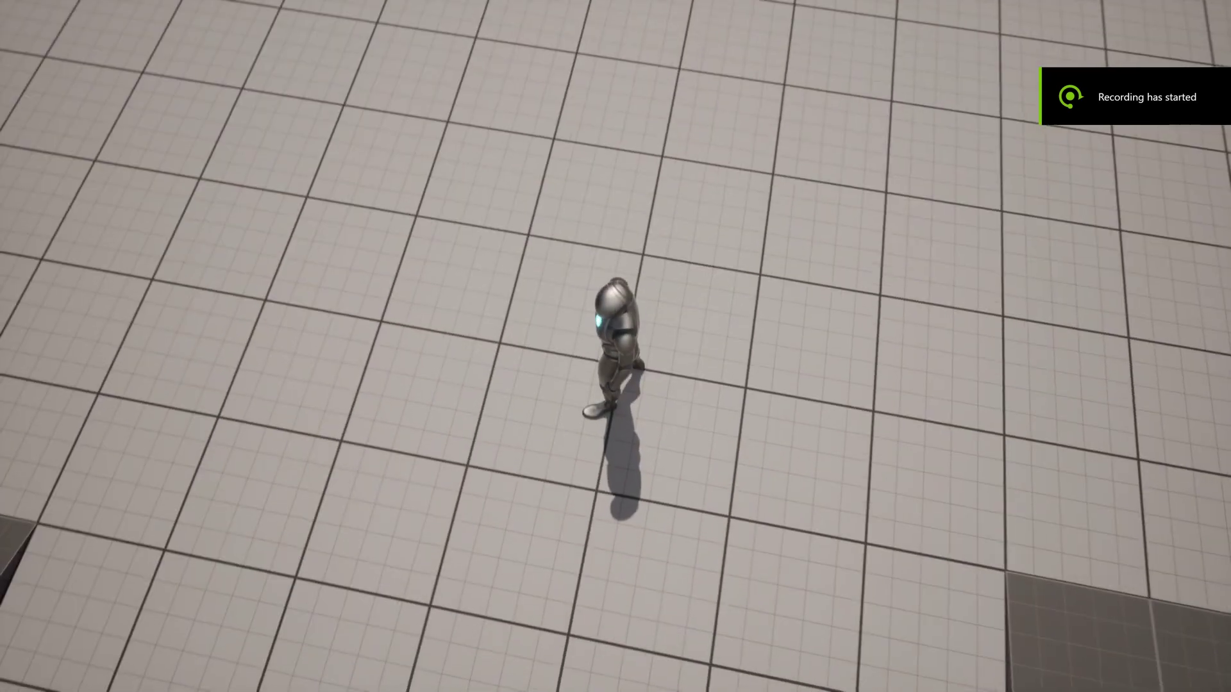
key("w")
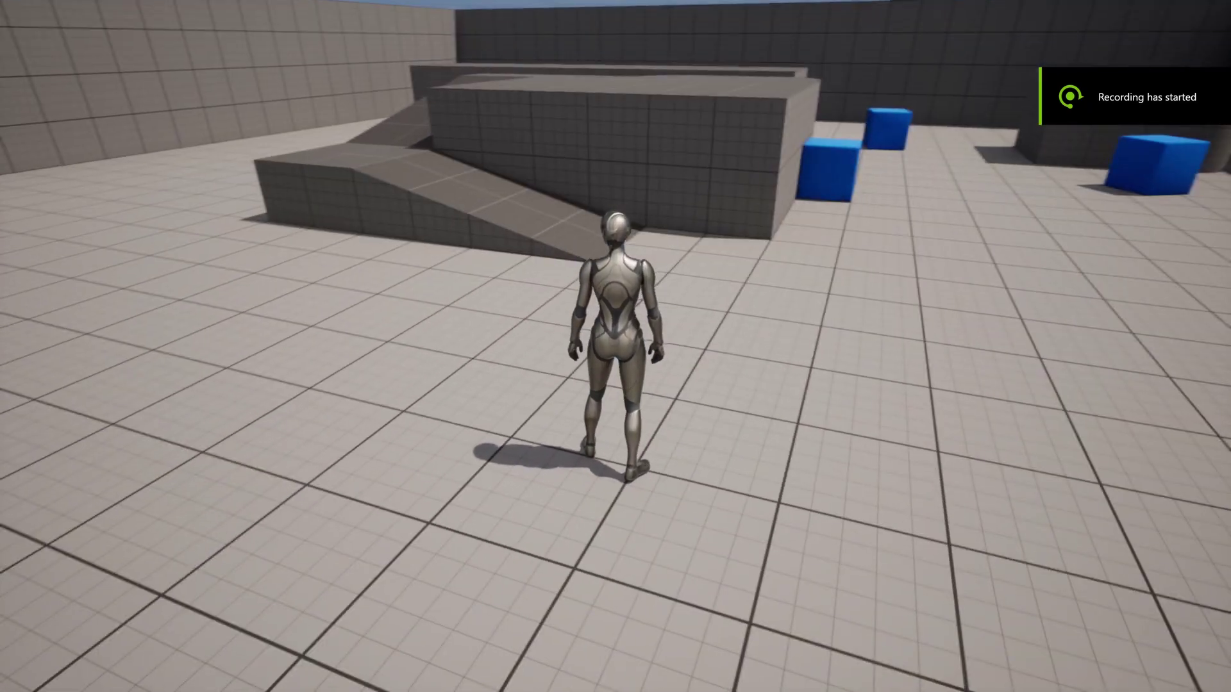
key("w")
key("w")
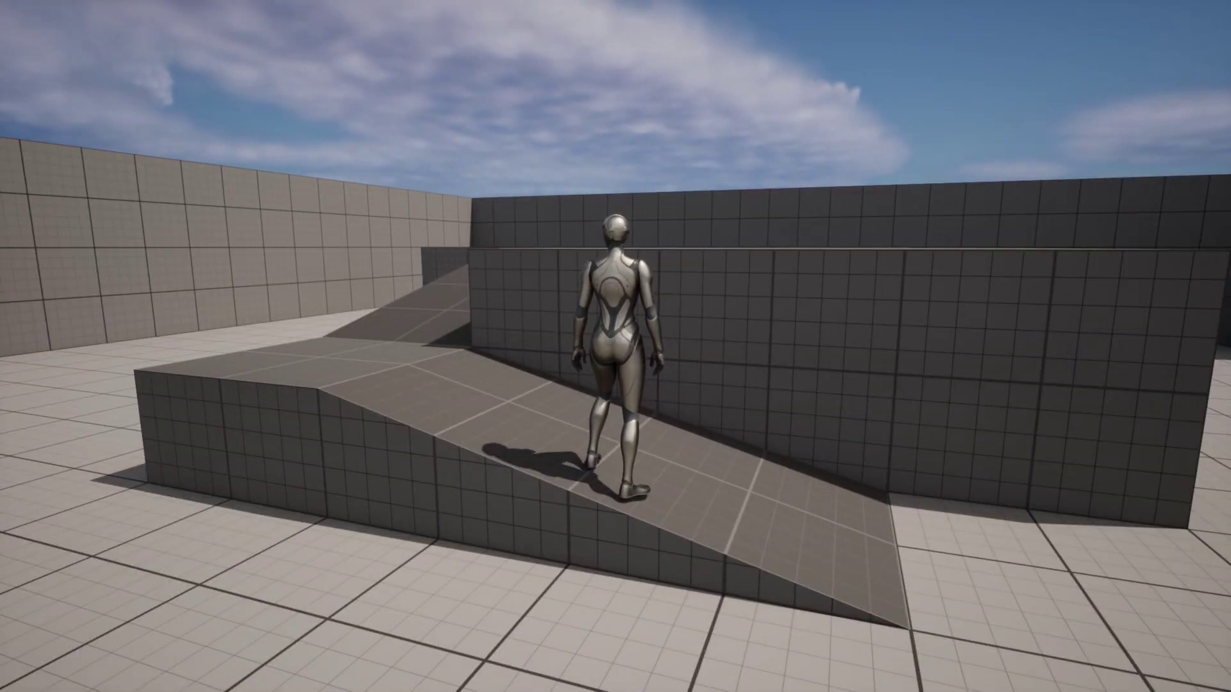
key("alt+Tab")
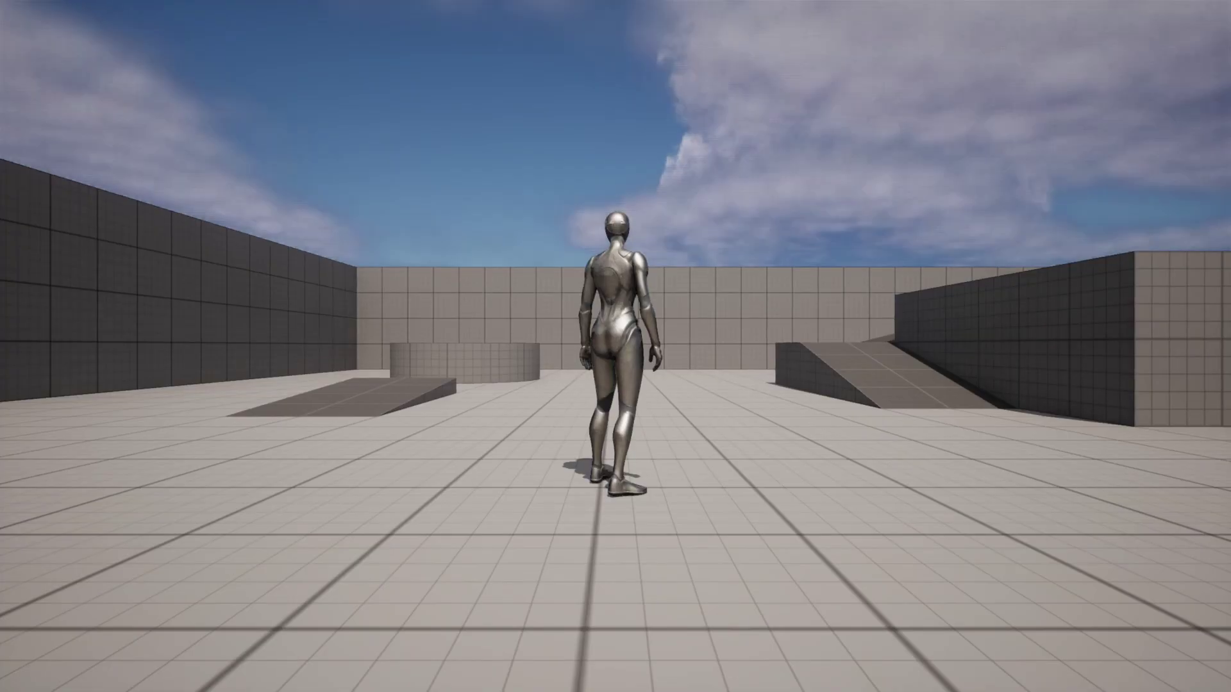
- Join the server at 10.0.0.242 via the console and run up the ramp beside the second player
key("grave")
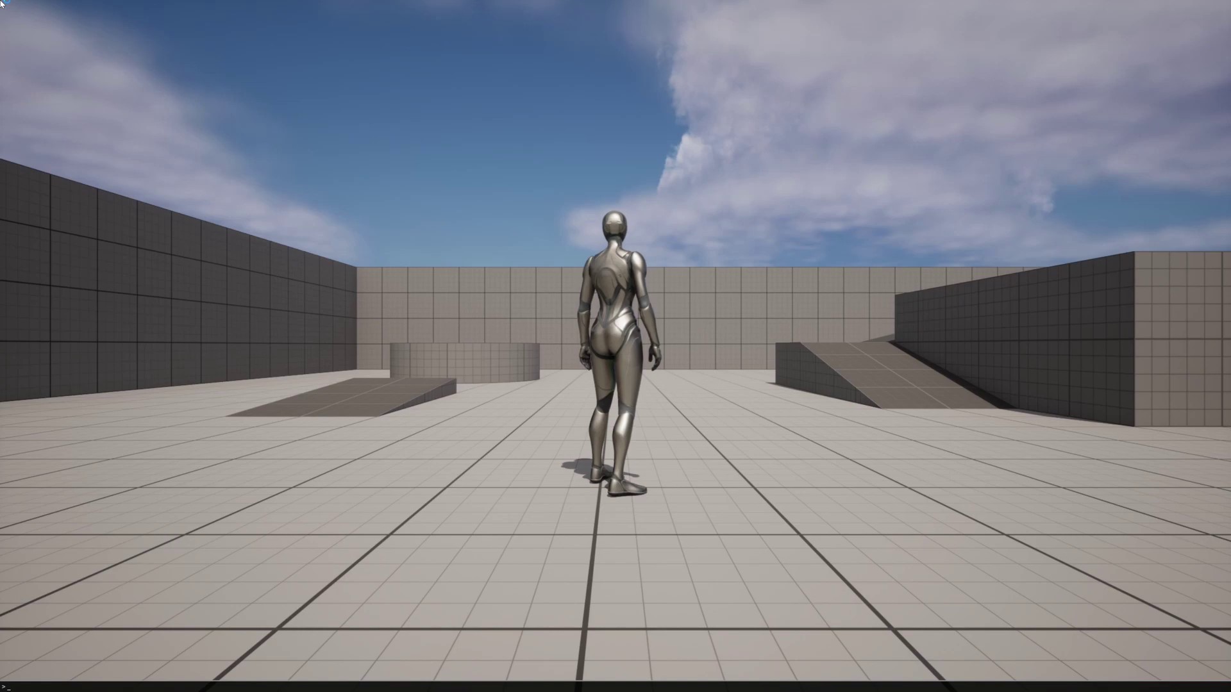
key("Up")
key("Return")
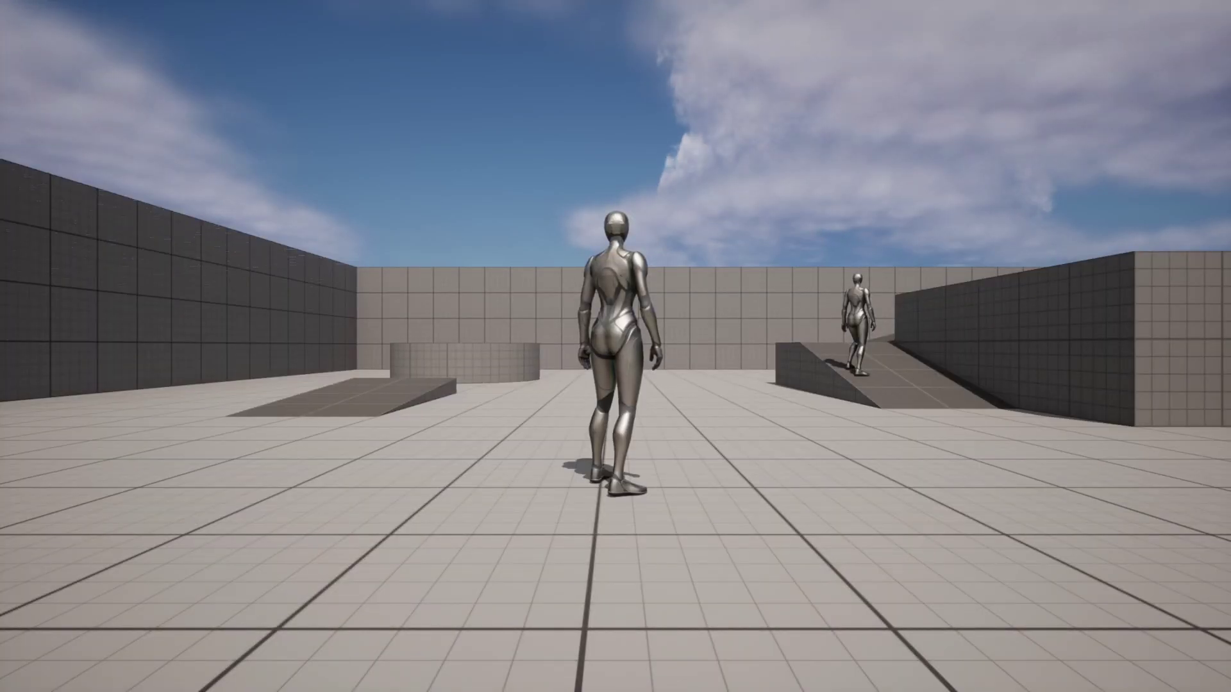
key("w")
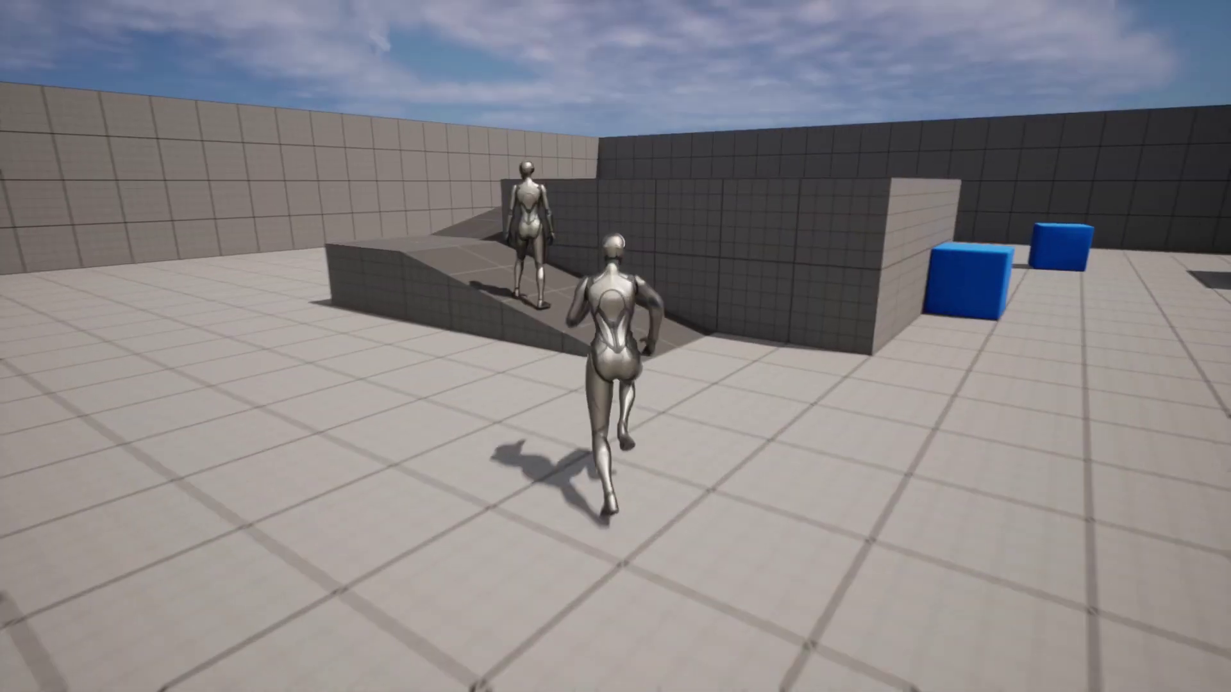
key("w")
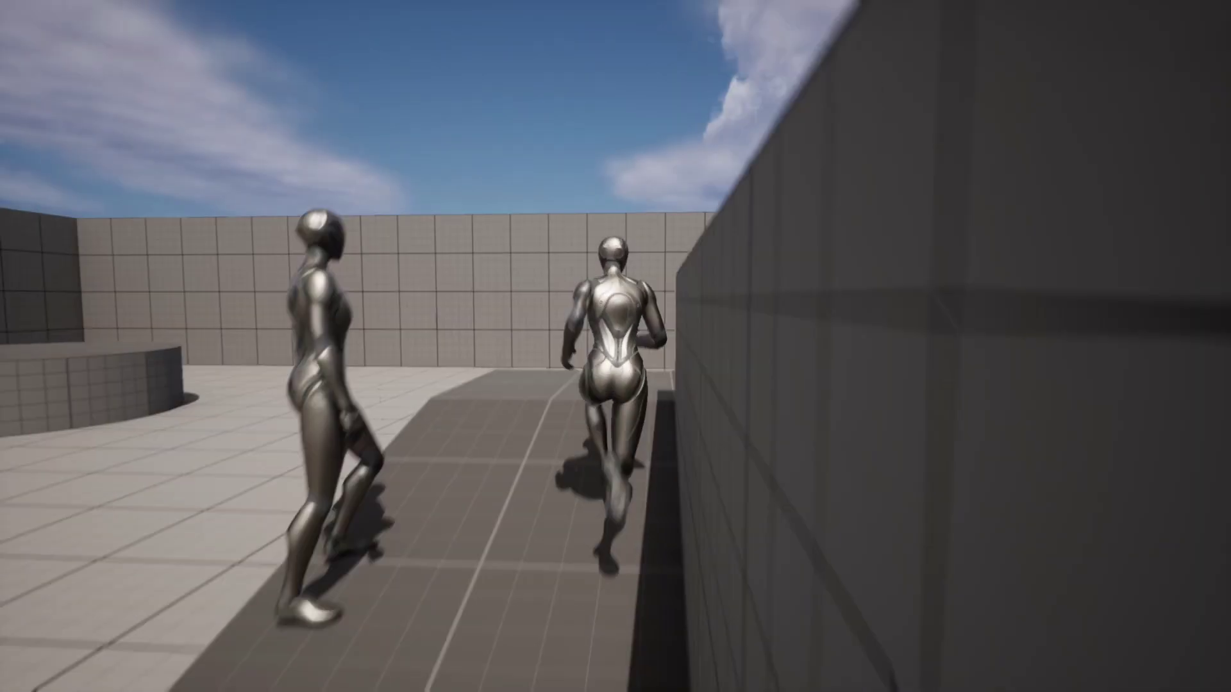
key("w")
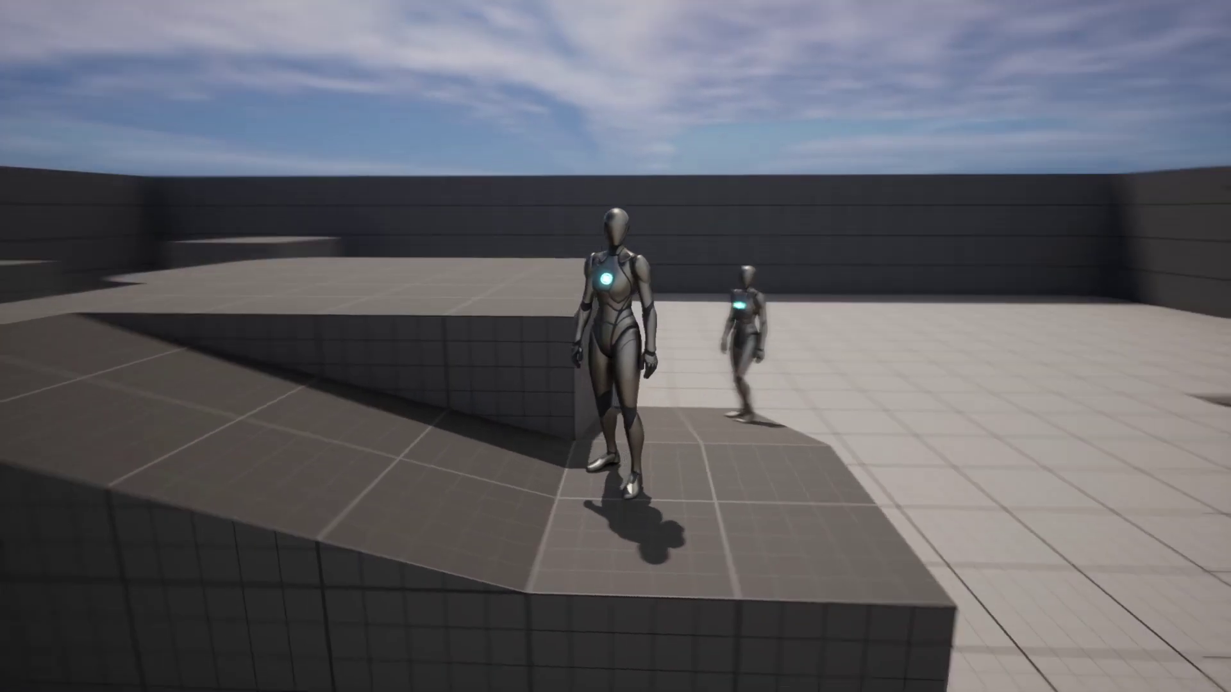
key("s")
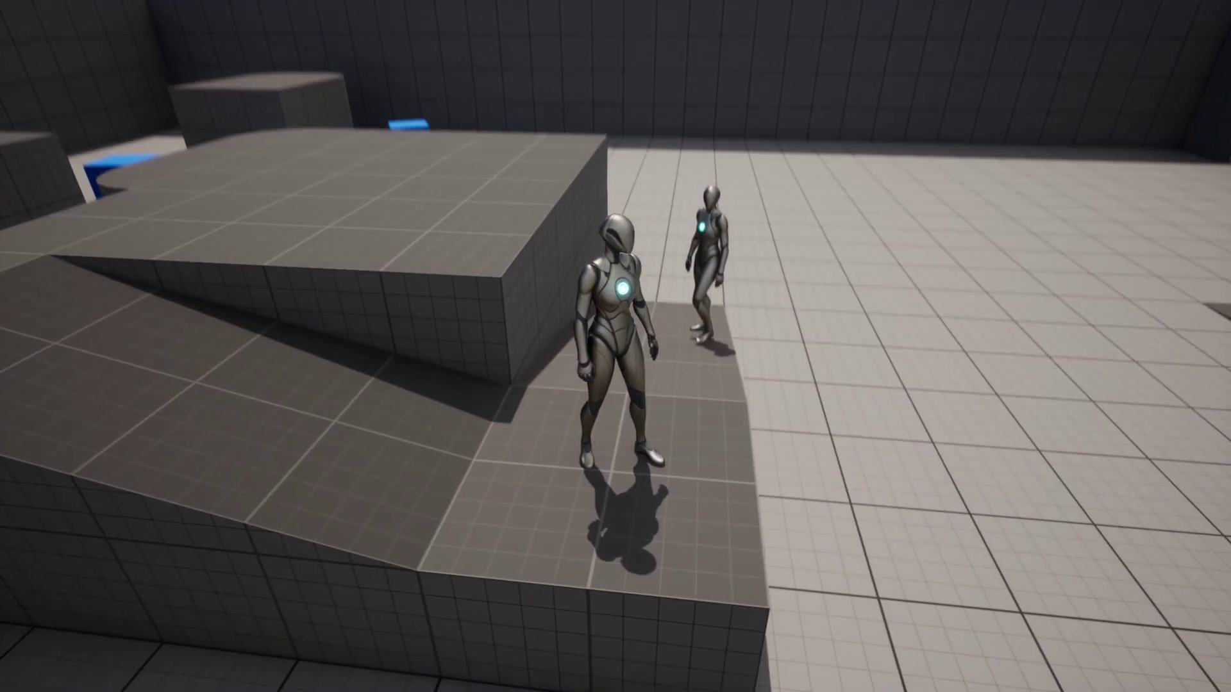